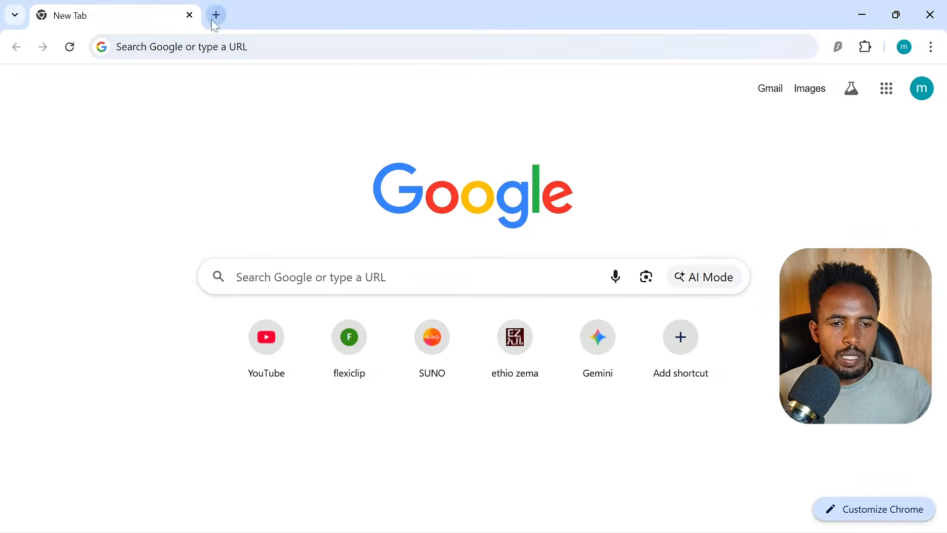
- Go to canva.com and dismiss the Google sign-in prompt on the home page
left_click(201, 50)
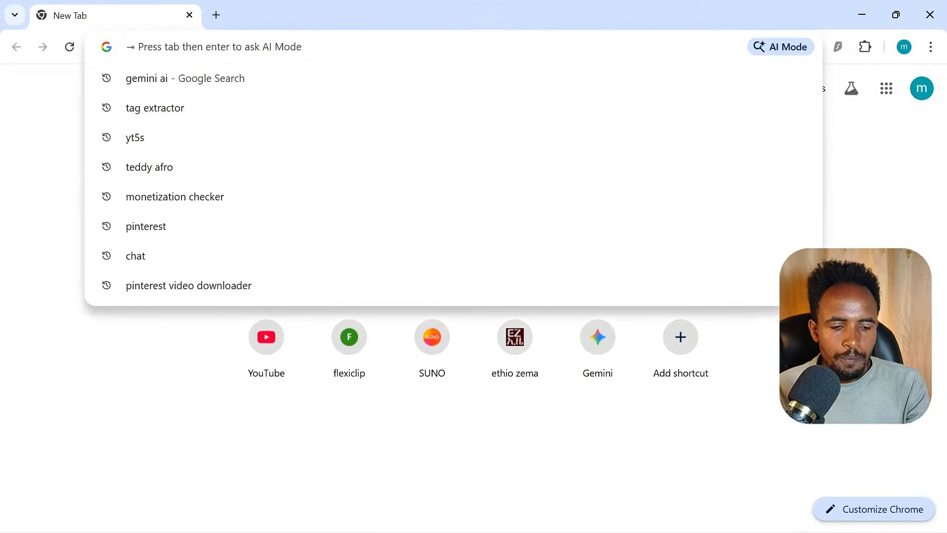
type("canva.con")
key("BackSpace")
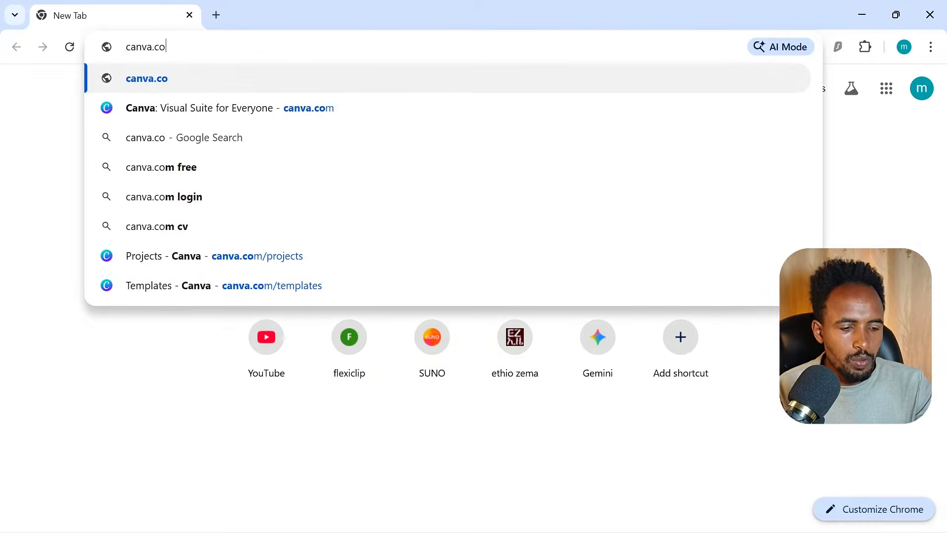
type("m")
key("Return")
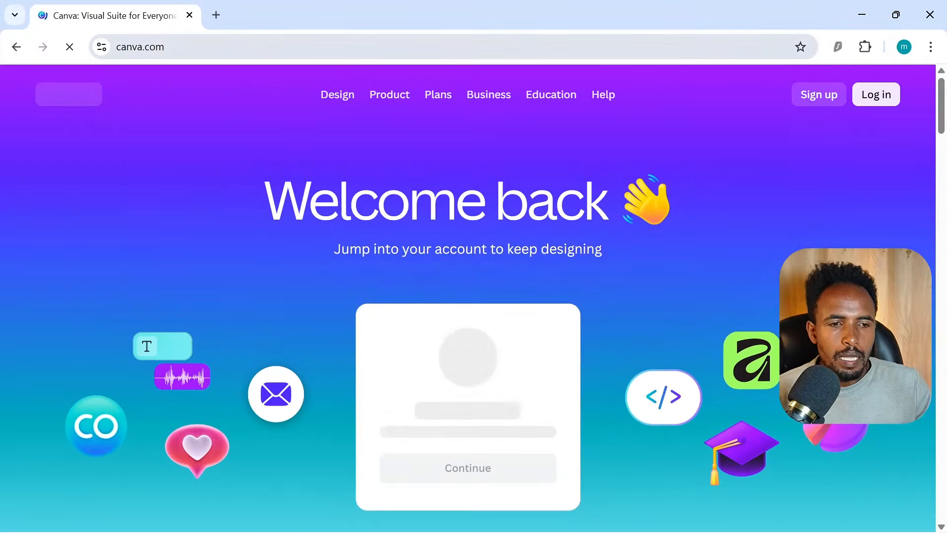
scroll(528, 433, "down", 4)
scroll(567, 370, "up", 4)
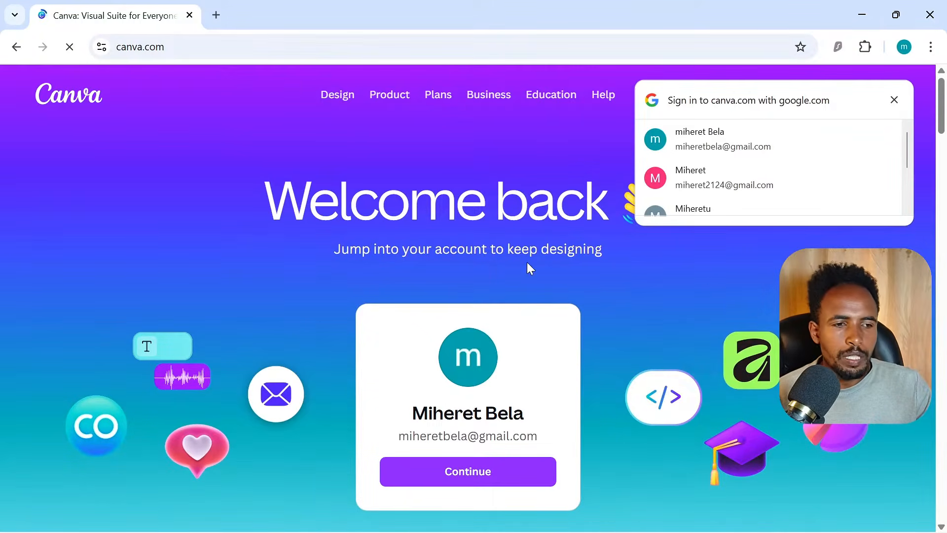
left_click(894, 99)
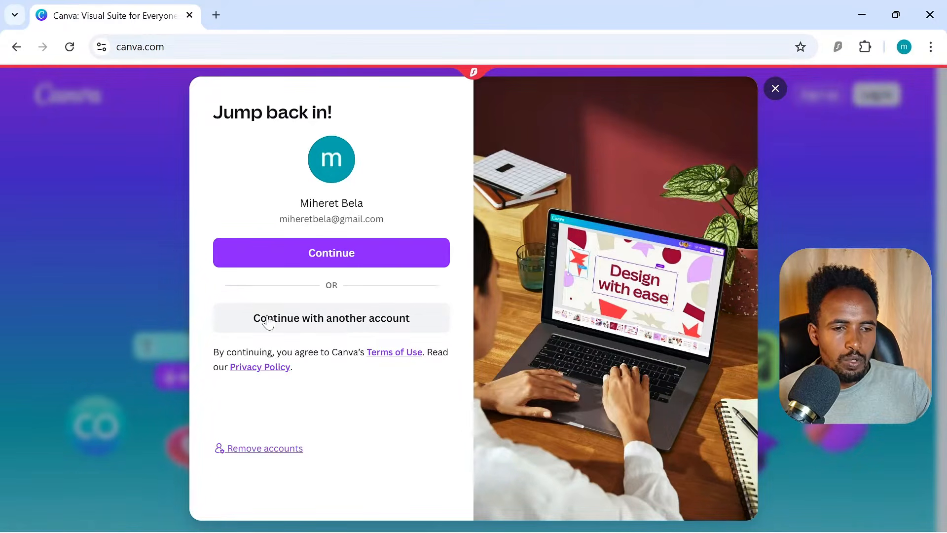
- Log in to Canva with another account through Google, choosing the second listed account, and close the Canva Business trial offer
left_click(348, 319)
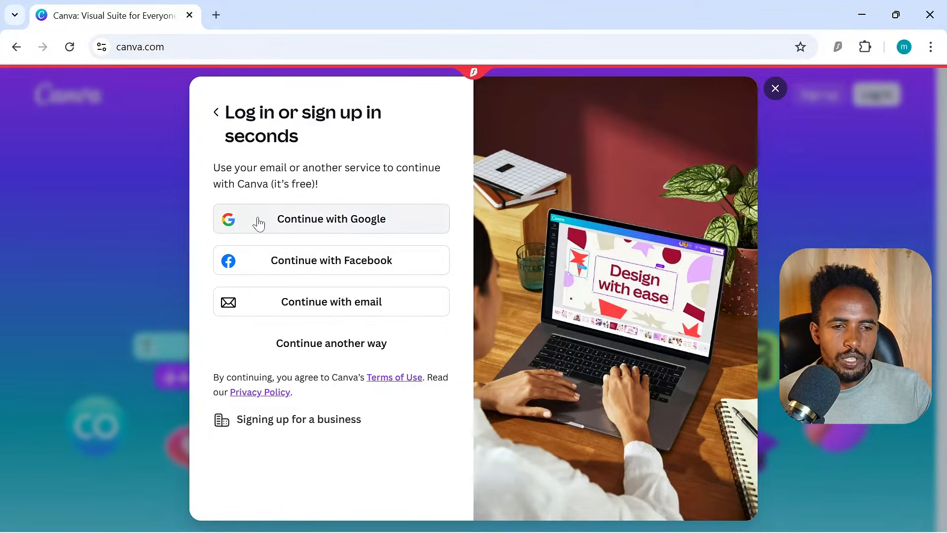
left_click(360, 222)
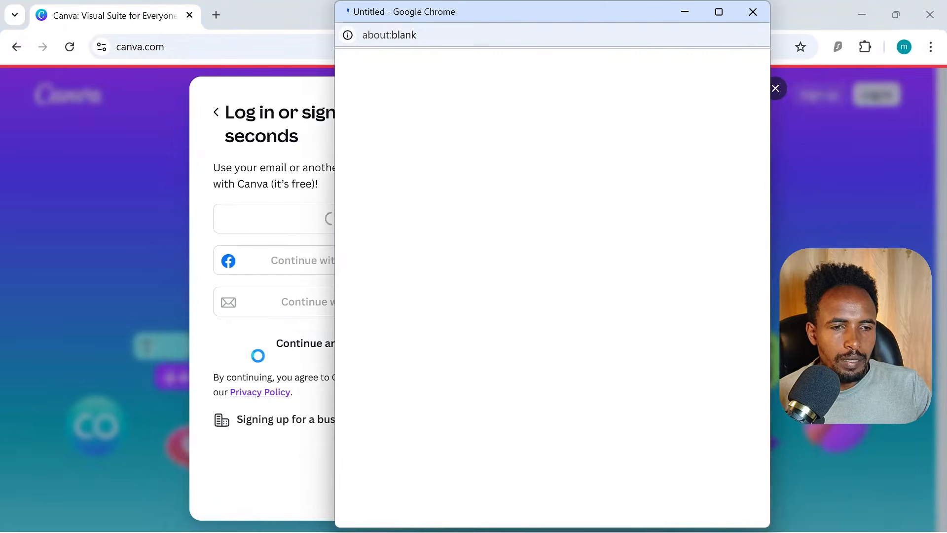
left_click_drag(598, 14, 690, 14)
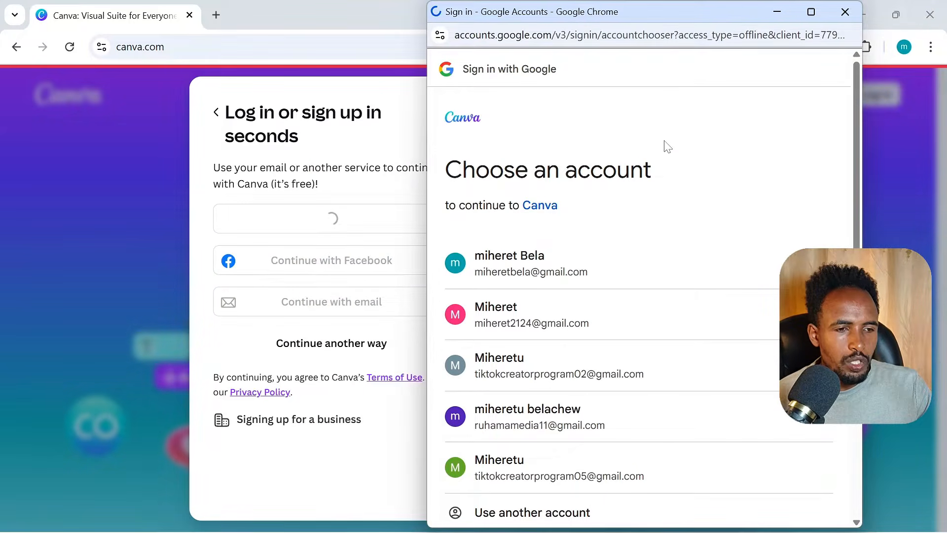
scroll(666, 147, "down", 3)
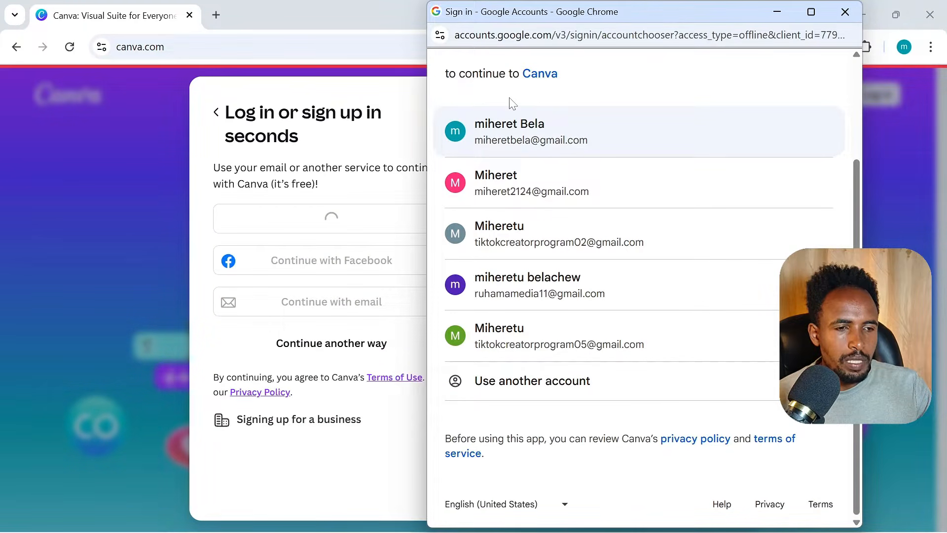
scroll(513, 104, "up", 2)
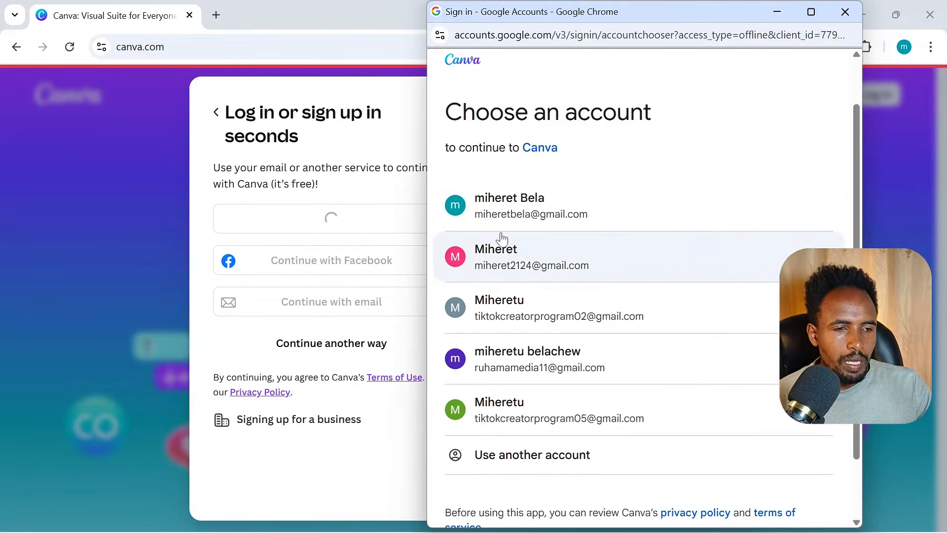
left_click(587, 265)
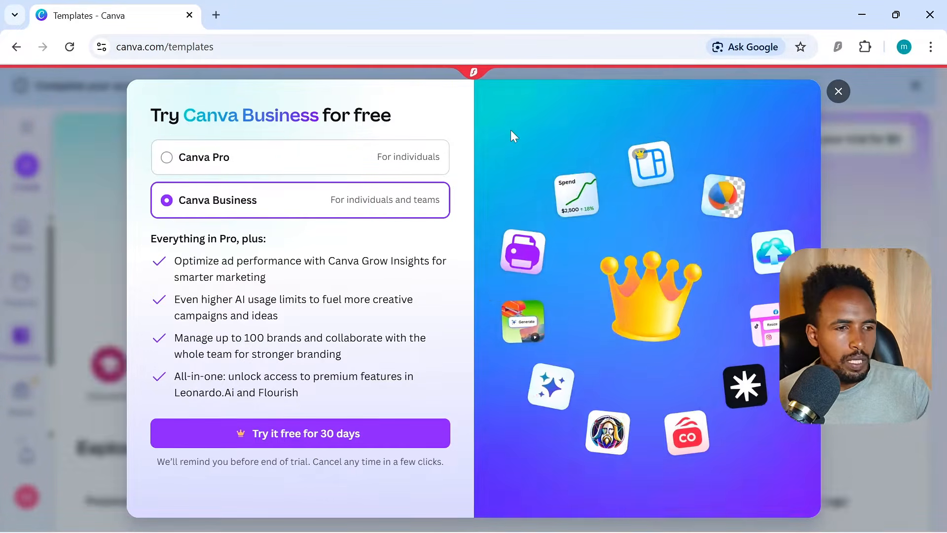
left_click(838, 92)
- Look through the design types, template categories and suggested designs on the Templates page
scroll(553, 391, "down", 1)
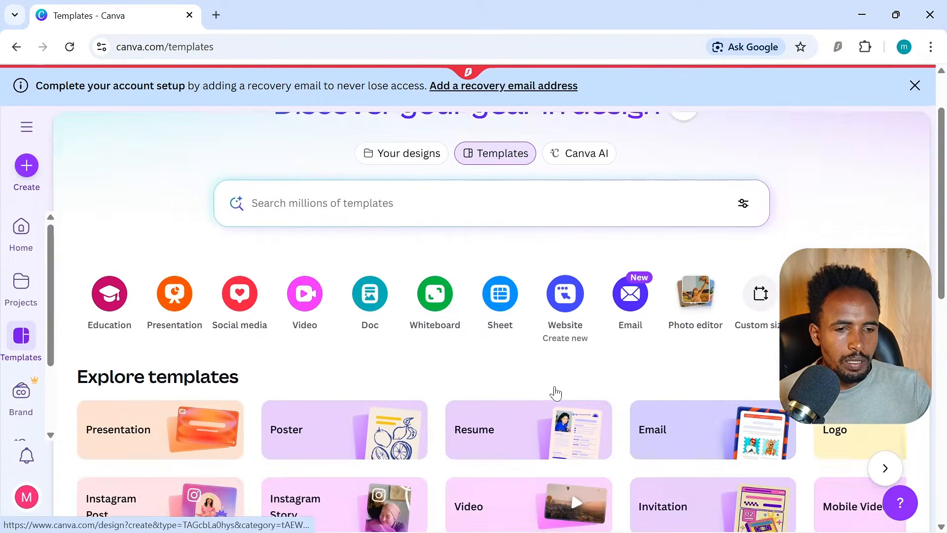
scroll(554, 391, "down", 2)
scroll(545, 375, "up", 3)
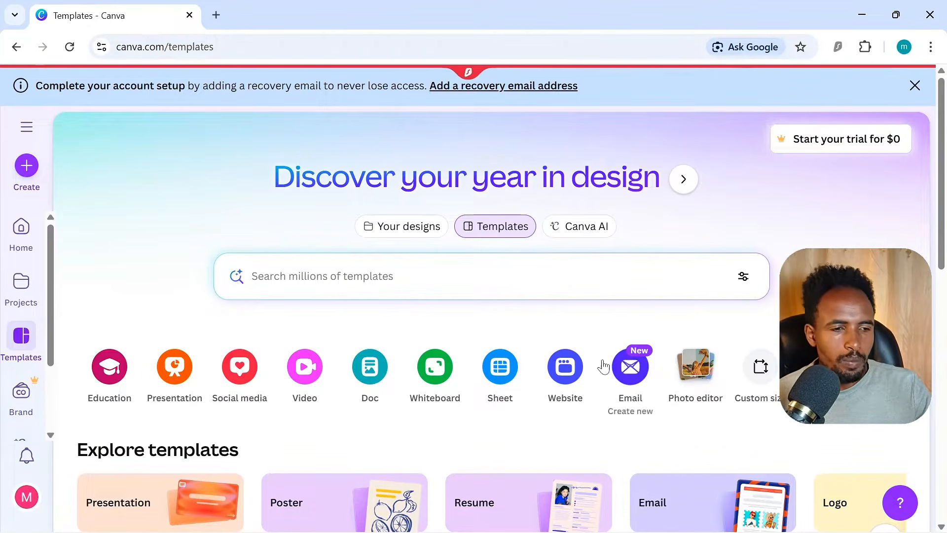
scroll(365, 224, "down", 5)
scroll(473, 208, "down", 3)
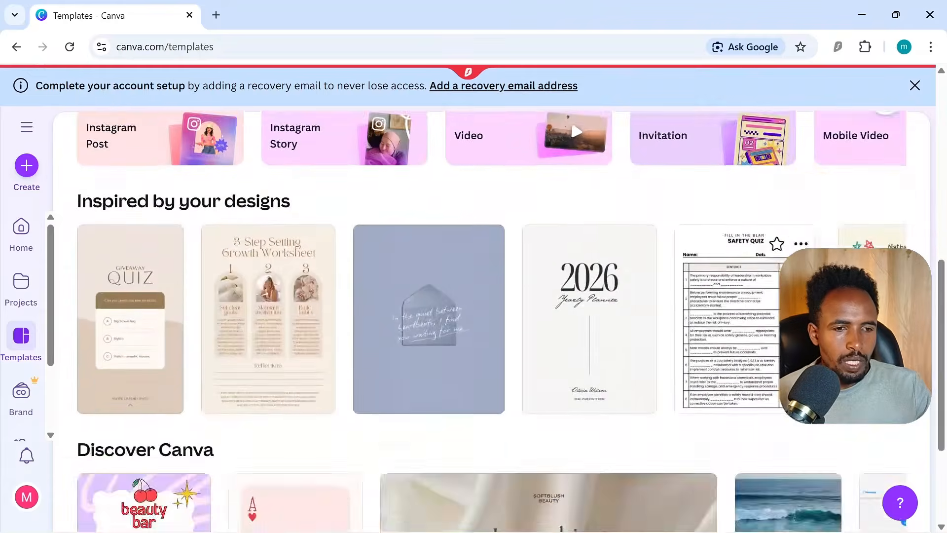
scroll(473, 207, "up", 9)
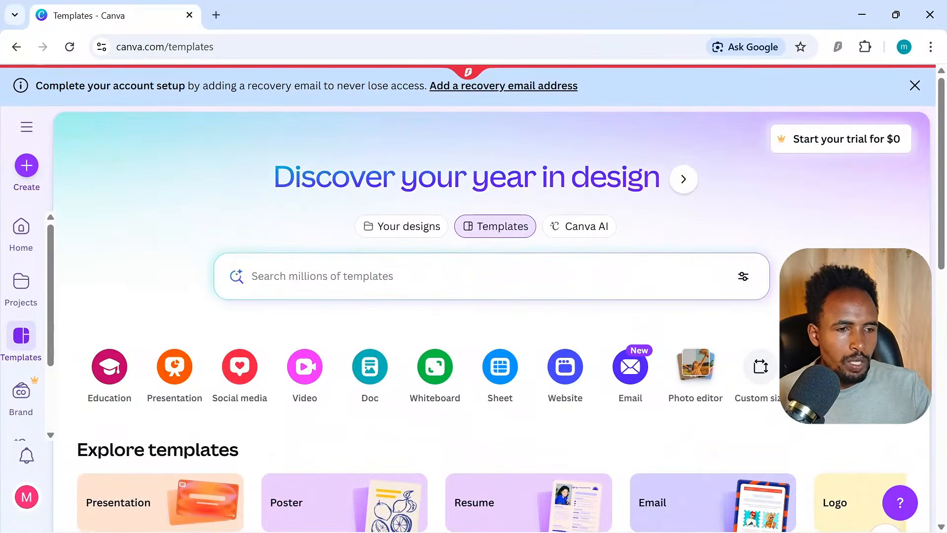
scroll(566, 217, "down", 8)
scroll(754, 186, "up", 8)
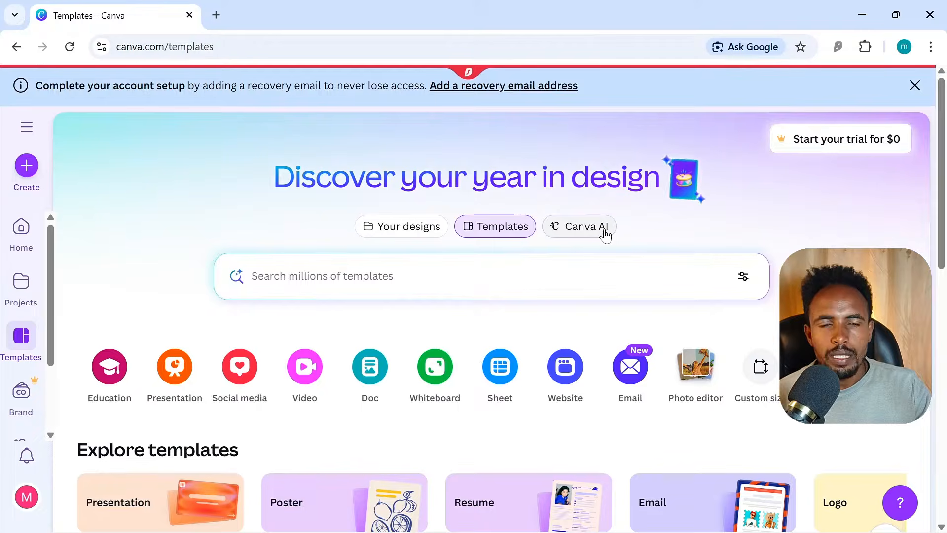
- Switch to Your designs and look through the recently edited designs
left_click(425, 228)
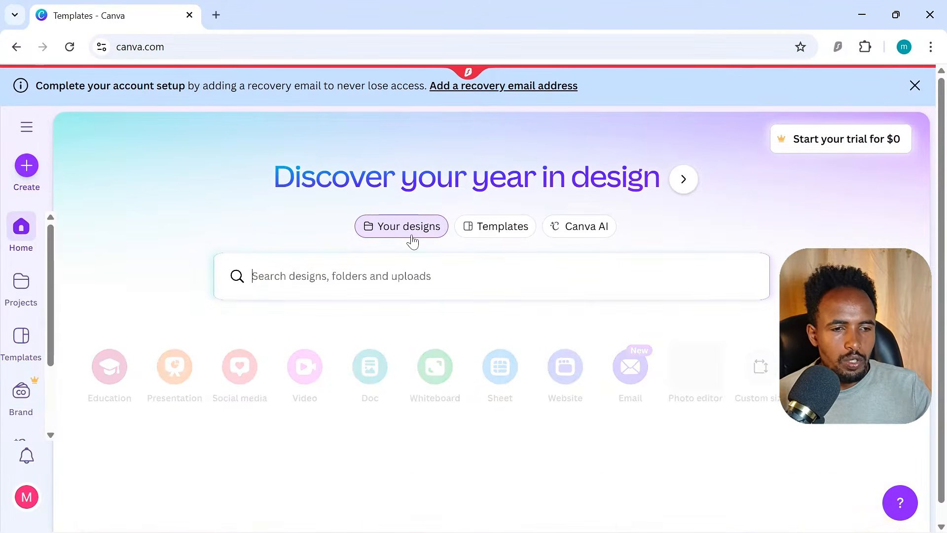
scroll(478, 345, "down", 2)
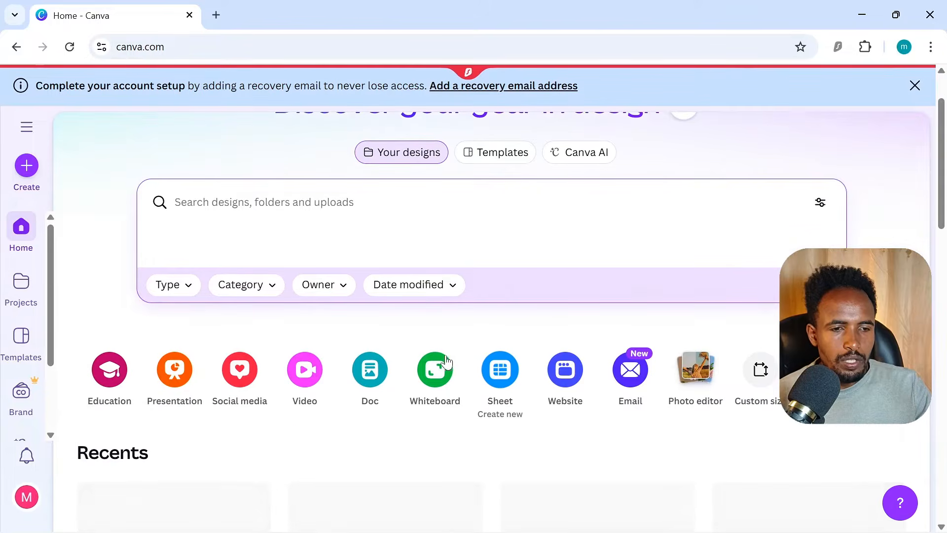
scroll(450, 384, "down", 2)
scroll(539, 423, "up", 3)
scroll(539, 423, "down", 5)
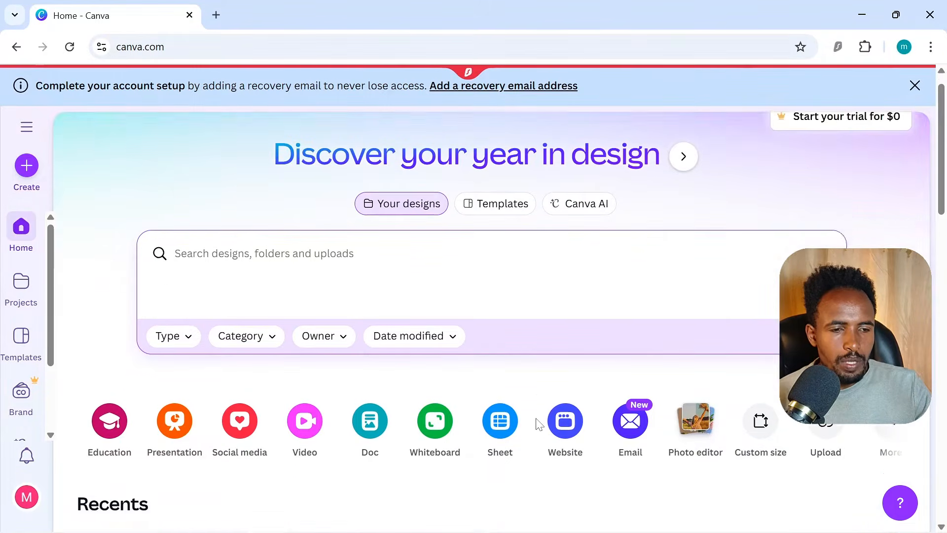
scroll(539, 423, "up", 5)
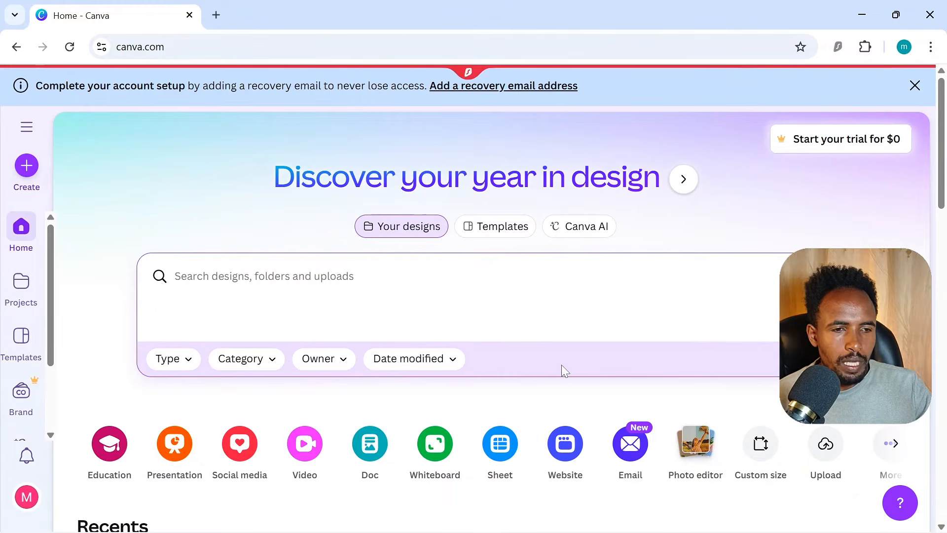
scroll(562, 370, "down", 5)
scroll(641, 379, "down", 4)
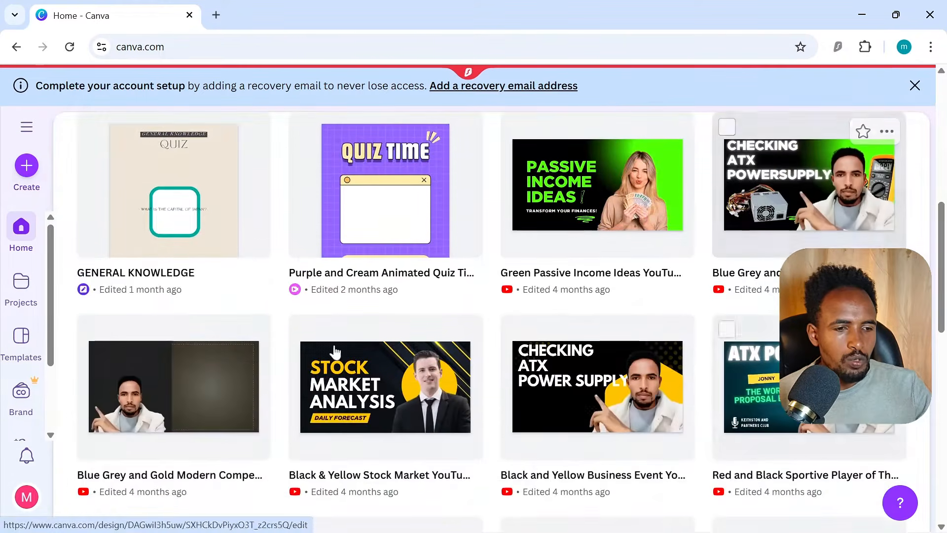
scroll(715, 382, "up", 10)
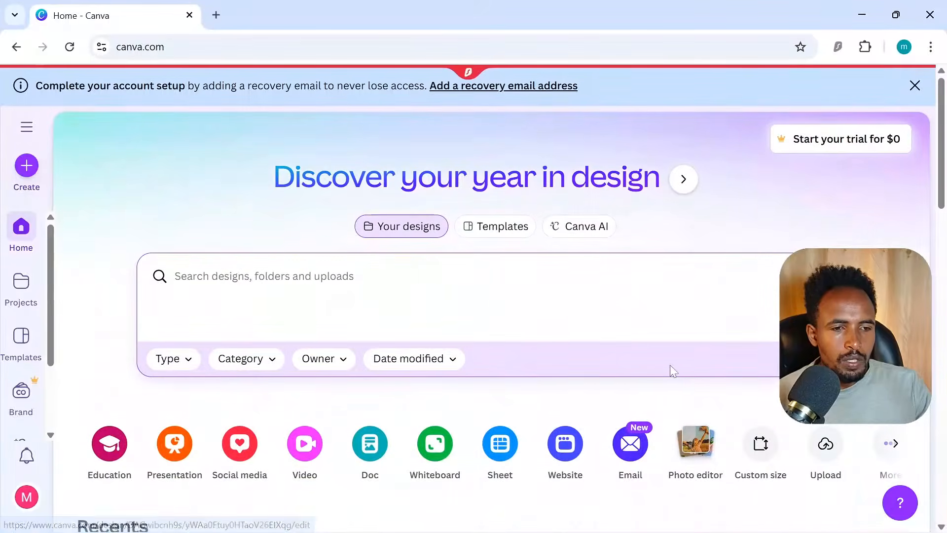
- Return to Templates and browse all the Explore templates categories, ending back at the first ones
left_click(497, 232)
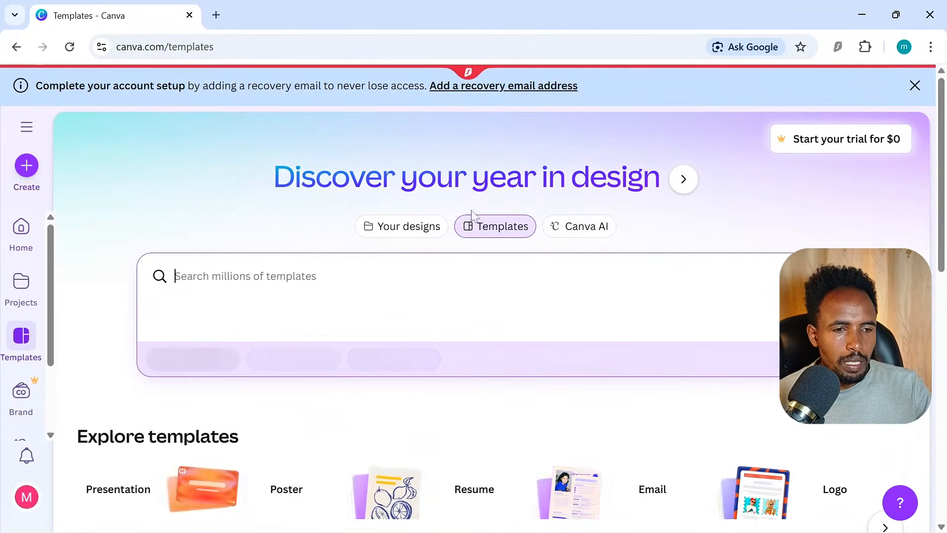
scroll(542, 326, "down", 1)
scroll(542, 326, "down", 3)
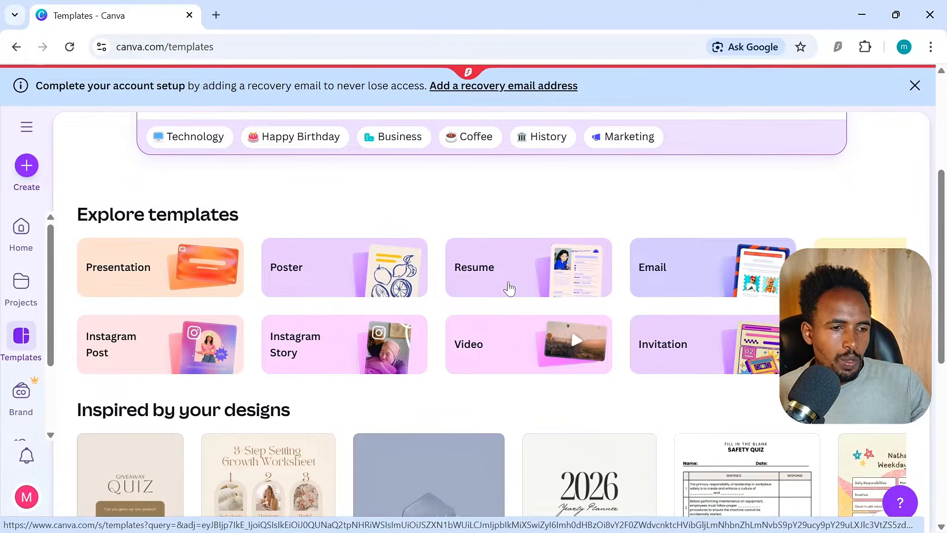
scroll(493, 207, "down", 3)
scroll(236, 208, "up", 2)
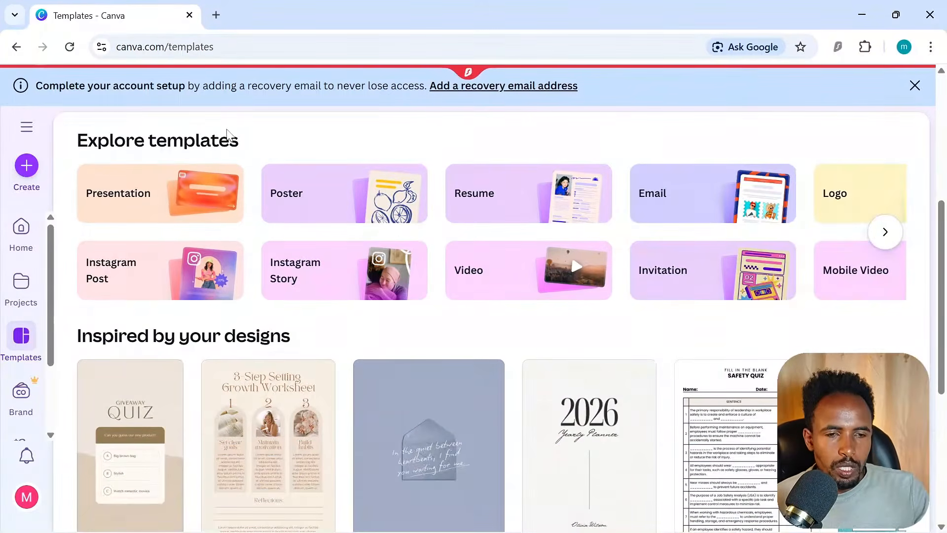
scroll(232, 168, "up", 2)
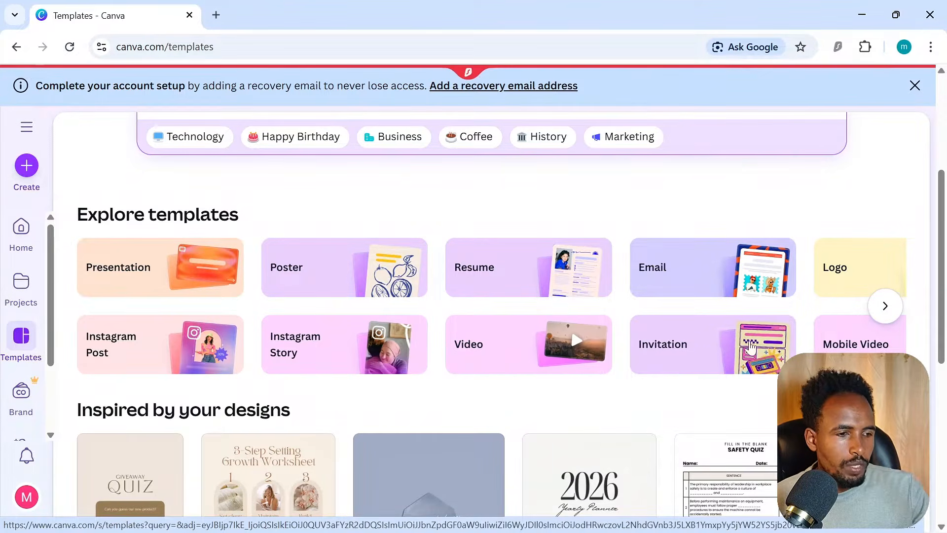
left_click(885, 308)
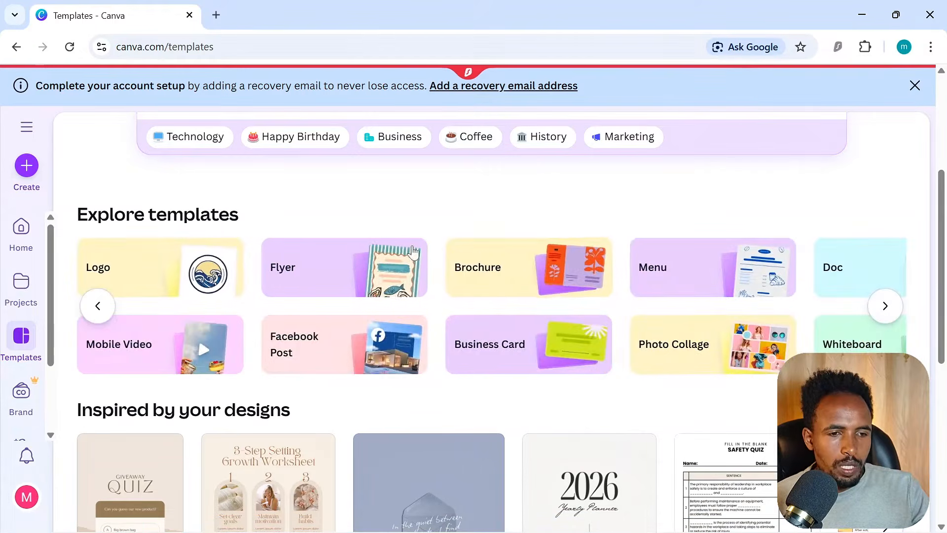
left_click(885, 307)
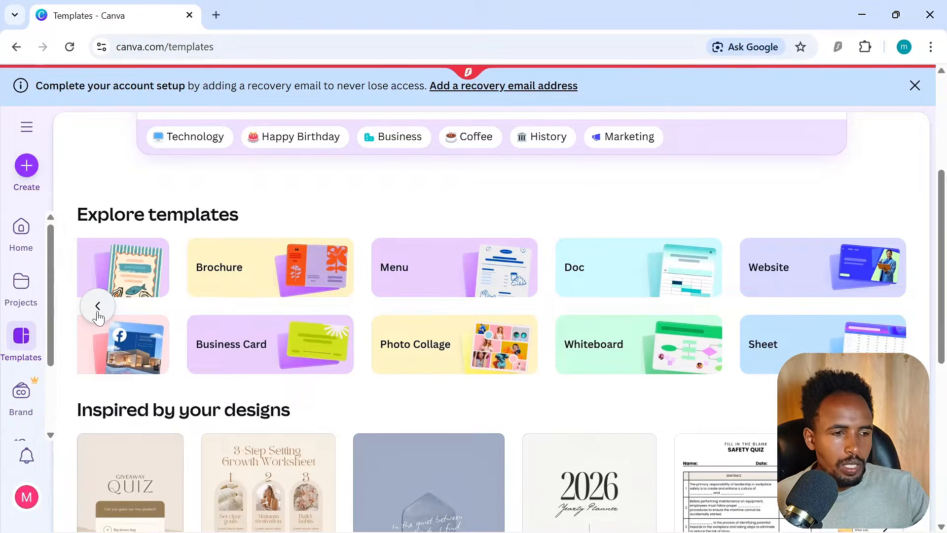
left_click(97, 308)
left_click(98, 308)
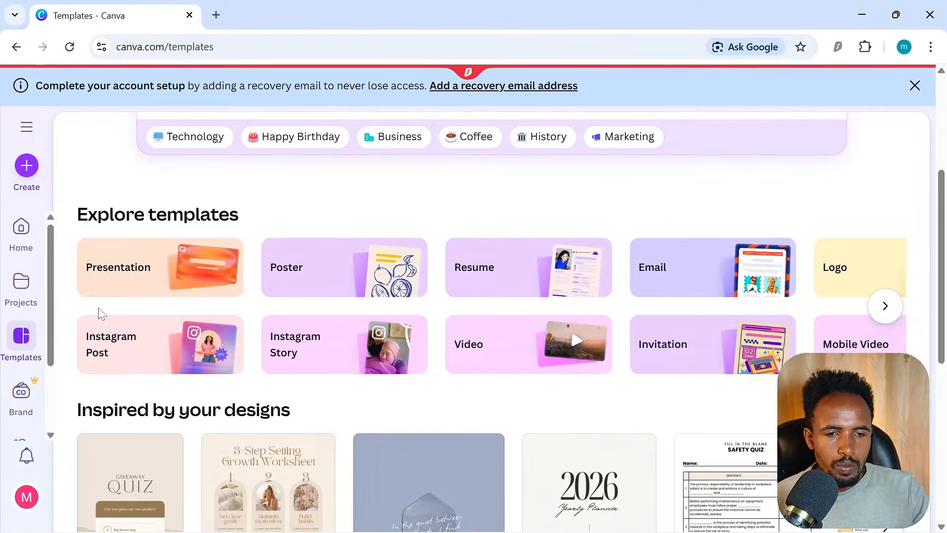
- Open the Poster template category and browse through its poster designs
scroll(484, 397, "down", 3)
scroll(391, 283, "up", 6)
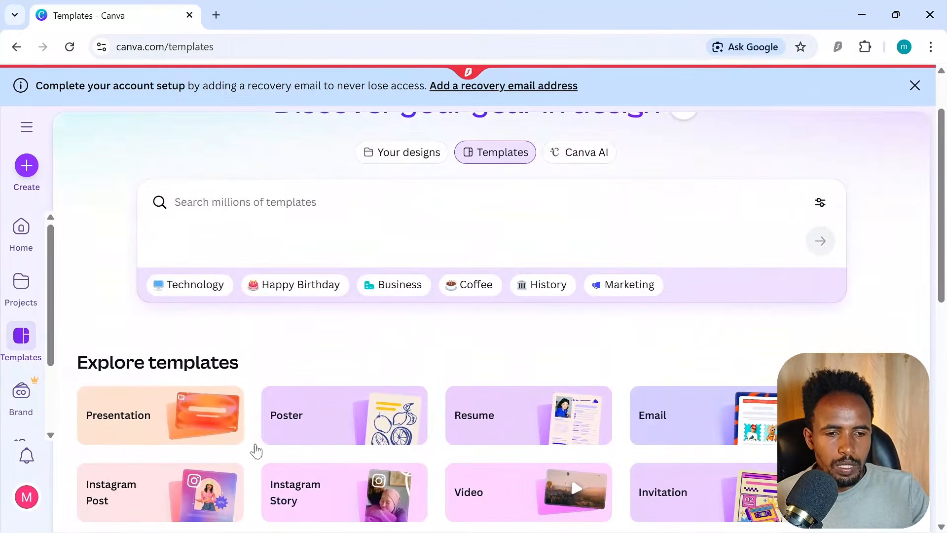
scroll(316, 366, "down", 2)
left_click(300, 354)
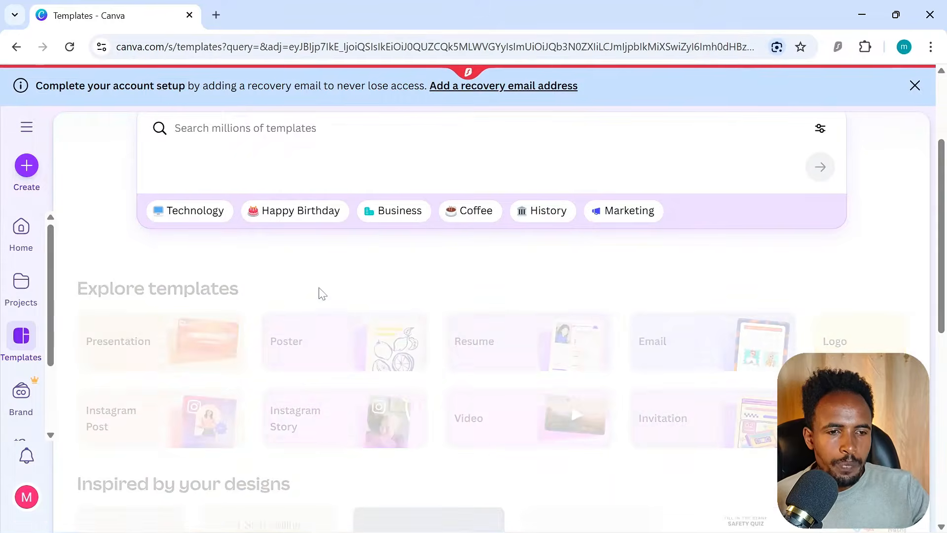
scroll(438, 399, "down", 7)
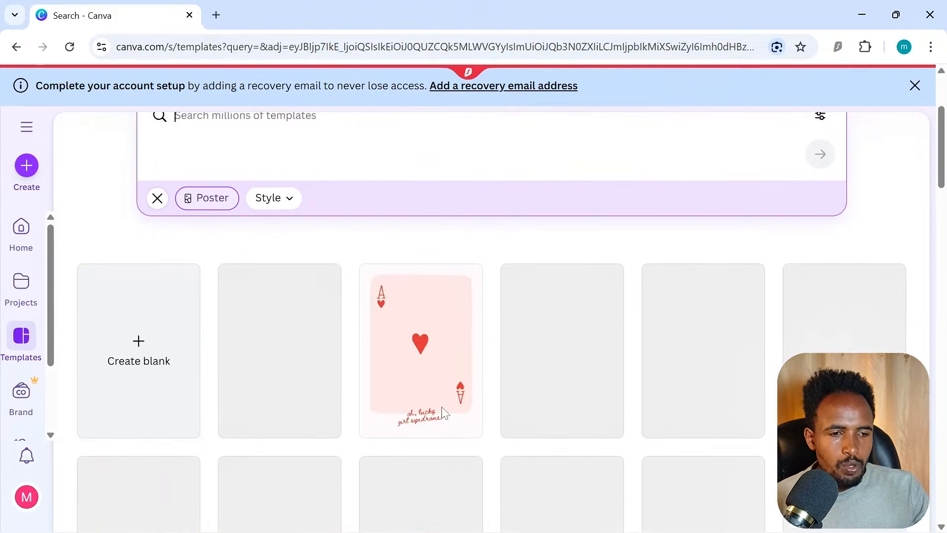
scroll(587, 360, "up", 4)
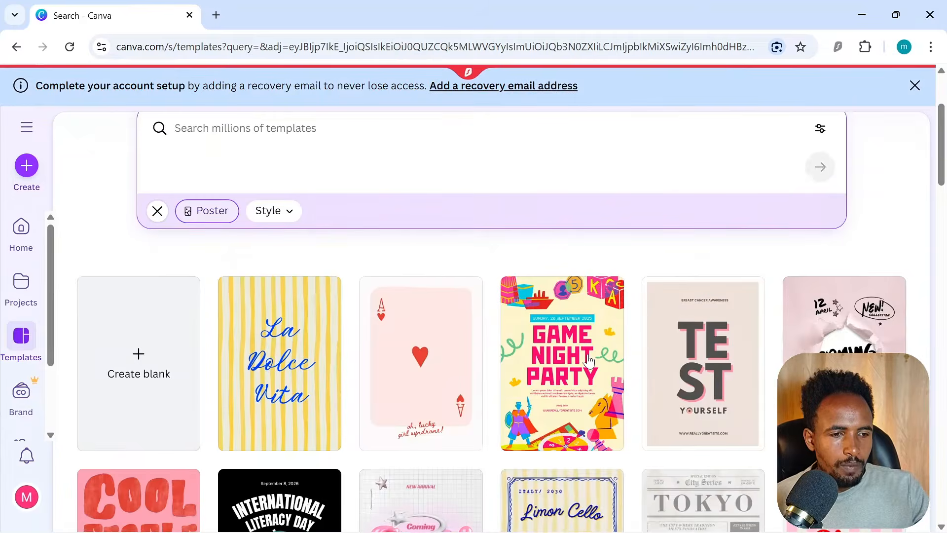
scroll(608, 356, "down", 6)
scroll(608, 356, "down", 15)
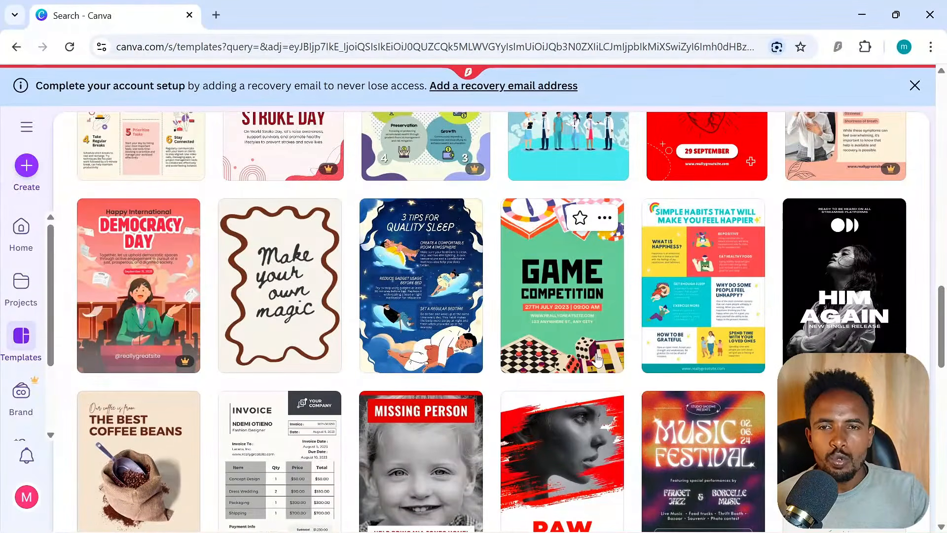
scroll(589, 299, "up", 1)
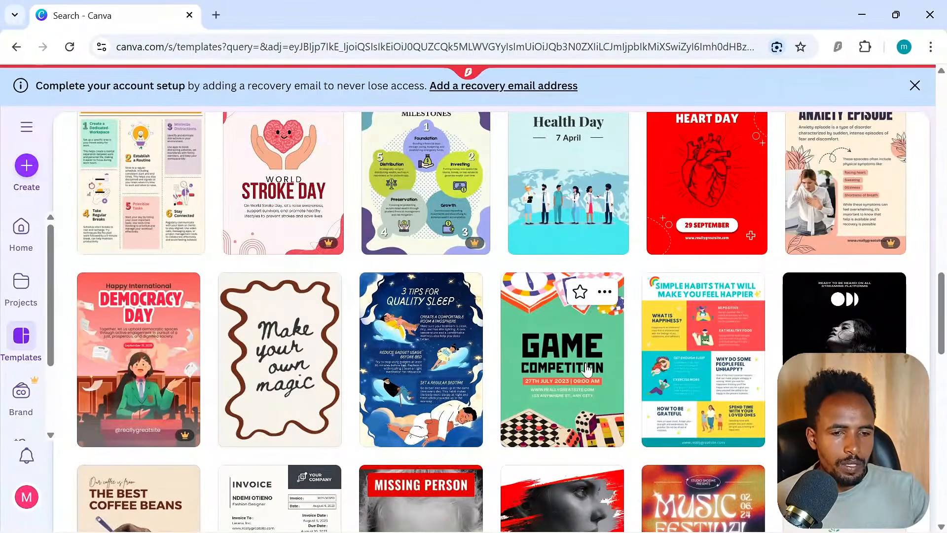
- Look through the poster templates, comparing the crown-marked premium designs with the free ones, and return to the start of the page
scroll(564, 382, "up", 5)
scroll(398, 393, "up", 3)
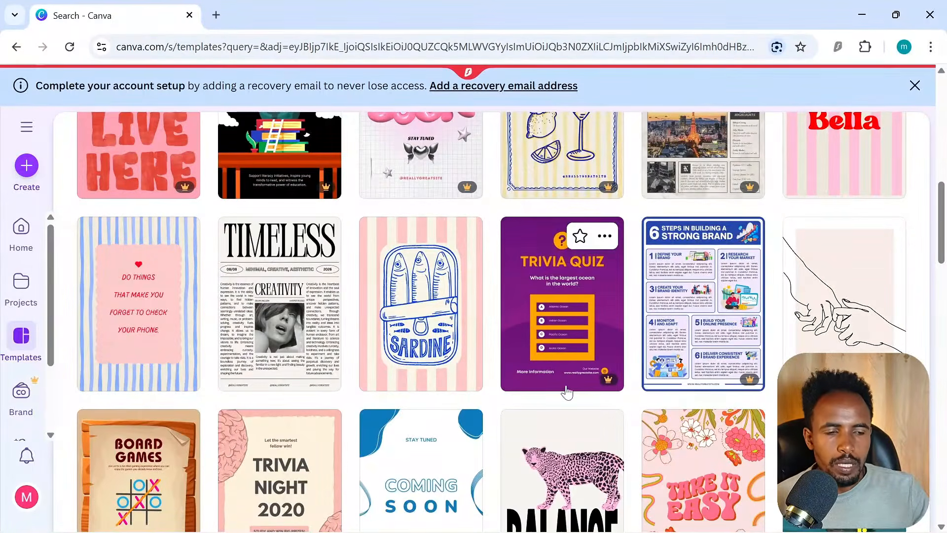
mouse_move(326, 194)
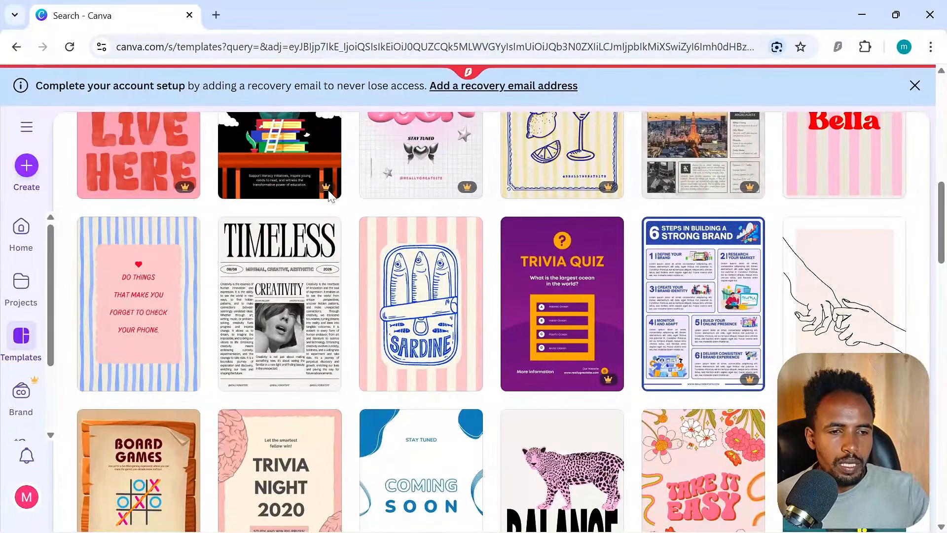
scroll(332, 194, "up", 1)
scroll(335, 257, "up", 1)
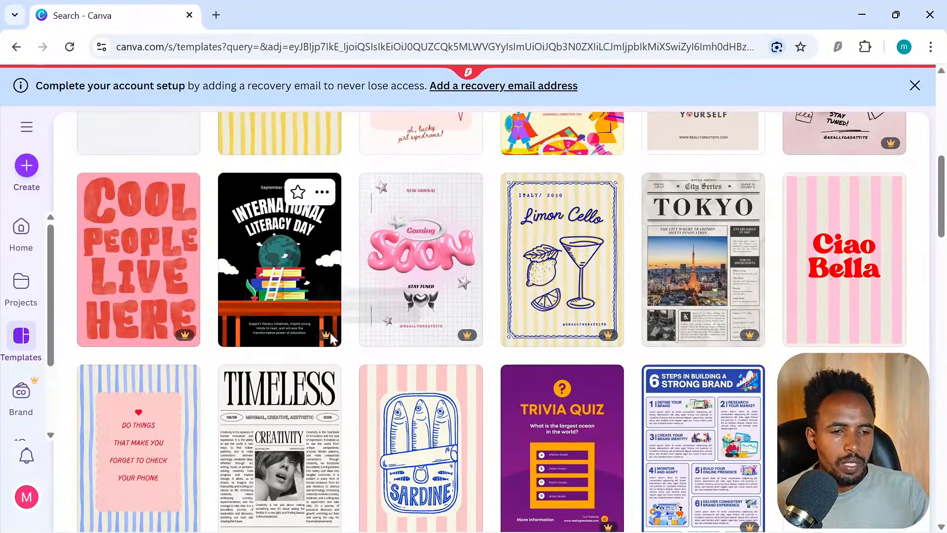
scroll(324, 269, "down", 4)
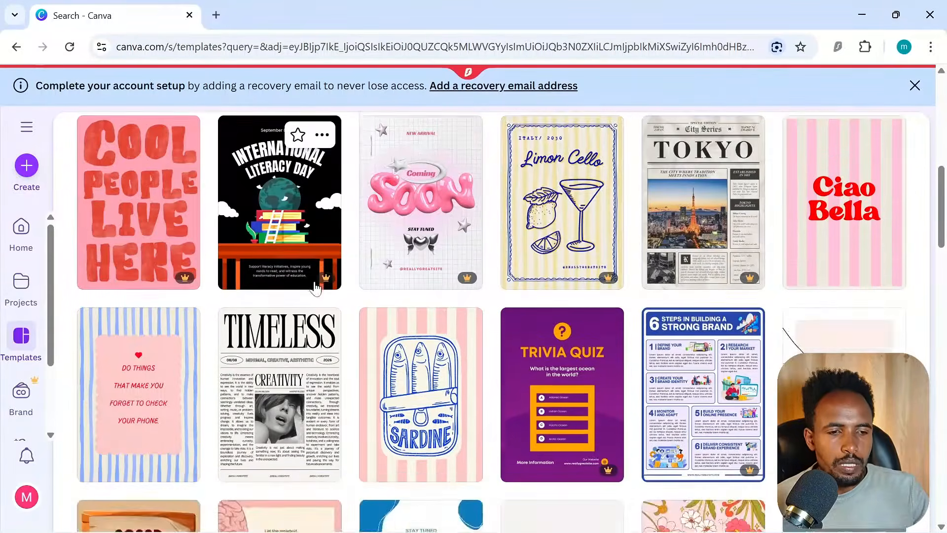
scroll(374, 338, "up", 3)
scroll(373, 338, "down", 5)
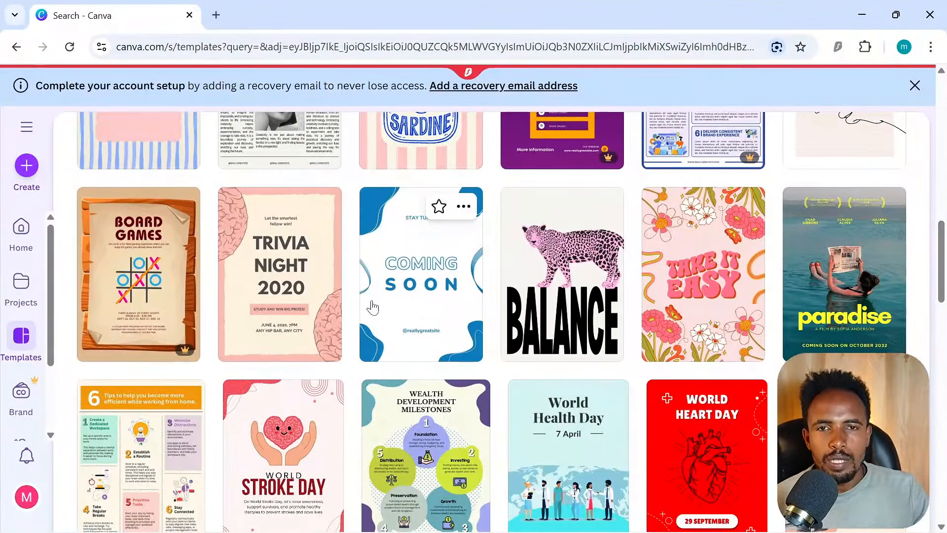
scroll(425, 301, "down", 4)
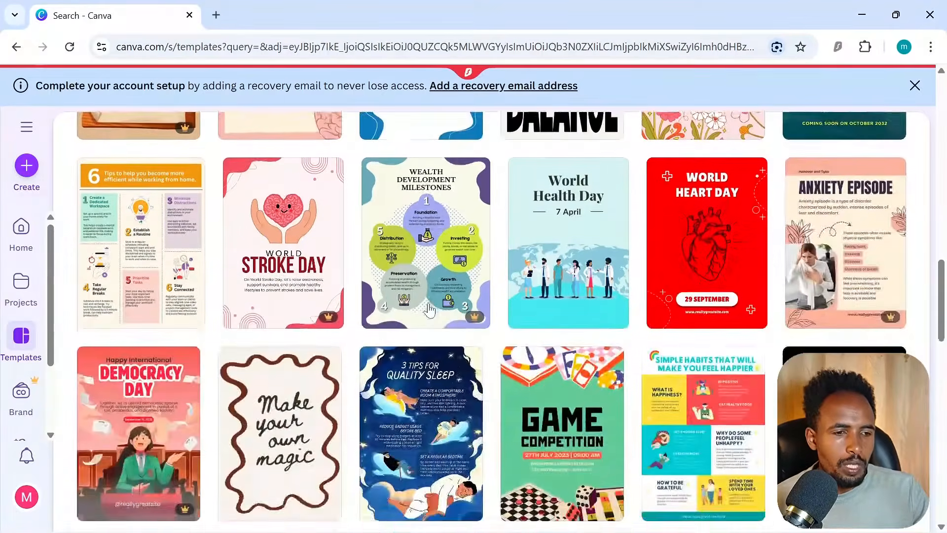
scroll(427, 390, "down", 3)
scroll(434, 380, "up", 20)
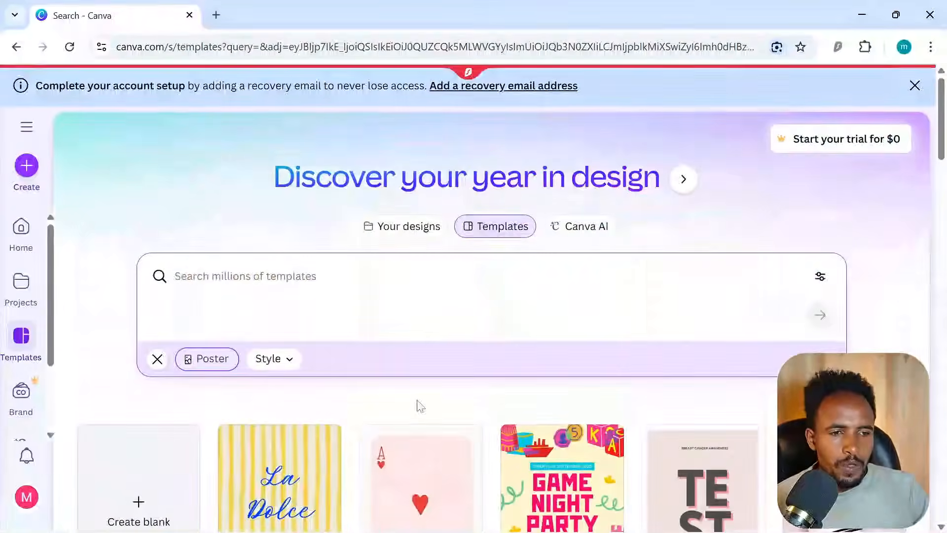
- Switch to Canva AI, look through its prompt options and example ideas, and briefly check the chat list in the expandable sidebar
left_click(582, 231)
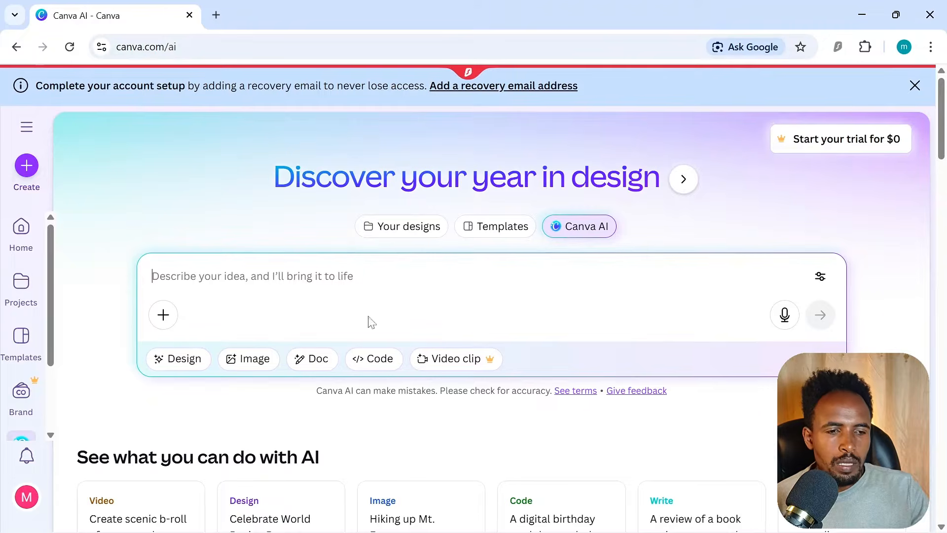
scroll(422, 454, "down", 5)
scroll(423, 449, "up", 5)
scroll(482, 450, "down", 3)
scroll(482, 450, "up", 3)
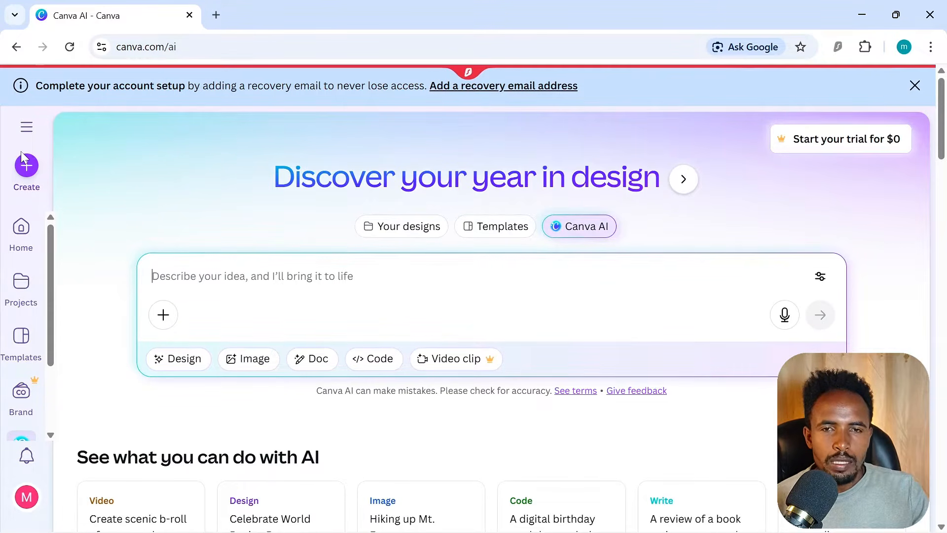
left_click(29, 129)
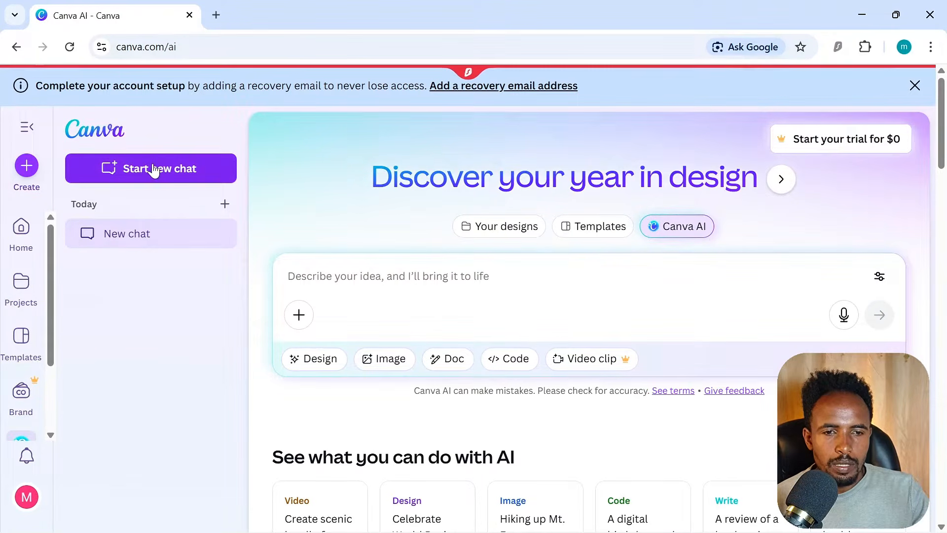
left_click(27, 128)
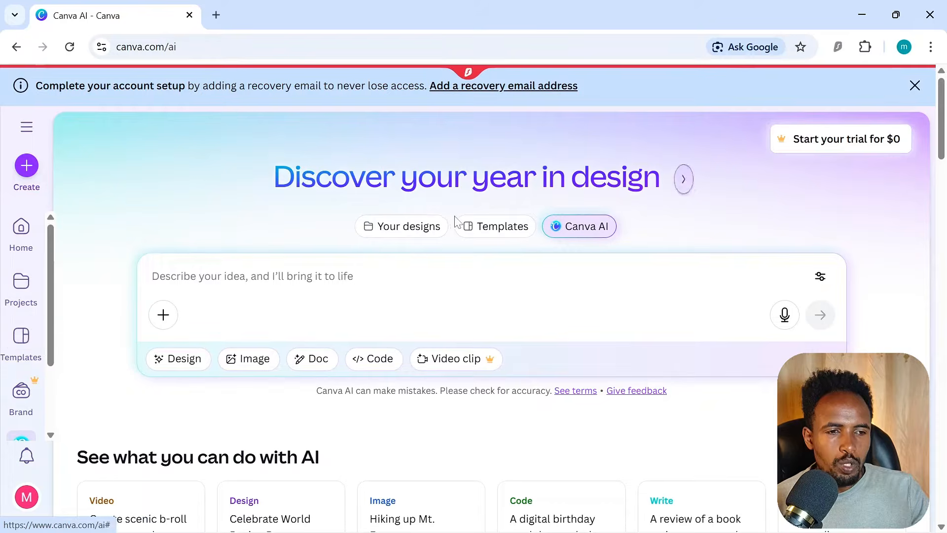
- Return to Templates and look over its categories, suggested designs and the remaining entries of the main sidebar
left_click(490, 228)
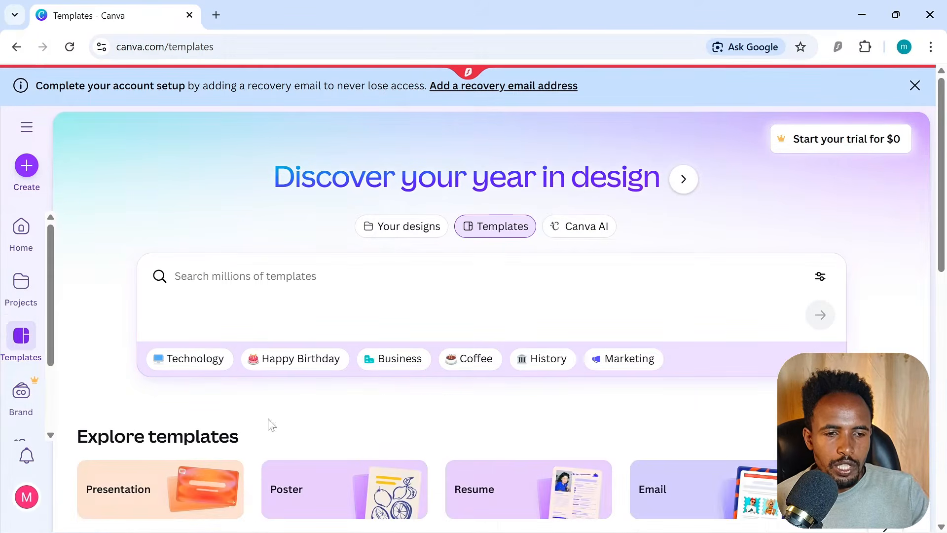
scroll(686, 429, "down", 4)
scroll(685, 429, "up", 3)
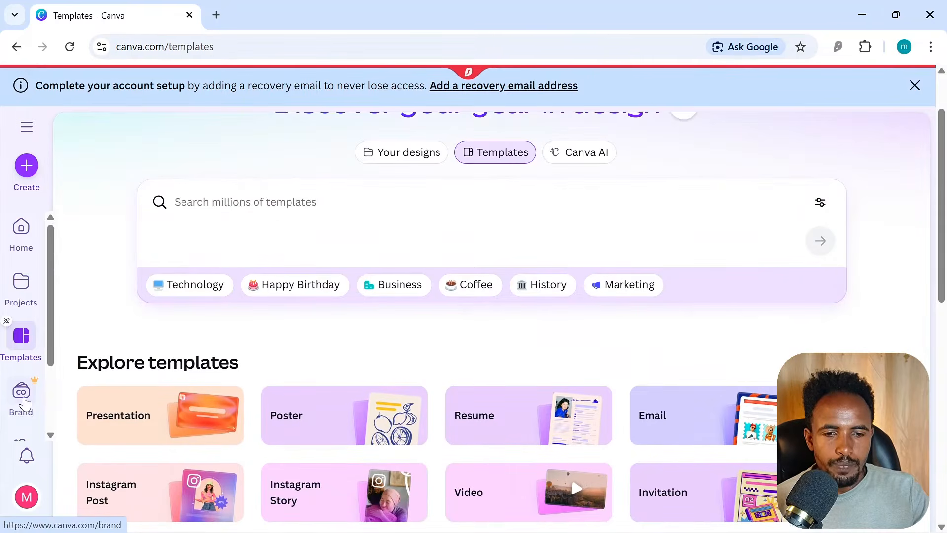
scroll(27, 355, "down", 2)
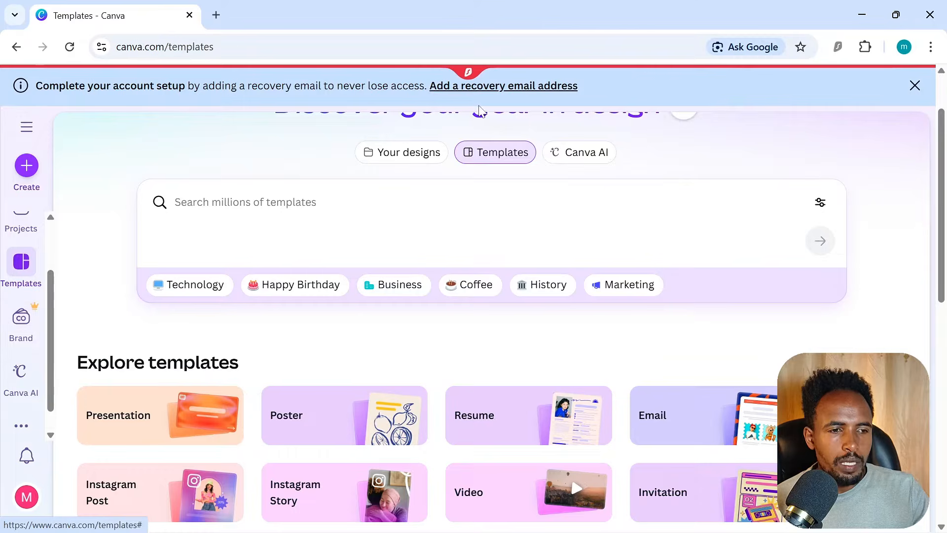
scroll(22, 338, "down", 1)
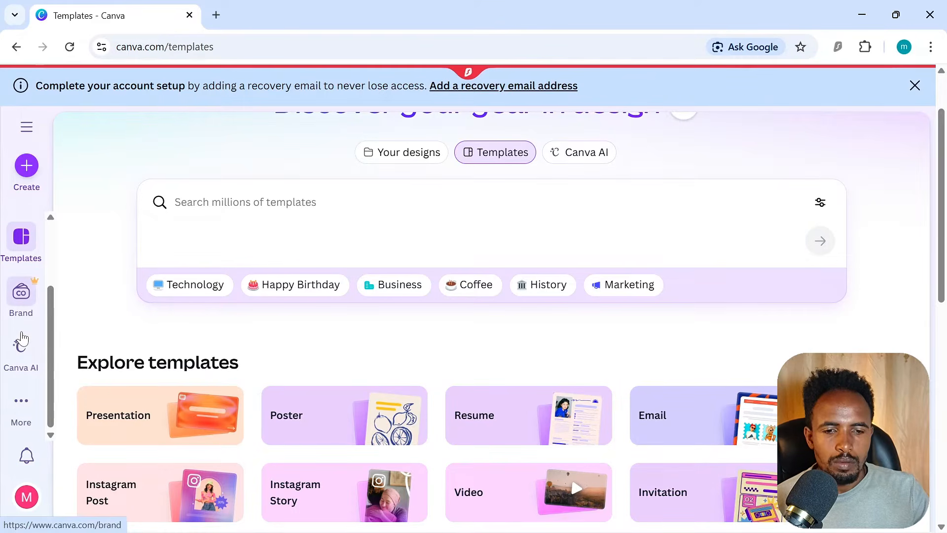
left_click(2, 399)
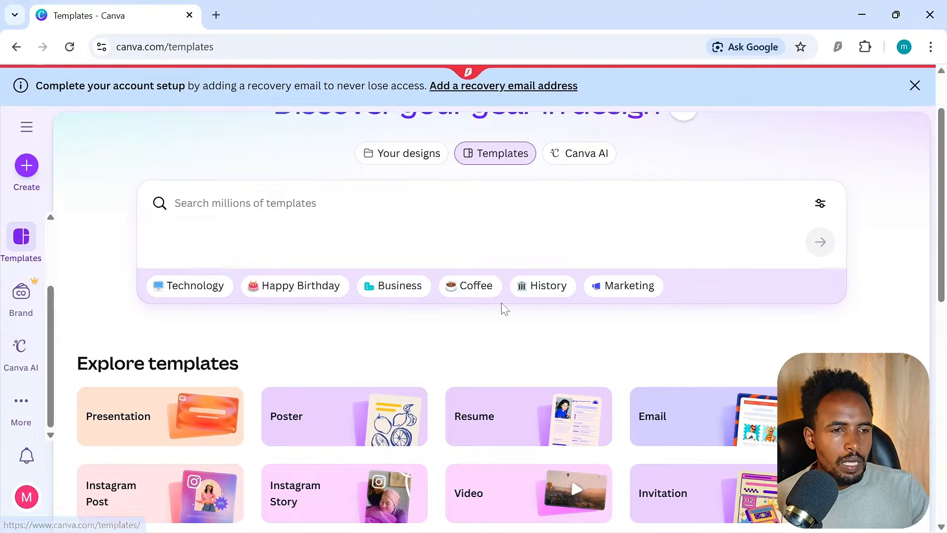
scroll(503, 308, "up", 2)
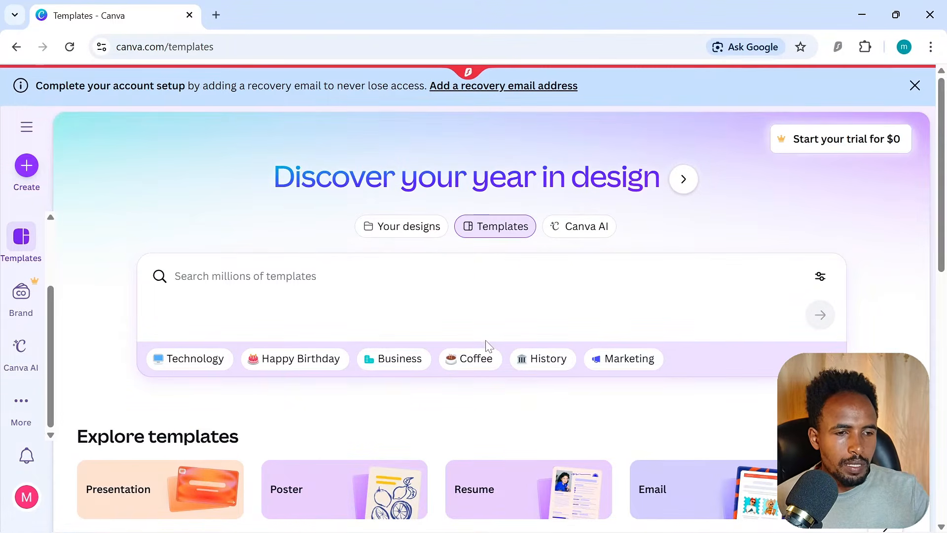
scroll(160, 316, "down", 5)
scroll(271, 327, "up", 5)
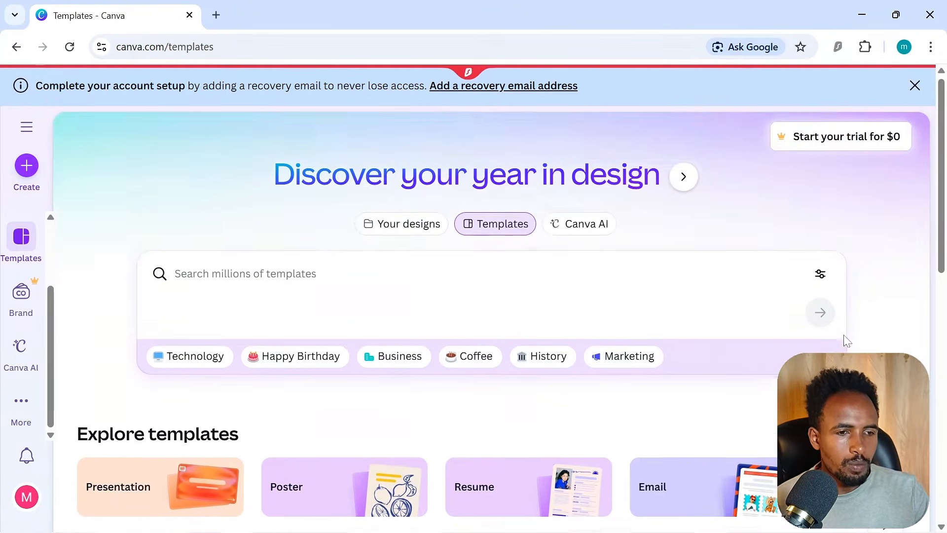
scroll(592, 331, "down", 3)
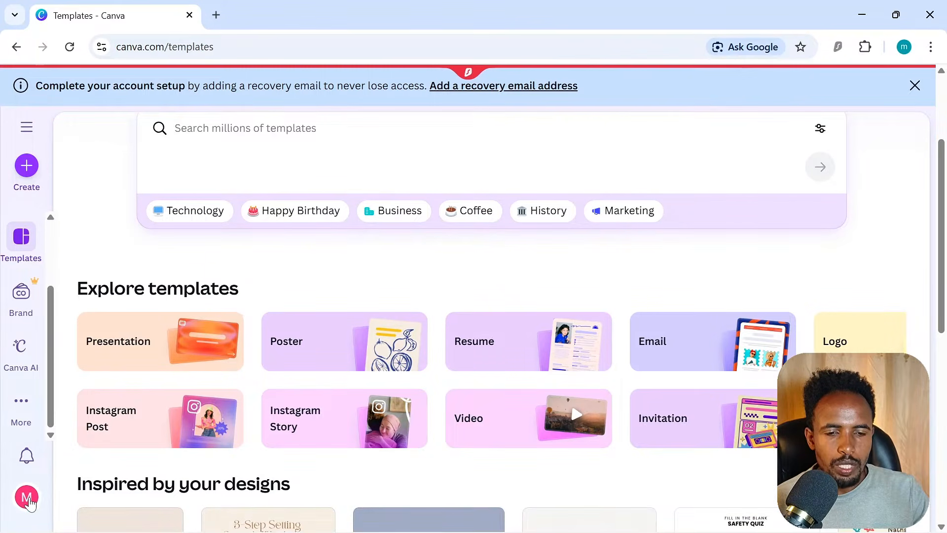
- Try the Dark and Sync with system themes in the account settings, finish with Dark, and close the account options
left_click(27, 497)
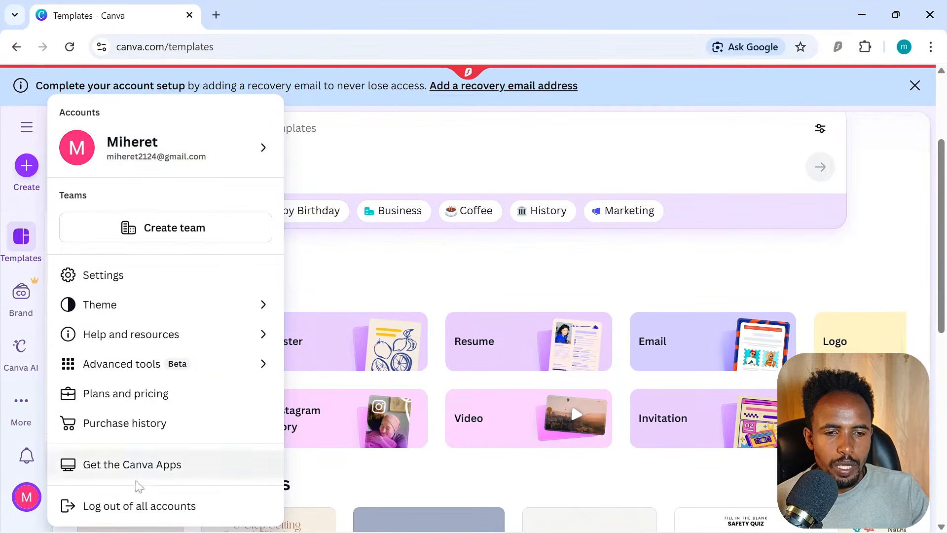
mouse_move(216, 314)
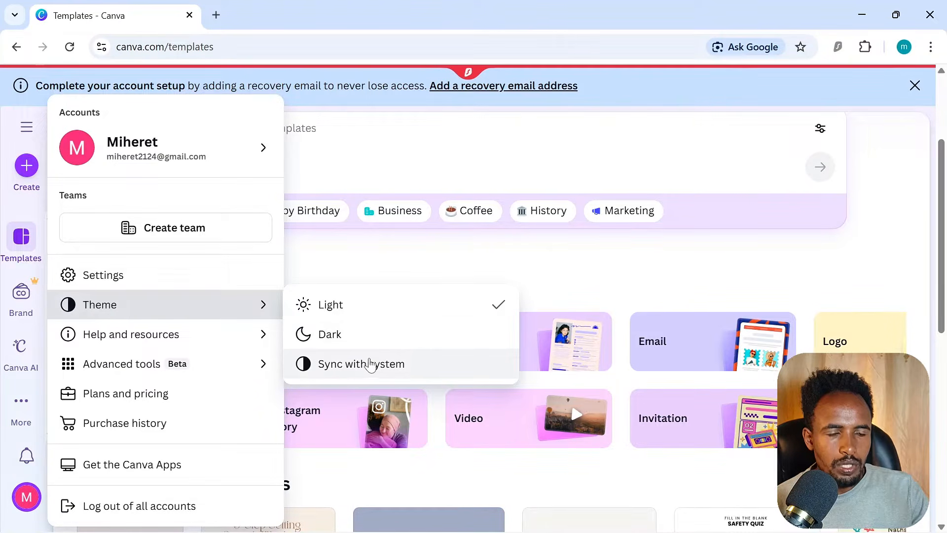
left_click(339, 334)
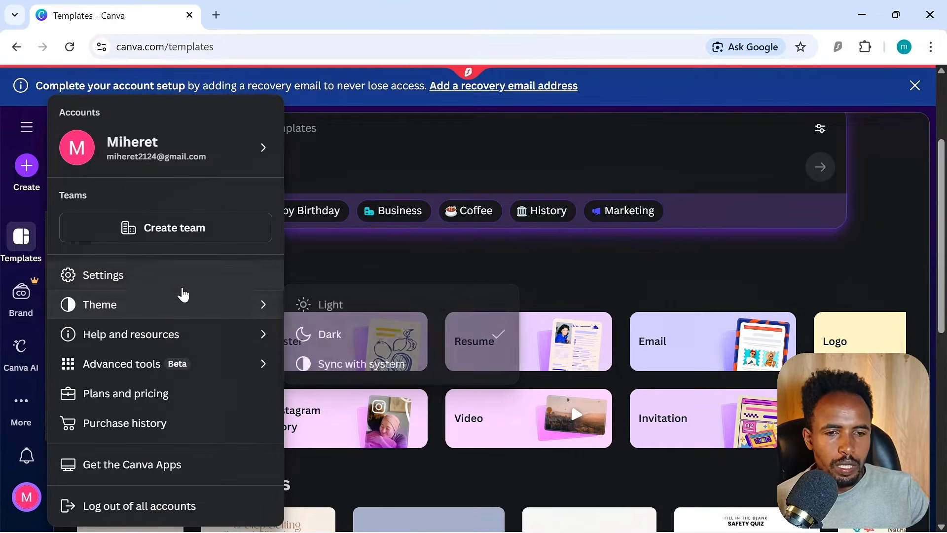
left_click(323, 364)
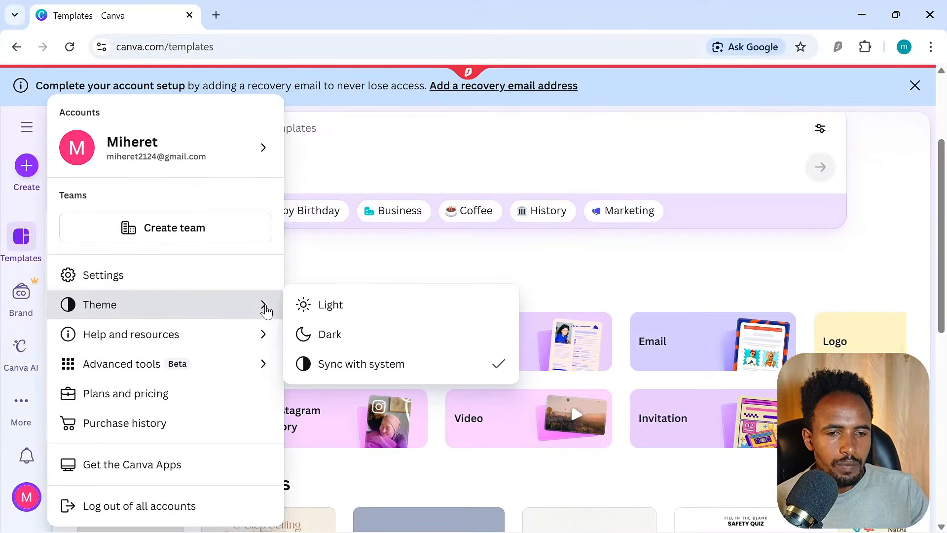
left_click(325, 368)
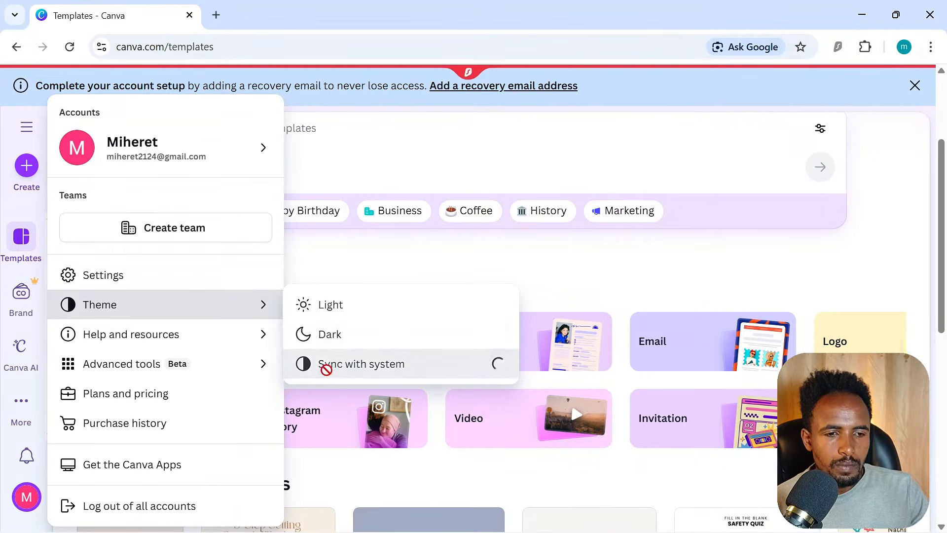
left_click(336, 339)
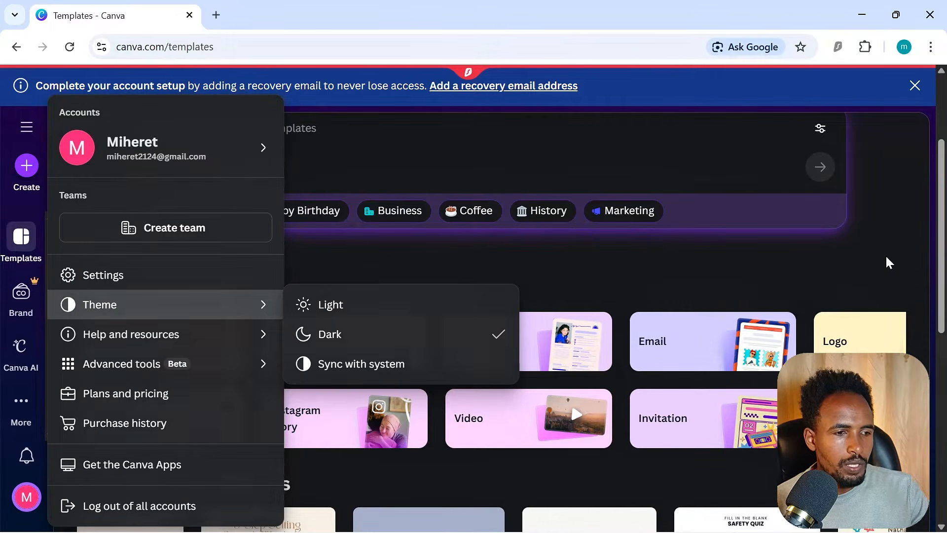
left_click(889, 262)
- Search the templates for "youtube thumbnail"
scroll(519, 333, "down", 8)
scroll(519, 334, "up", 8)
scroll(520, 340, "up", 3)
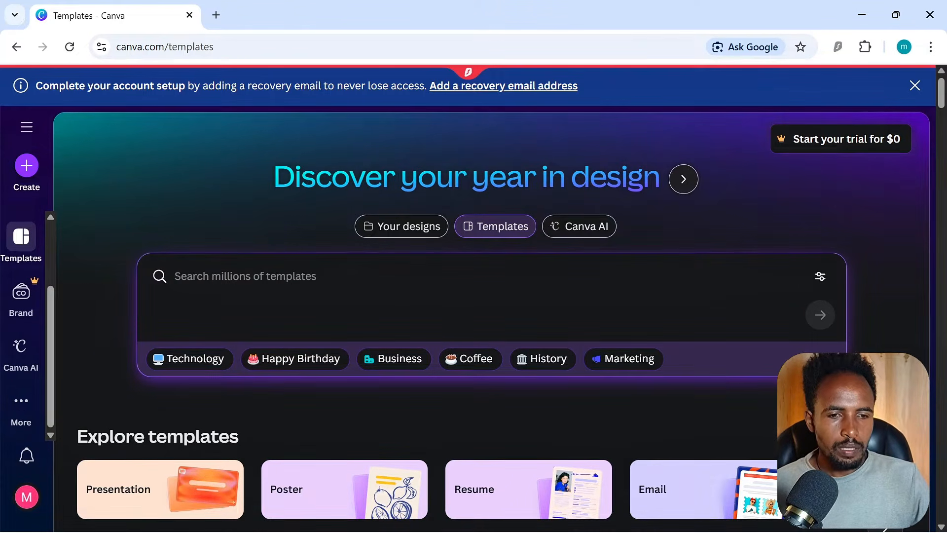
type("youtu")
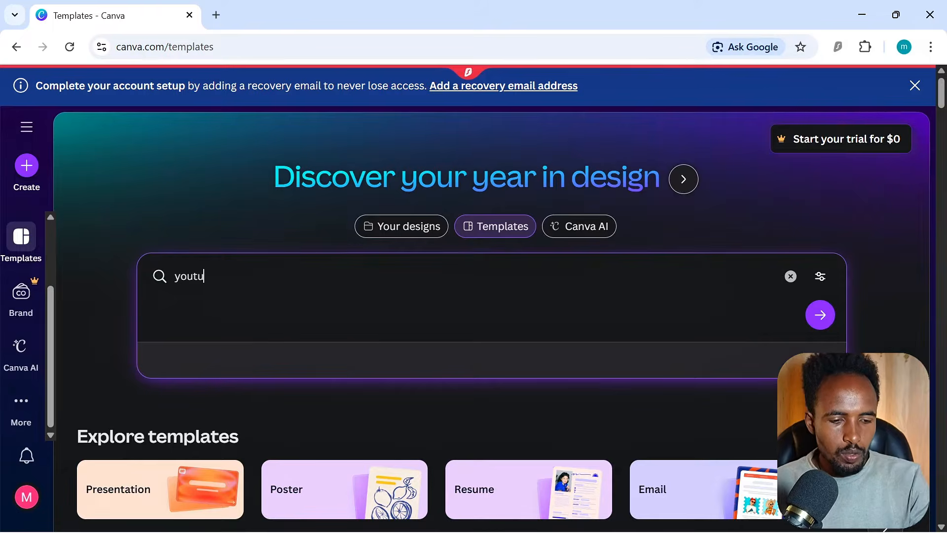
type("be thu")
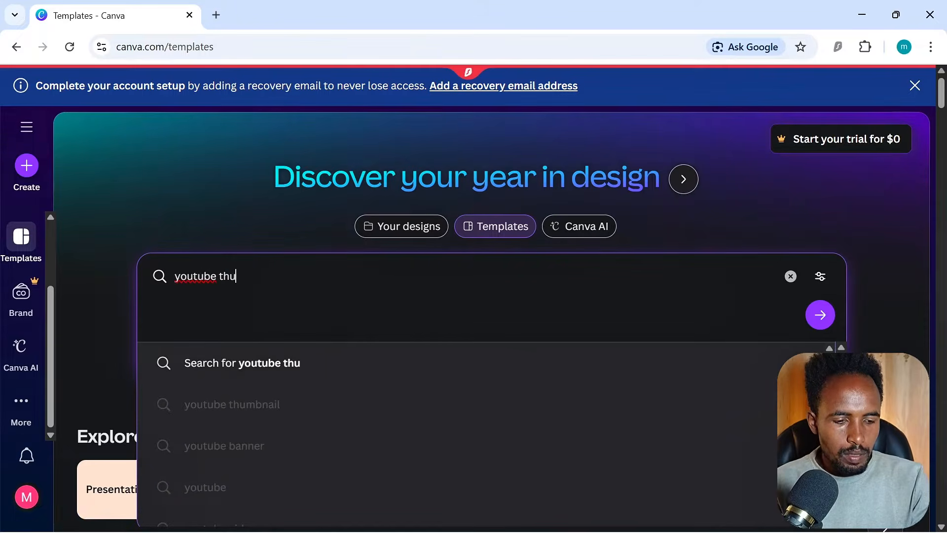
type("mbnail")
key("Return")
- Browse the YouTube thumbnail templates, from the blank thumbnail option through the designs further down the results
scroll(608, 370, "down", 6)
scroll(201, 254, "up", 3)
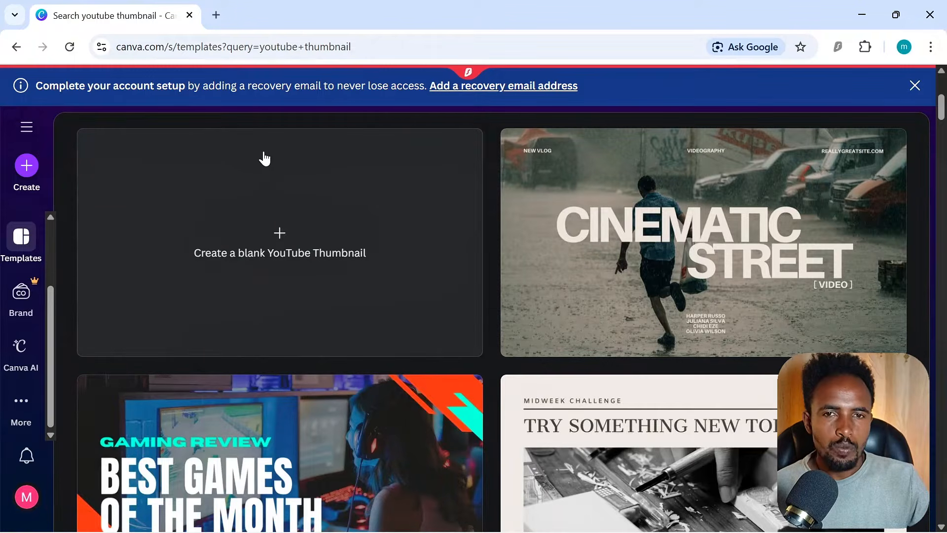
scroll(364, 312, "up", 3)
scroll(376, 324, "down", 3)
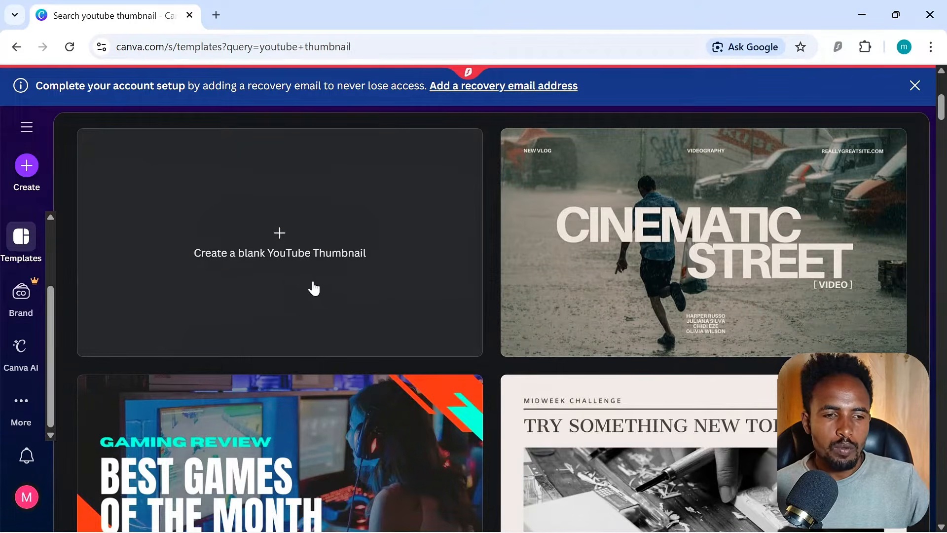
scroll(334, 294, "down", 10)
scroll(776, 366, "down", 11)
scroll(740, 386, "down", 13)
scroll(733, 386, "up", 2)
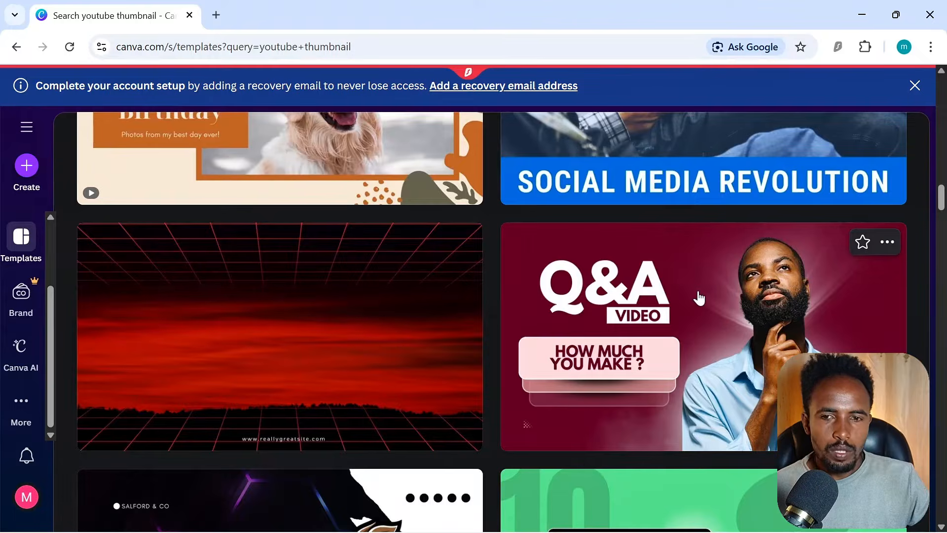
scroll(660, 377, "down", 2)
scroll(660, 376, "down", 8)
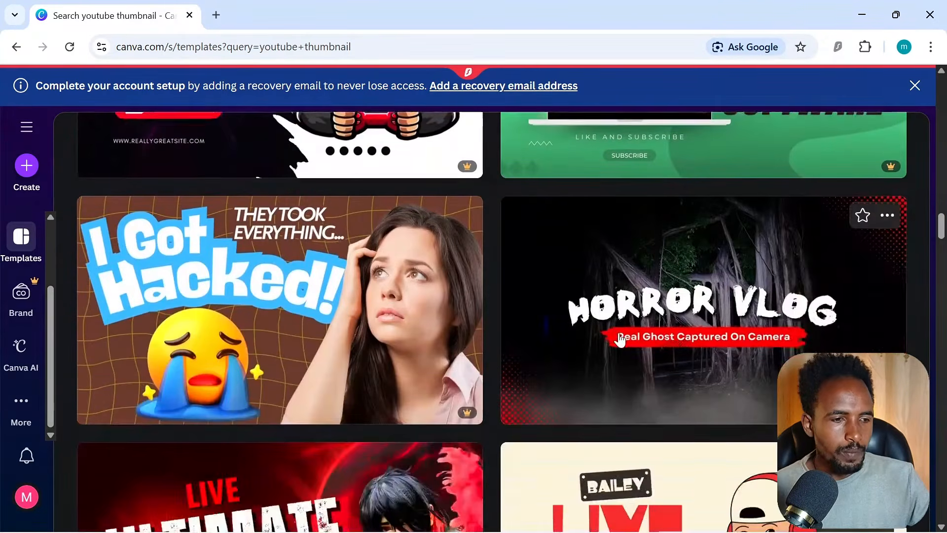
scroll(620, 340, "down", 9)
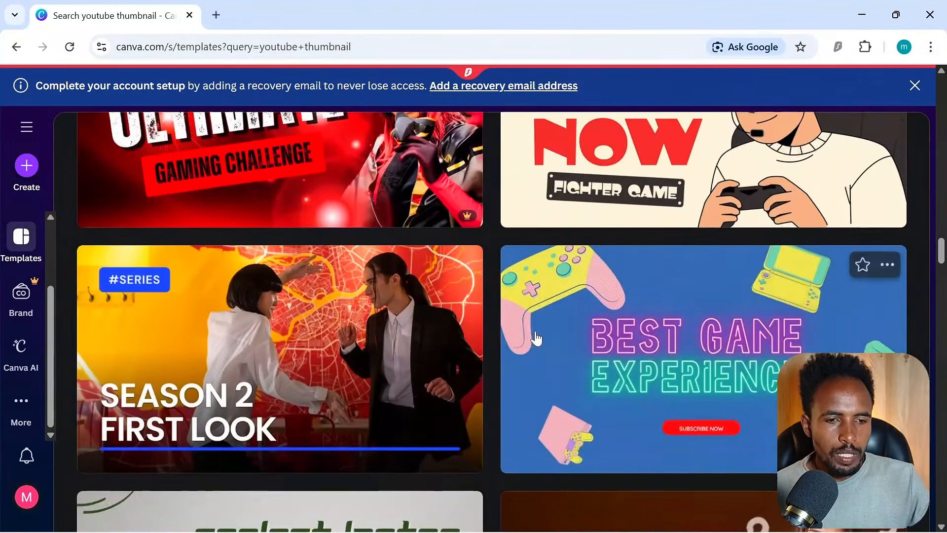
scroll(539, 338, "down", 6)
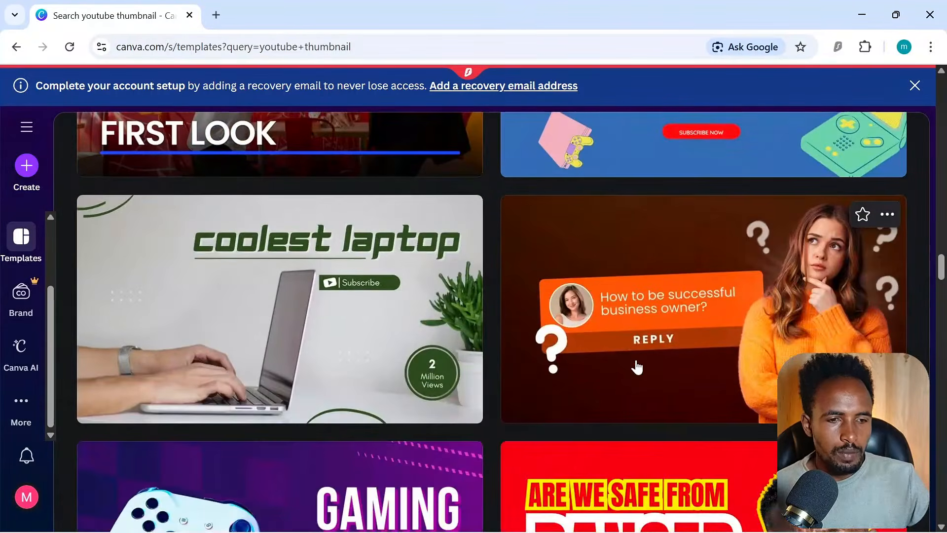
scroll(636, 368, "down", 10)
scroll(708, 296, "down", 2)
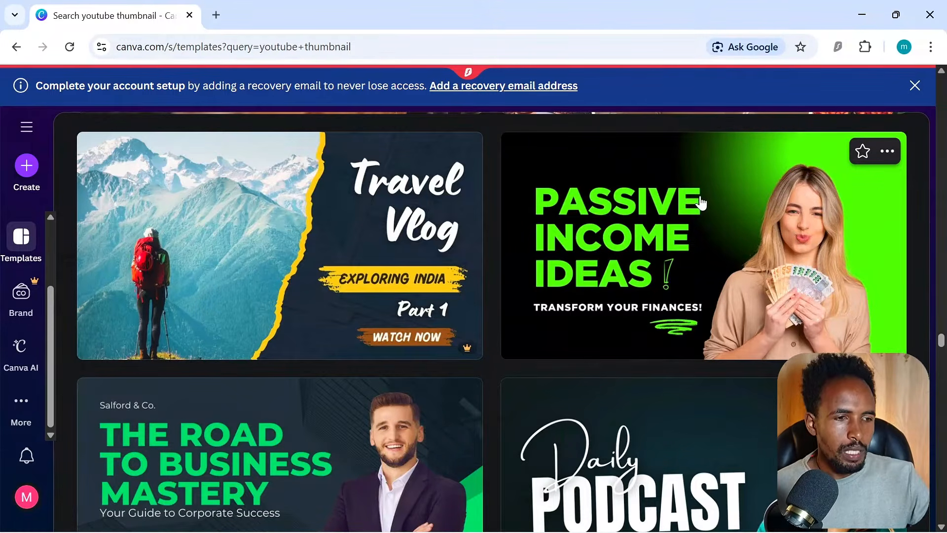
- Open the "Green Passive Income Ideas YouTube Thumbnail" template for customizing in the editor
left_click(755, 274)
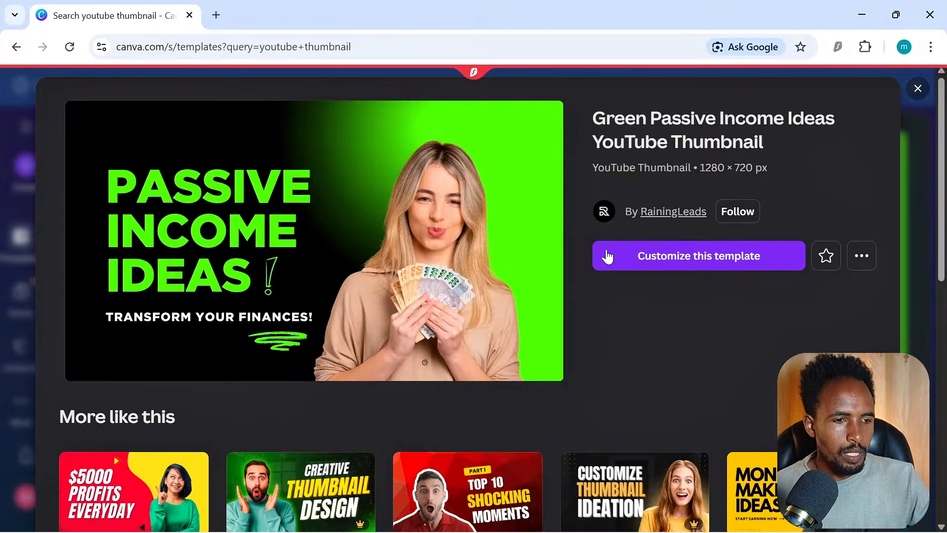
left_click(712, 265)
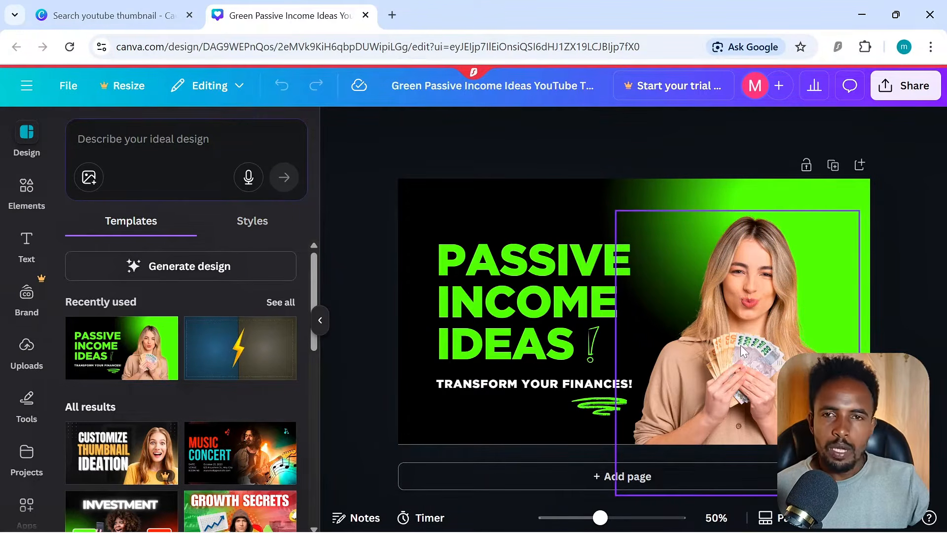
- Upload the cut-out photo "e96f23ae-c975-4b7b-8926-169b92a9ce0f_removalai_preview" of the man holding his head from the Downloads folder
left_click(703, 331)
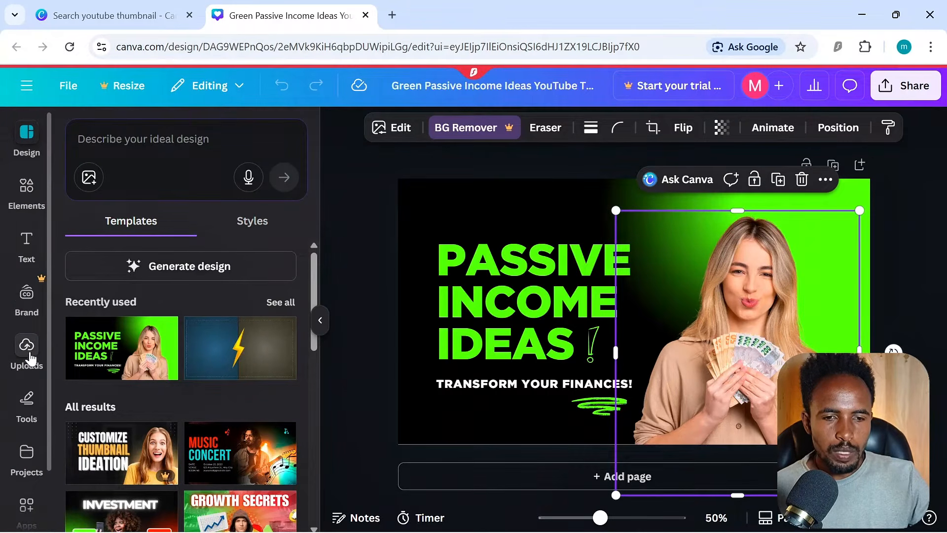
left_click(27, 351)
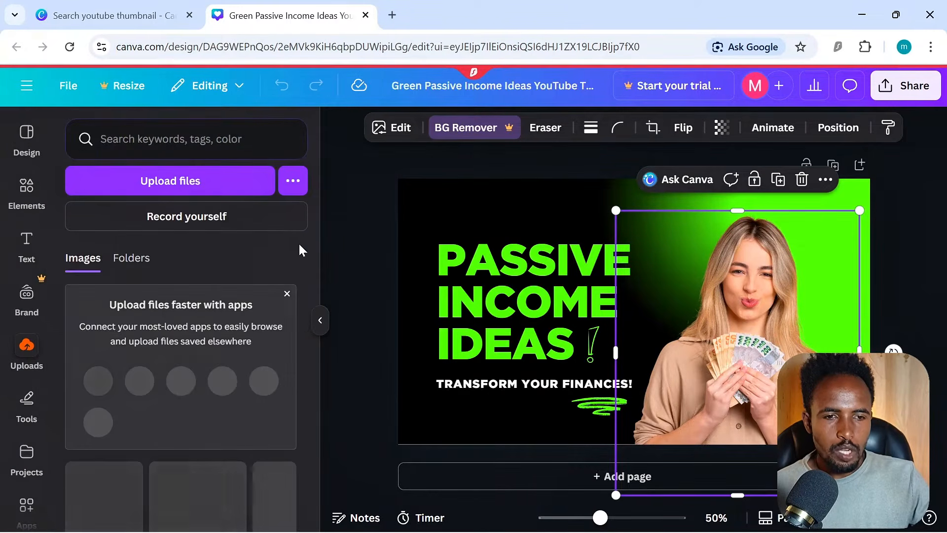
left_click(203, 190)
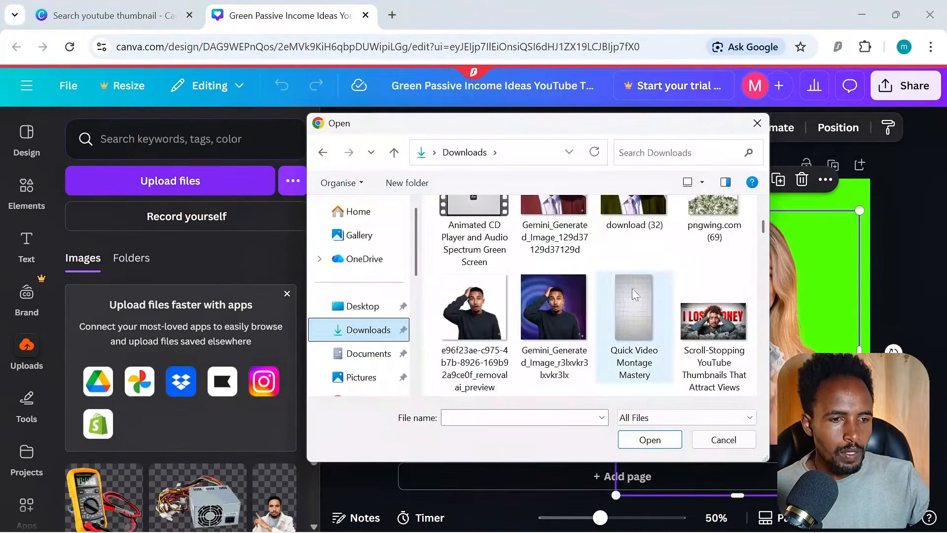
left_click(469, 308)
key("Return")
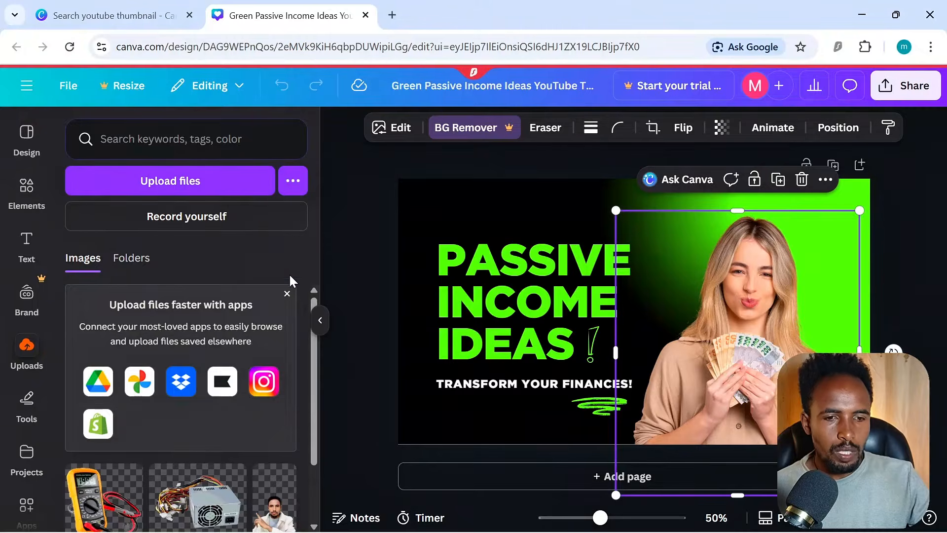
- Replace the woman's photo in the thumbnail with the uploaded cut-out of the man and dismiss the pop-up window
scroll(159, 402, "down", 2)
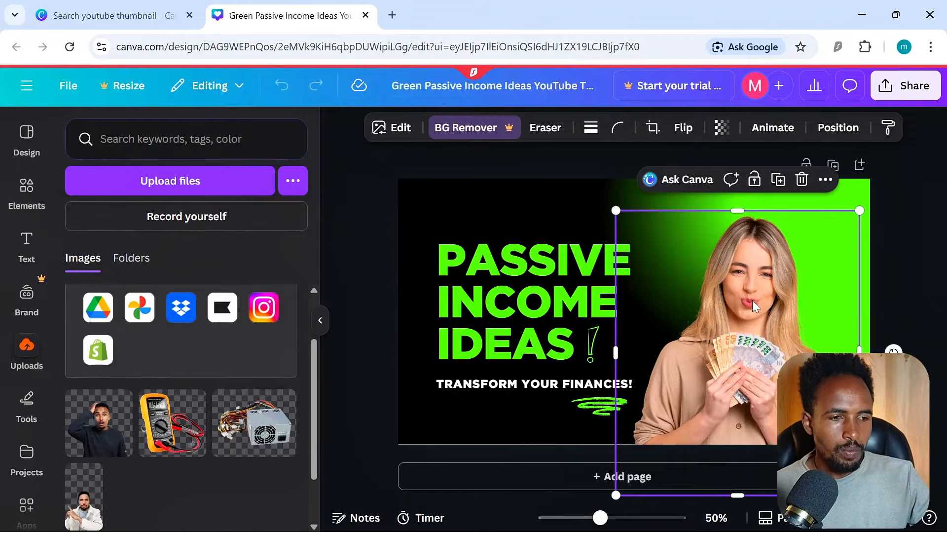
mouse_move(107, 441)
left_click_drag(115, 446, 674, 319)
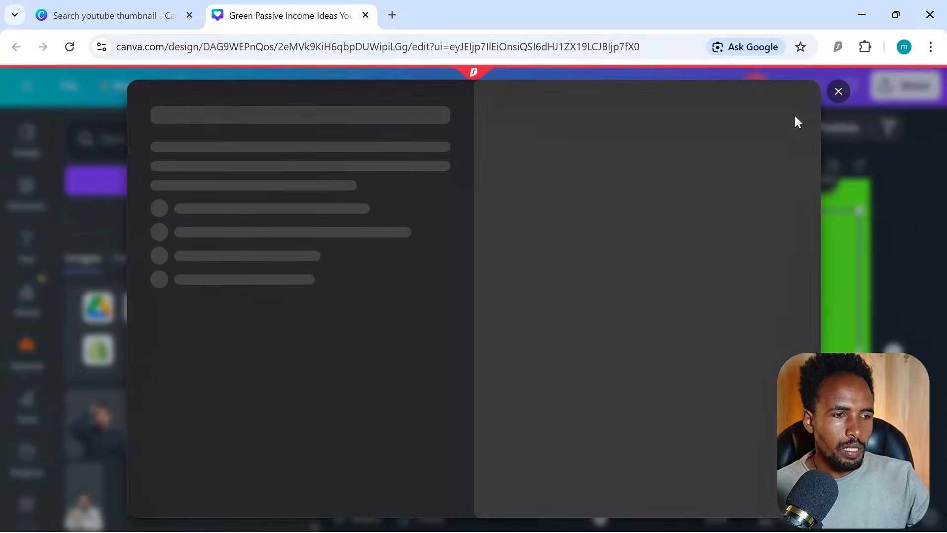
left_click(837, 92)
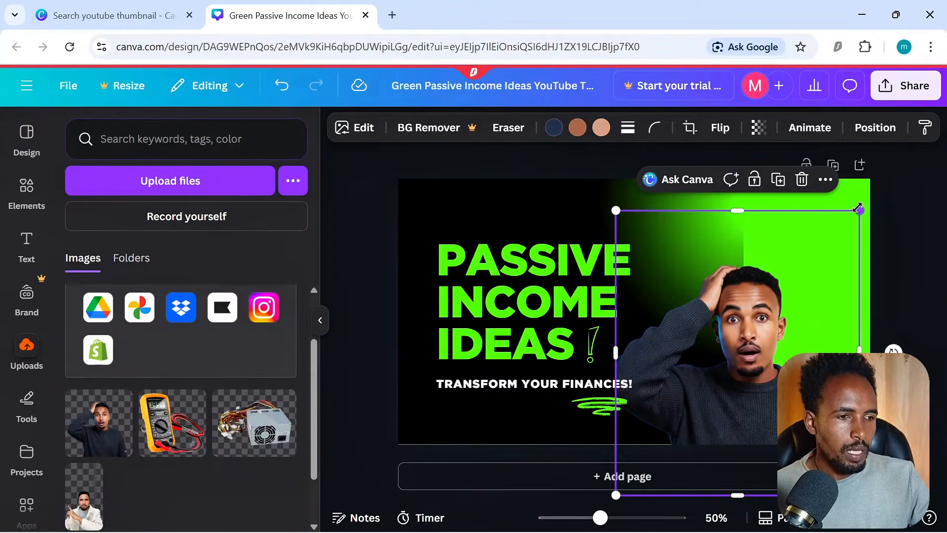
- Enlarge the man's photo and shift it slightly left so it fills the right half of the thumbnail
left_click_drag(859, 211, 893, 138)
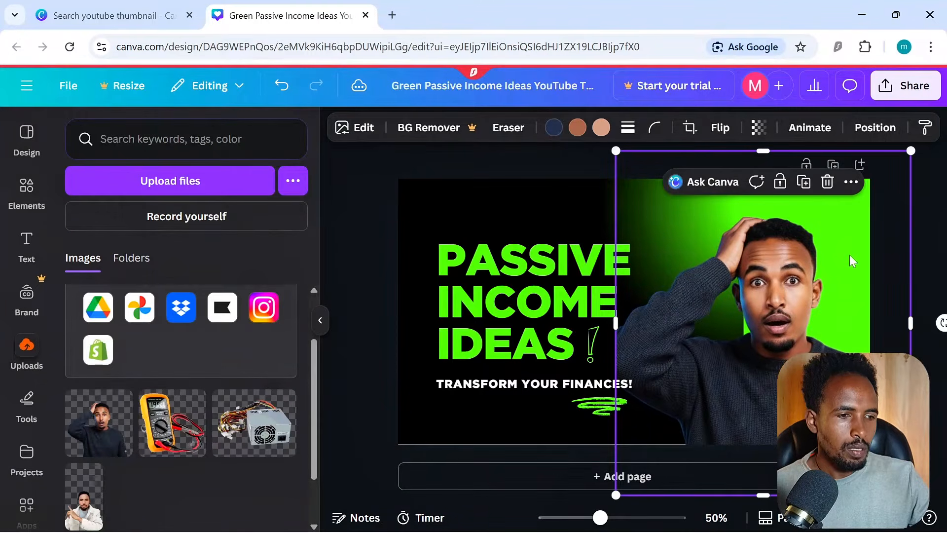
left_click_drag(787, 294, 771, 289)
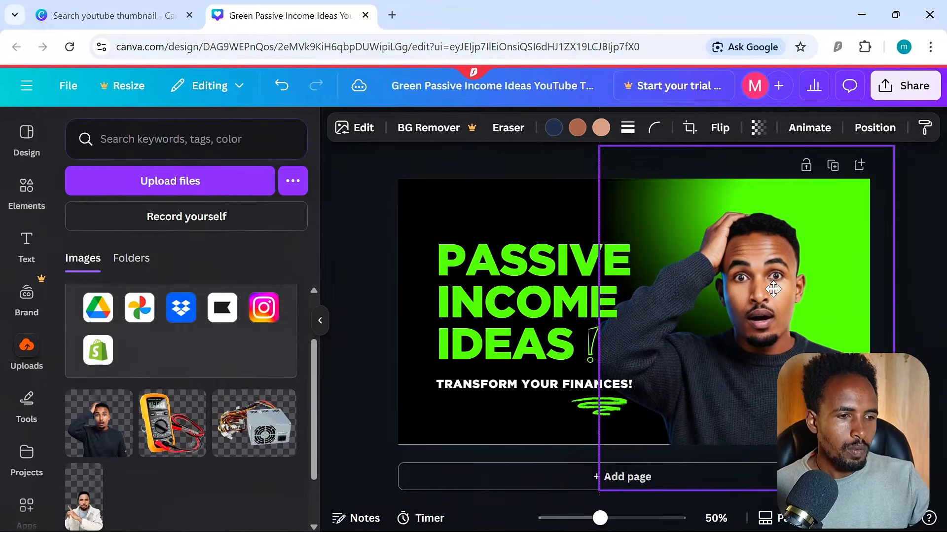
left_click_drag(893, 149, 901, 135)
left_click_drag(771, 315, 762, 317)
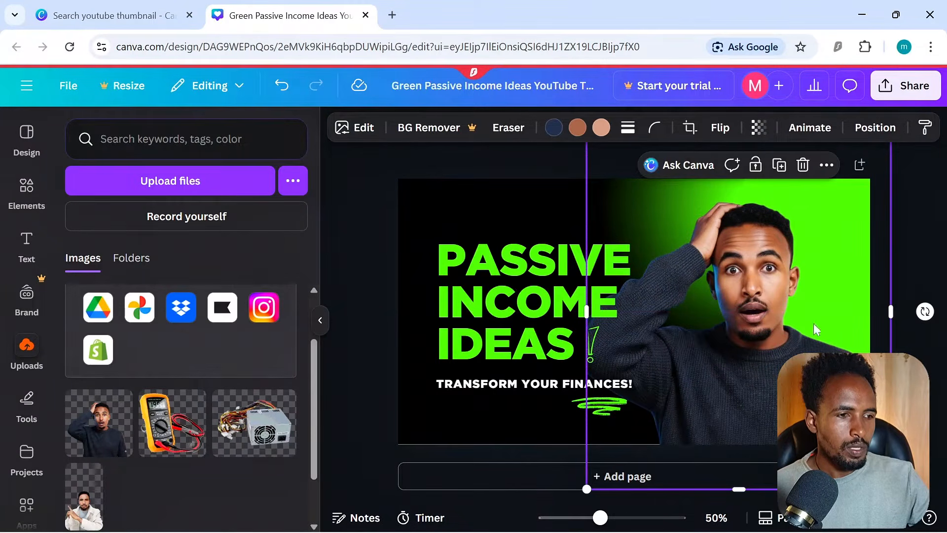
left_click(924, 234)
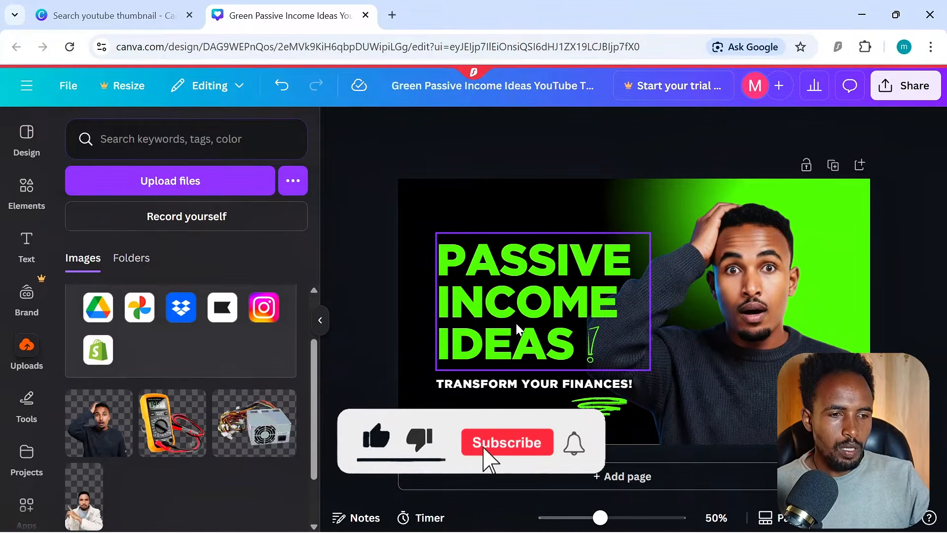
- Replace the "PASSIVE INCOME IDEAS" headline with "CANVA MADE EASY" on three lines
left_click(524, 334)
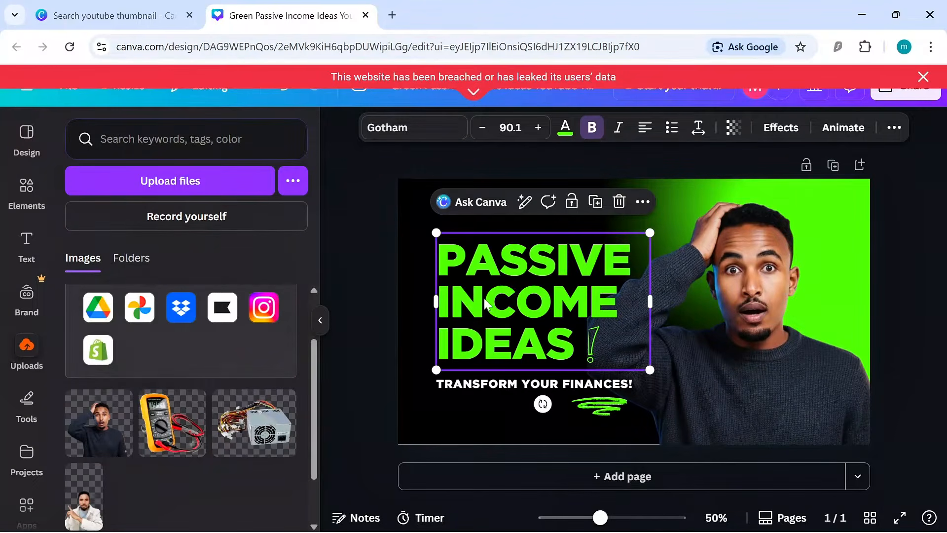
double_click(526, 306)
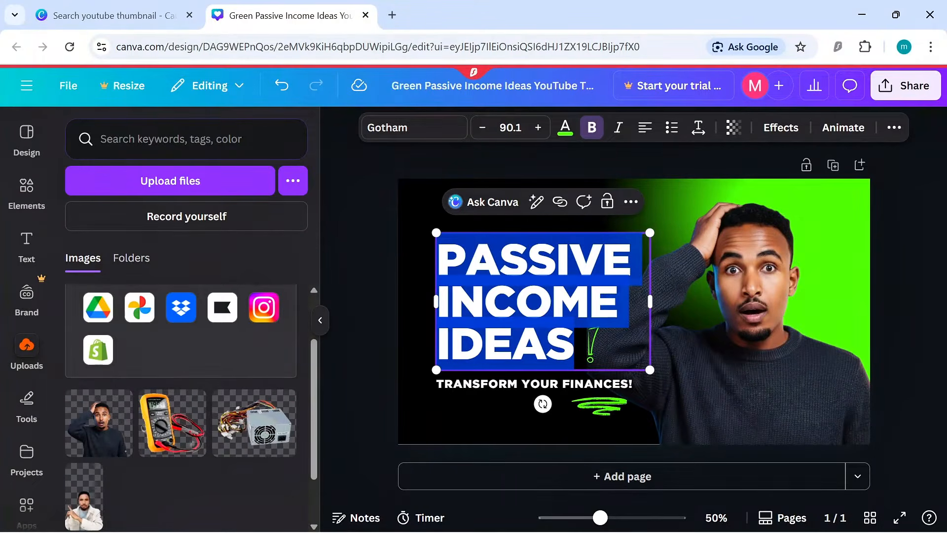
type("C")
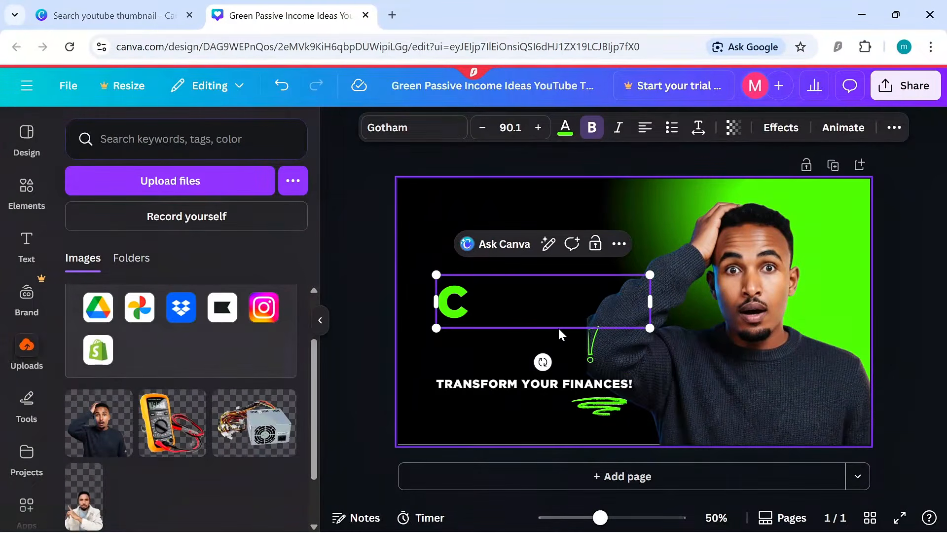
type("ANVA")
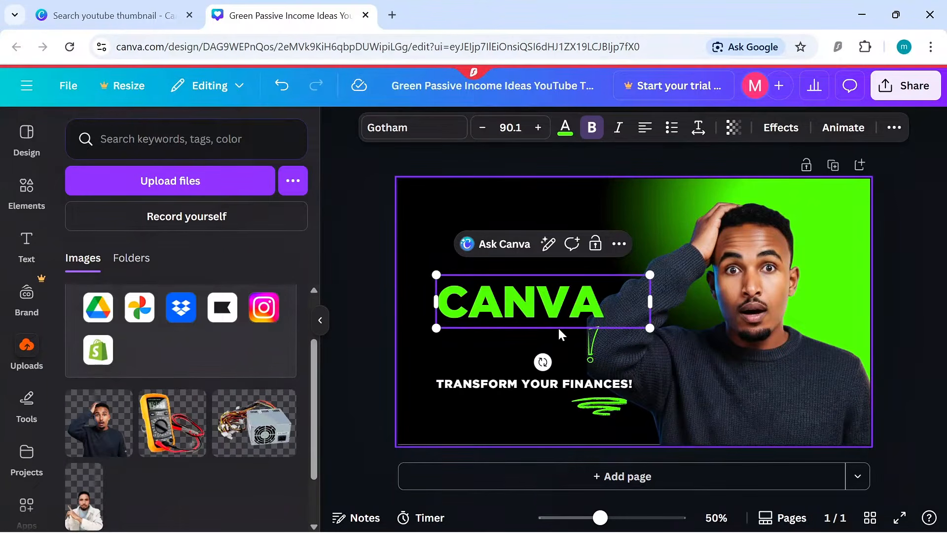
key("Return")
type("MAD")
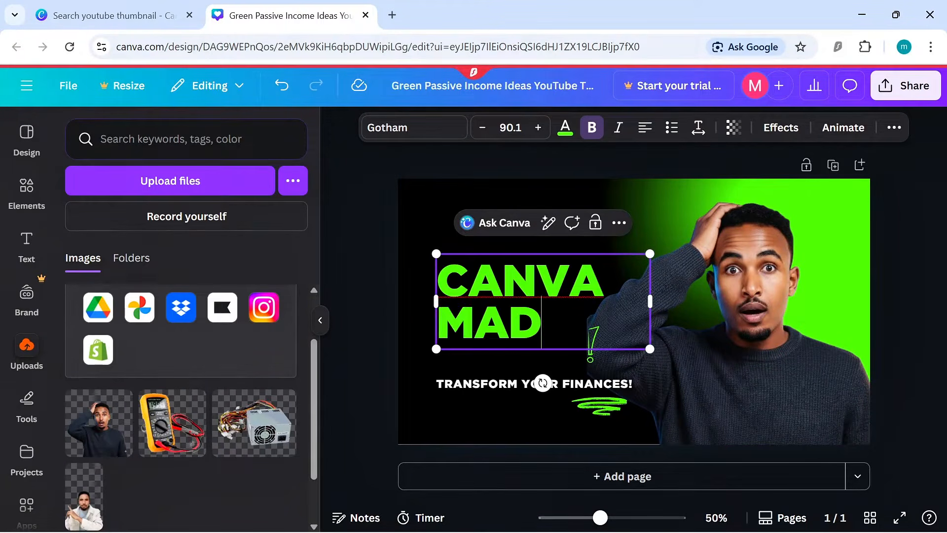
type("E EASY")
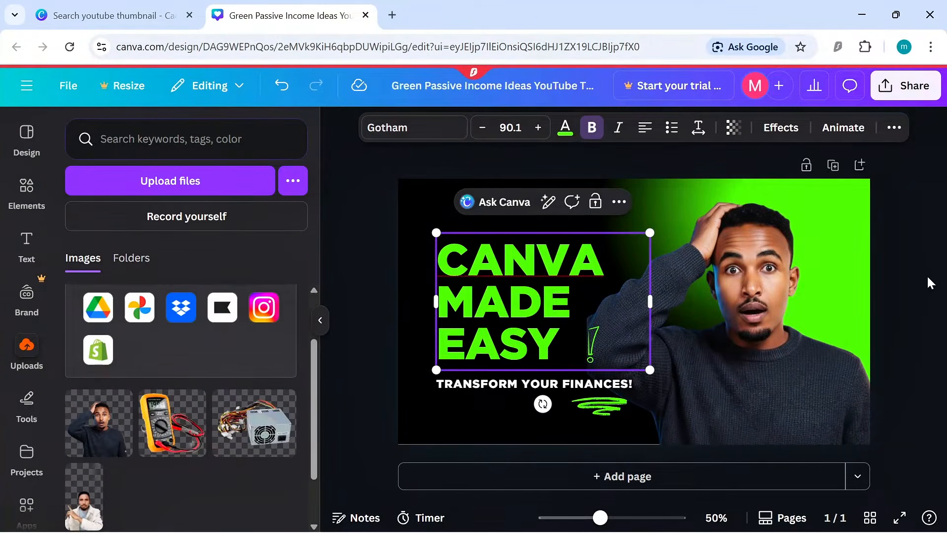
left_click(904, 270)
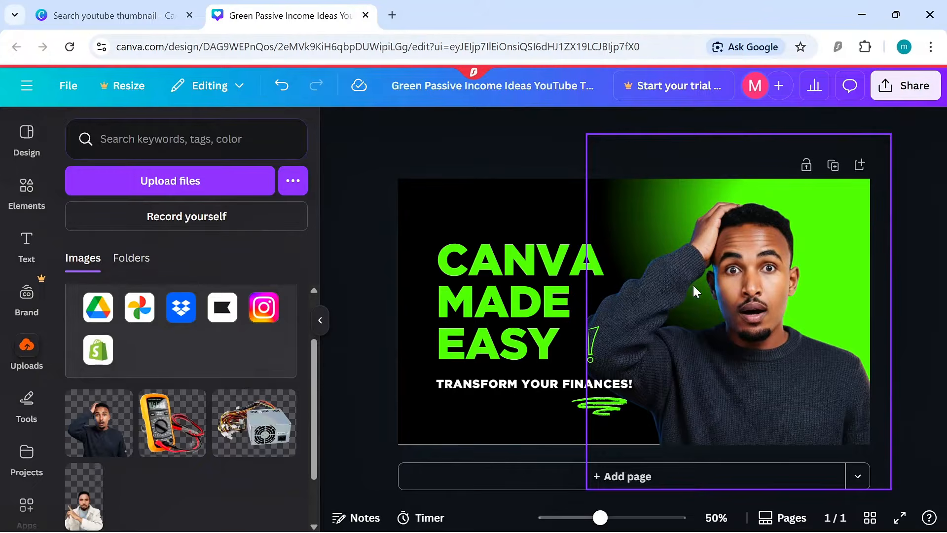
- Try centre and right alignment on the "CANVA MADE EASY" headline and return it to left alignment
left_click(552, 303)
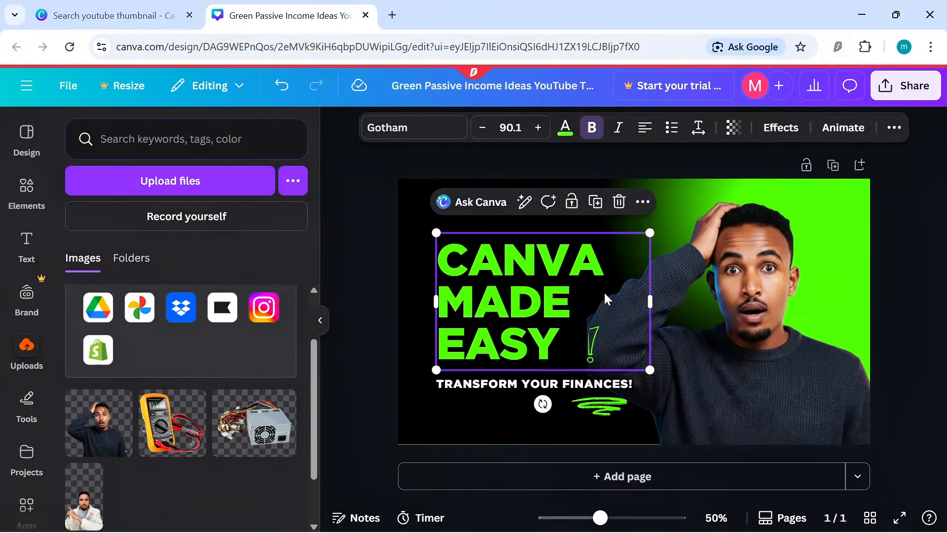
left_click(927, 311)
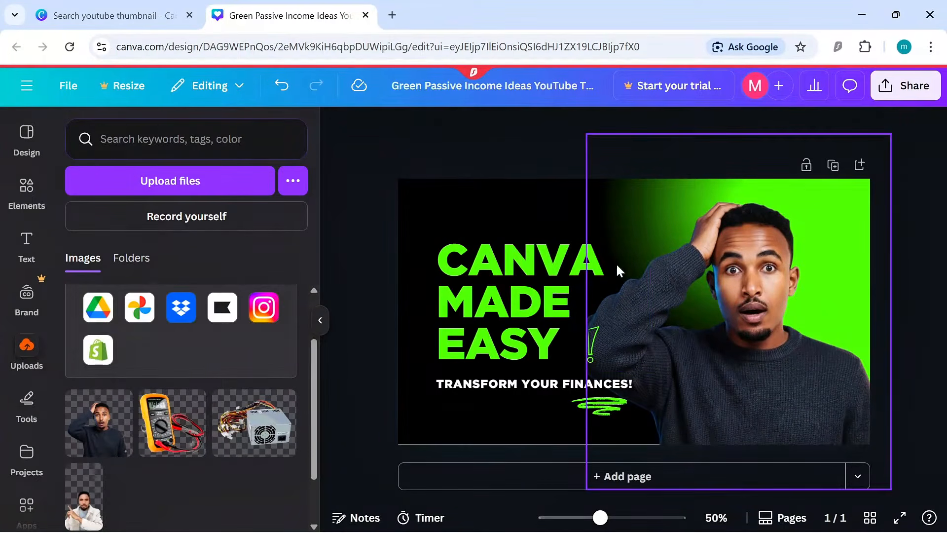
left_click(497, 296)
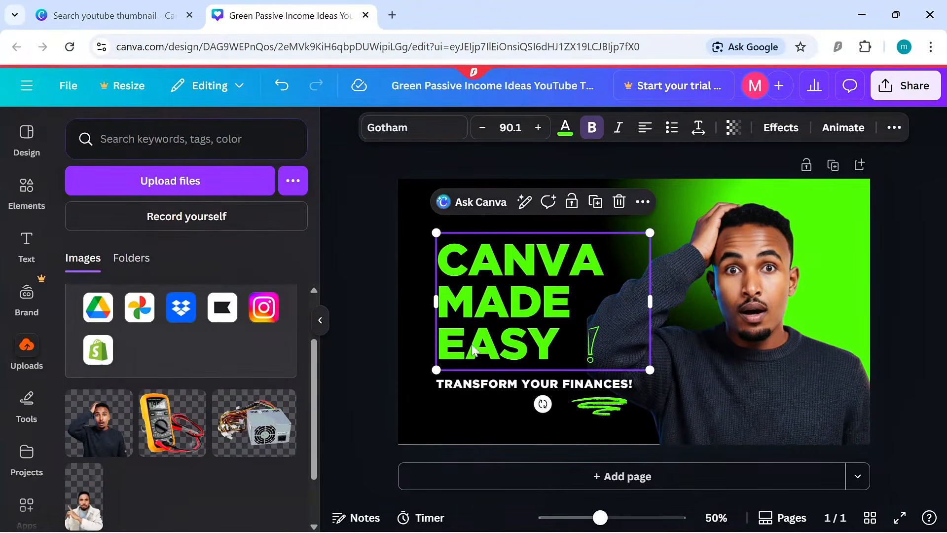
left_click(935, 294)
left_click(524, 313)
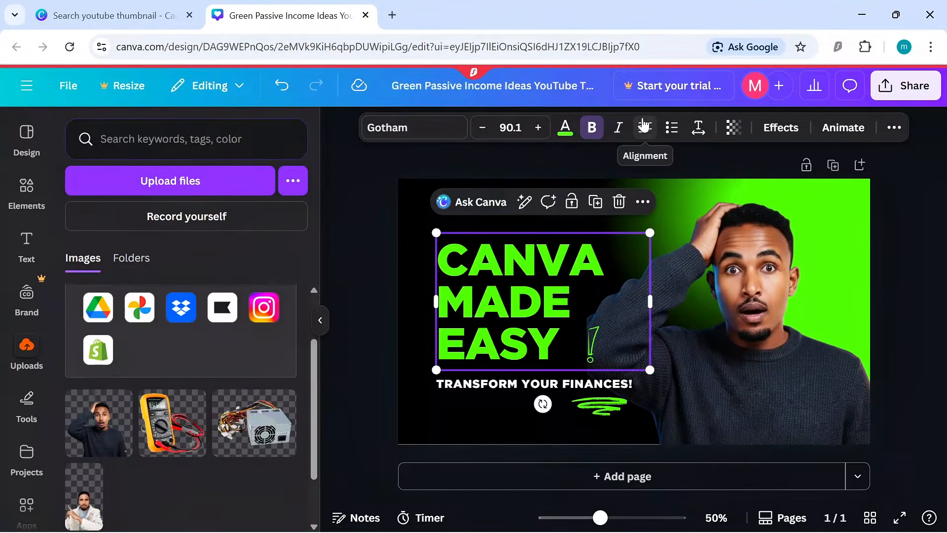
left_click(644, 127)
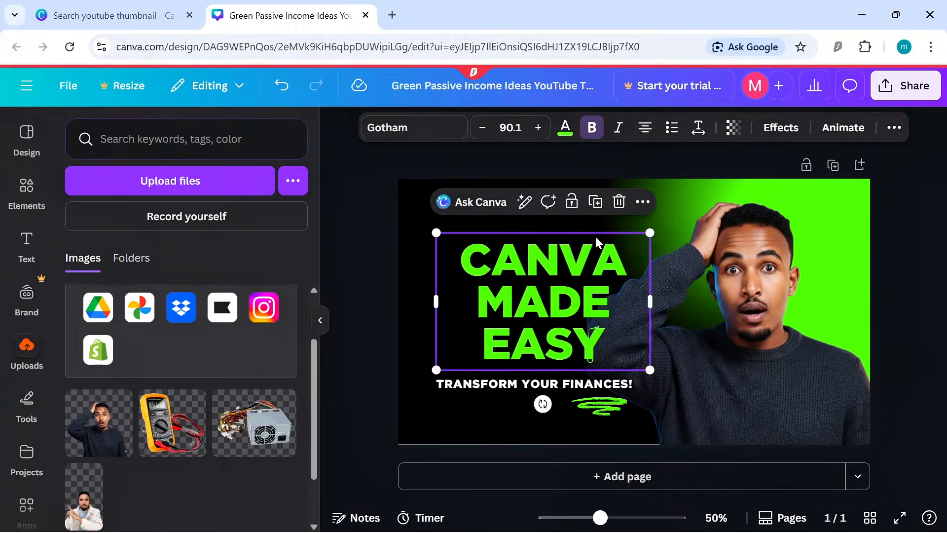
left_click(644, 128)
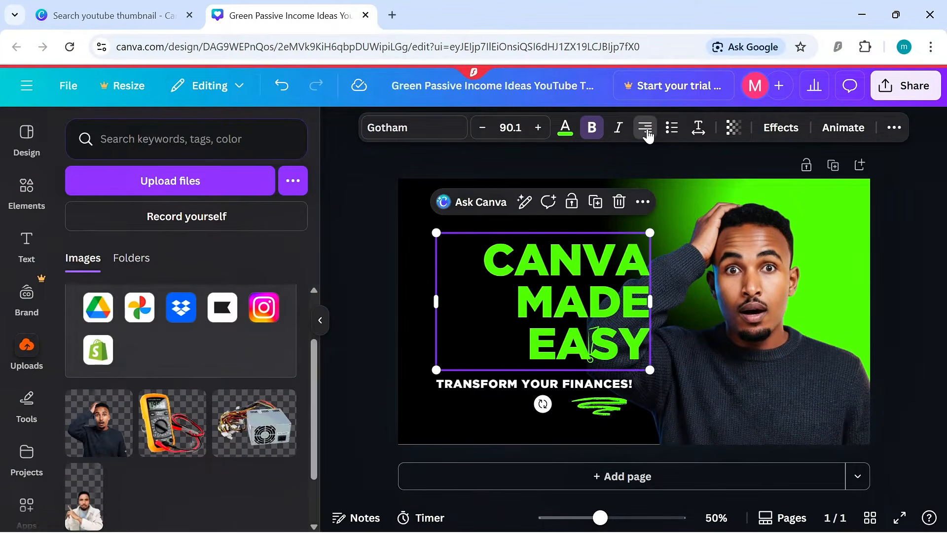
left_click(645, 129)
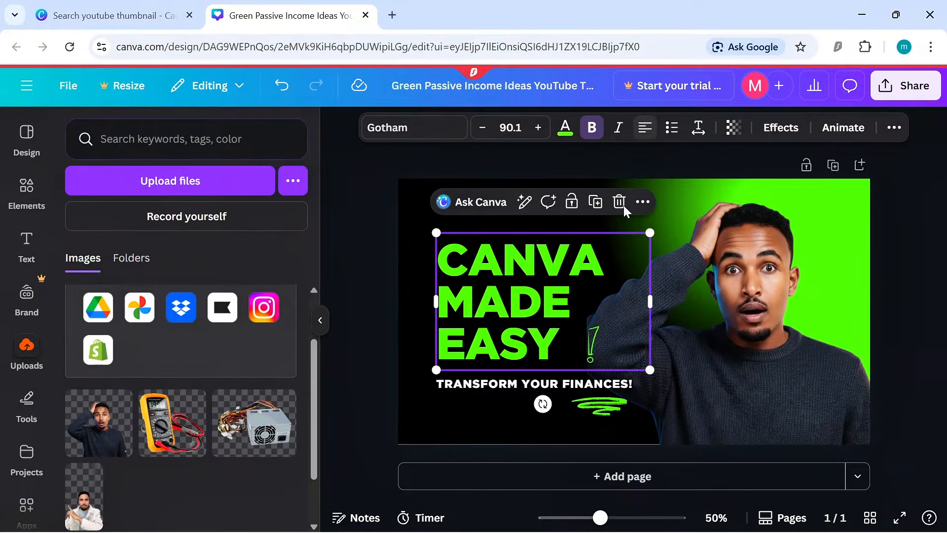
- Centre-align the "CANVA MADE EASY" headline and delete the green hand-drawn exclamation mark
left_click(595, 343)
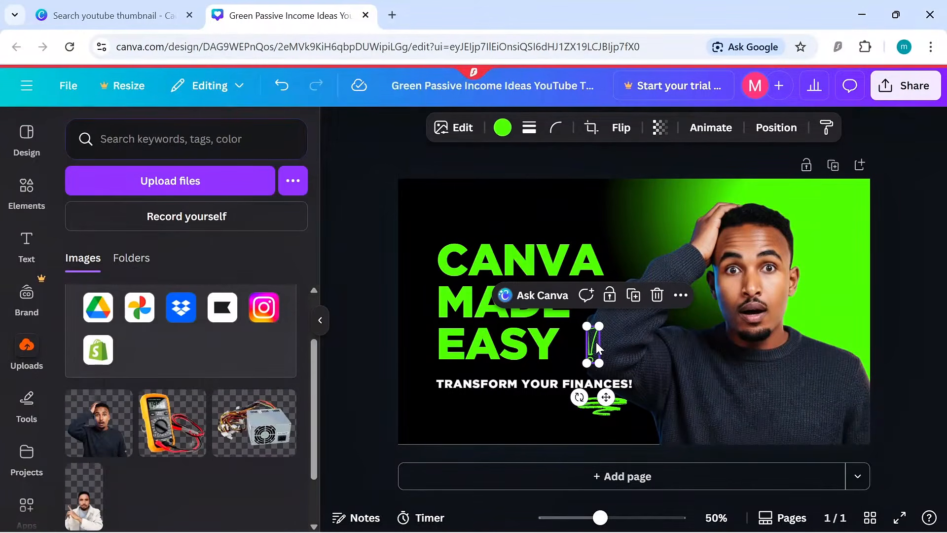
left_click_drag(594, 341, 680, 342)
left_click(529, 287)
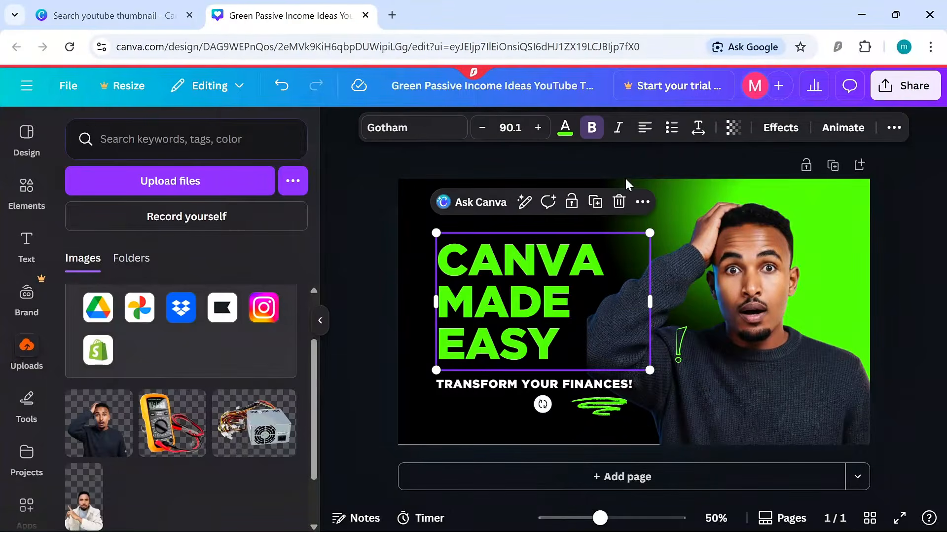
left_click(645, 128)
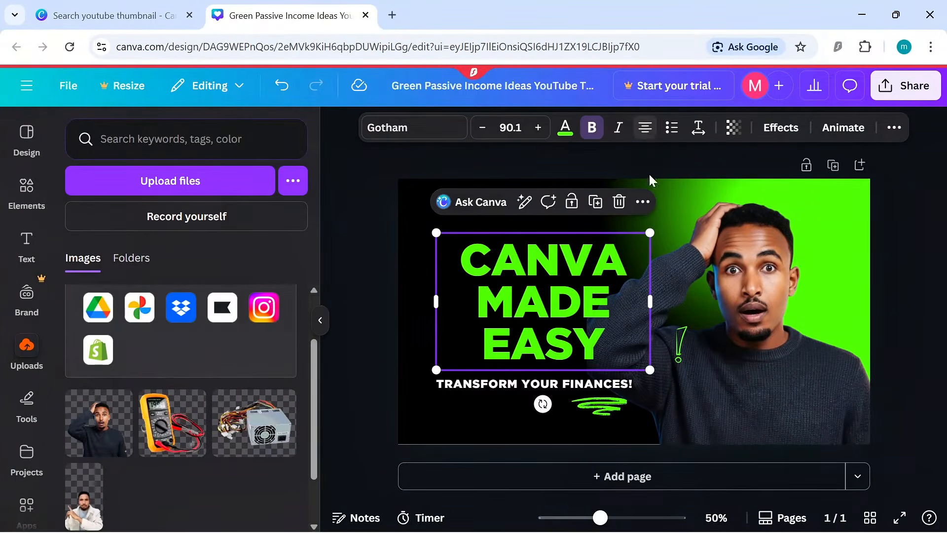
left_click(680, 340)
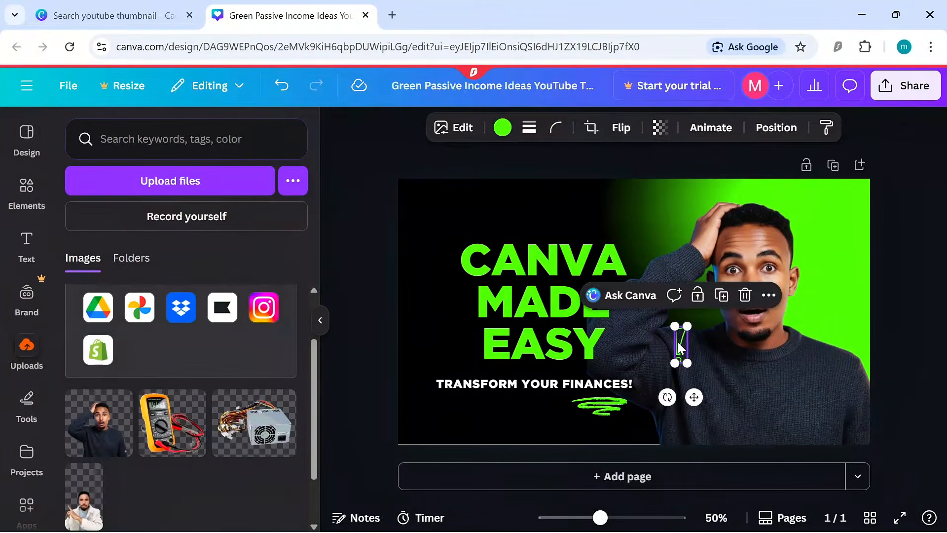
key("Delete")
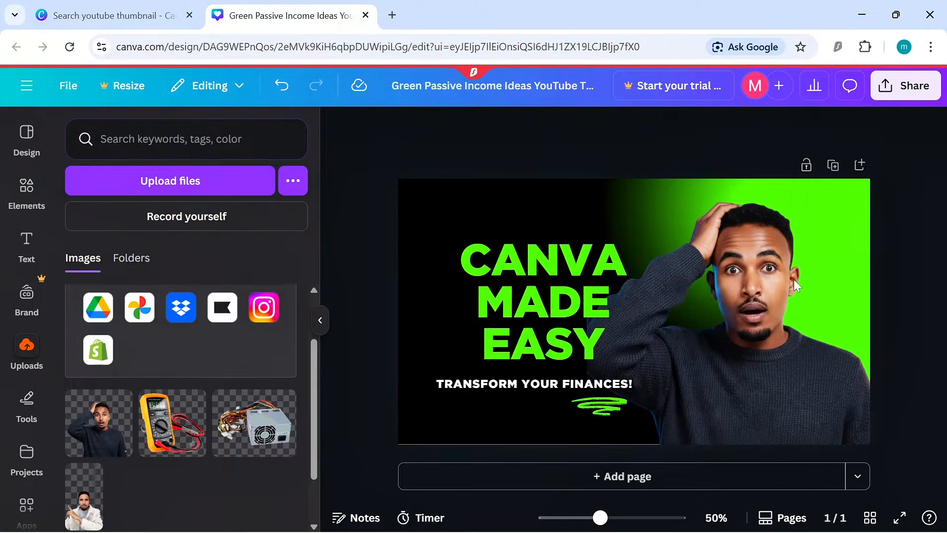
- Enlarge the "CANVA MADE EASY" headline and move it up and to the left within the black area
left_click(531, 305)
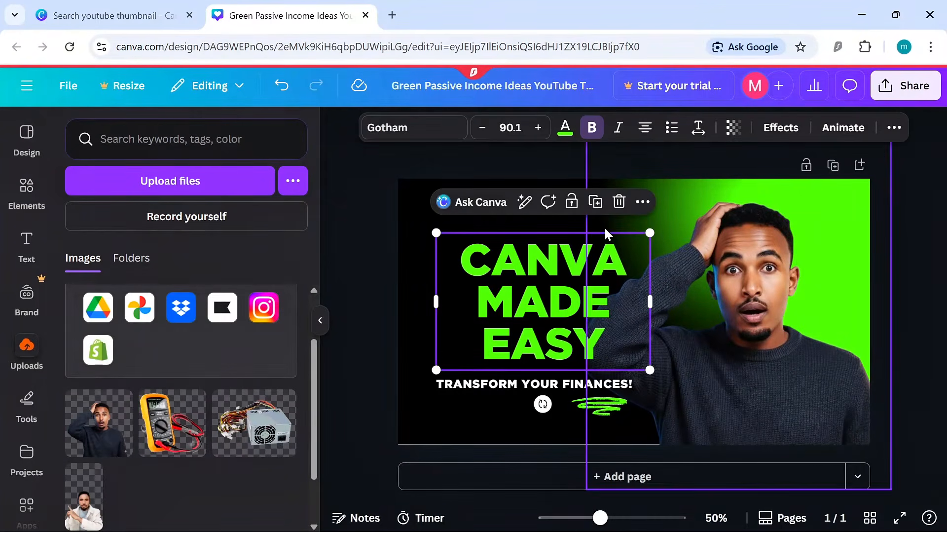
left_click_drag(649, 233, 676, 198)
left_click_drag(582, 306, 542, 293)
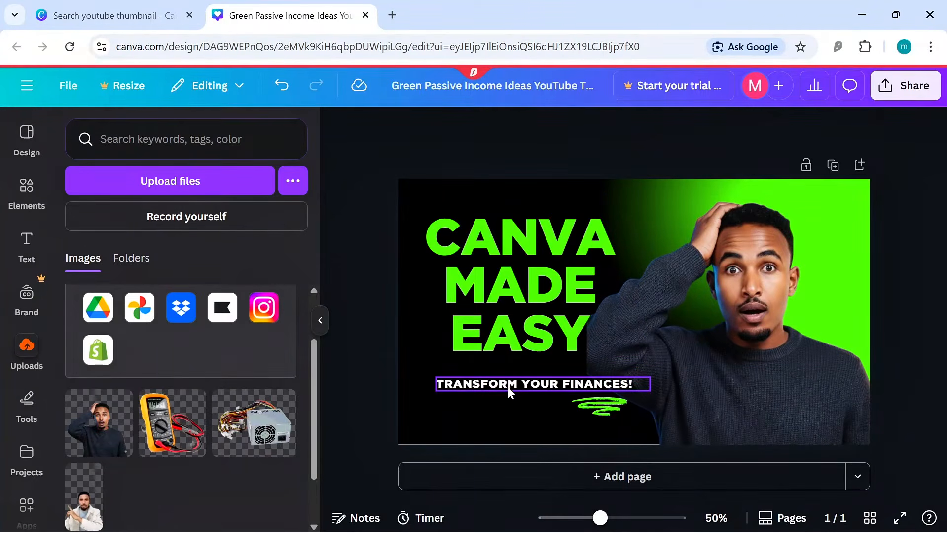
- Delete the "TRANSFORM YOUR FINANCES!" tagline and the green scribble beneath it
left_click(510, 384)
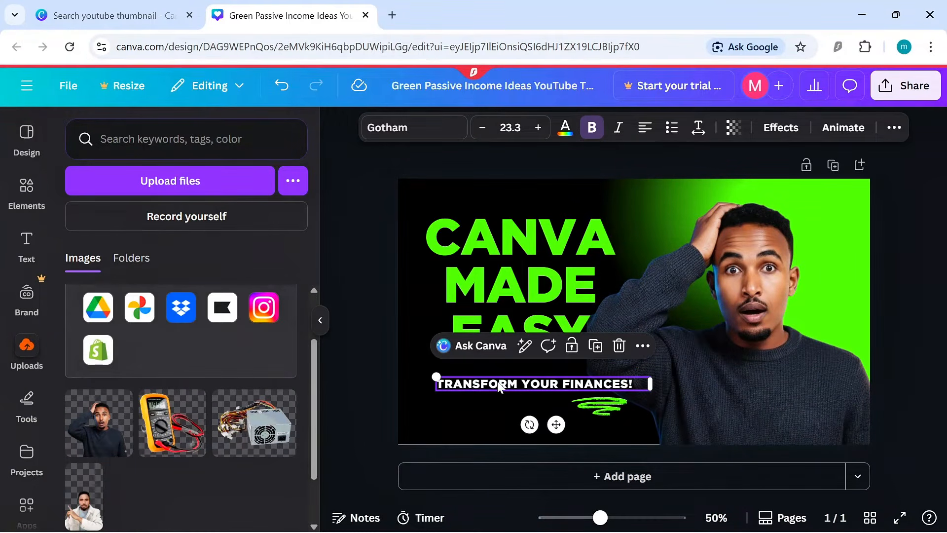
key("Delete")
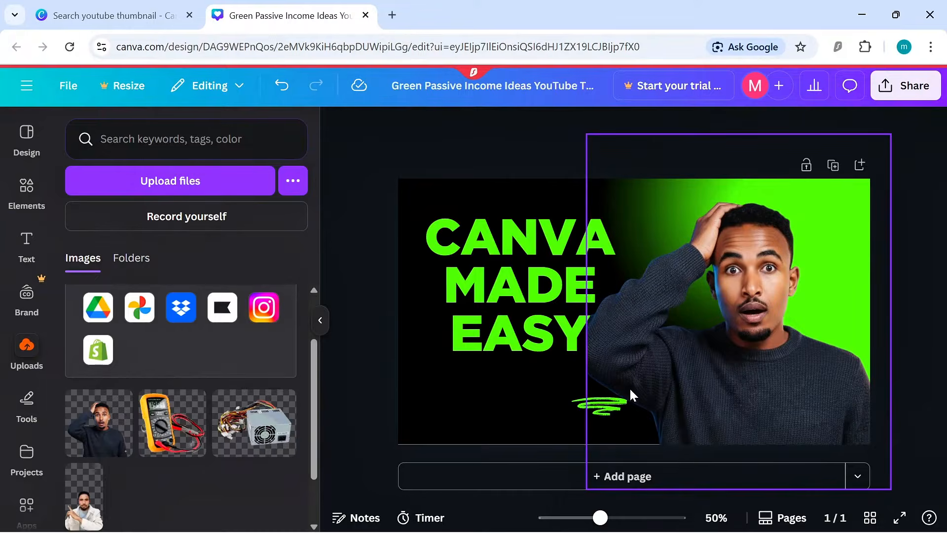
left_click(598, 406)
mouse_move(608, 408)
left_mouse_down()
mouse_move(539, 371)
mouse_move(616, 404)
left_mouse_up()
key("Delete")
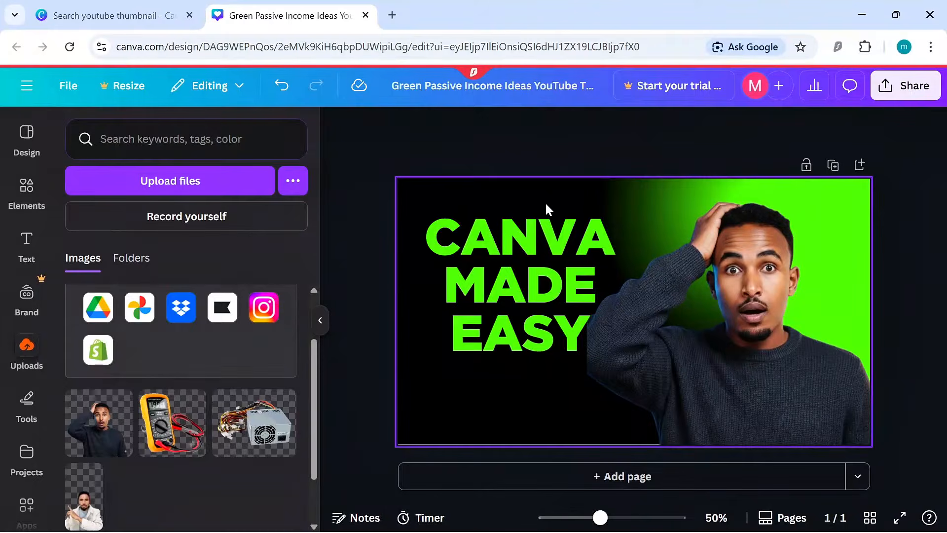
- Recolour the whole "CANVA MADE EASY" headline, trying bright red and a lighter orange before settling on dark orange
left_click(496, 296)
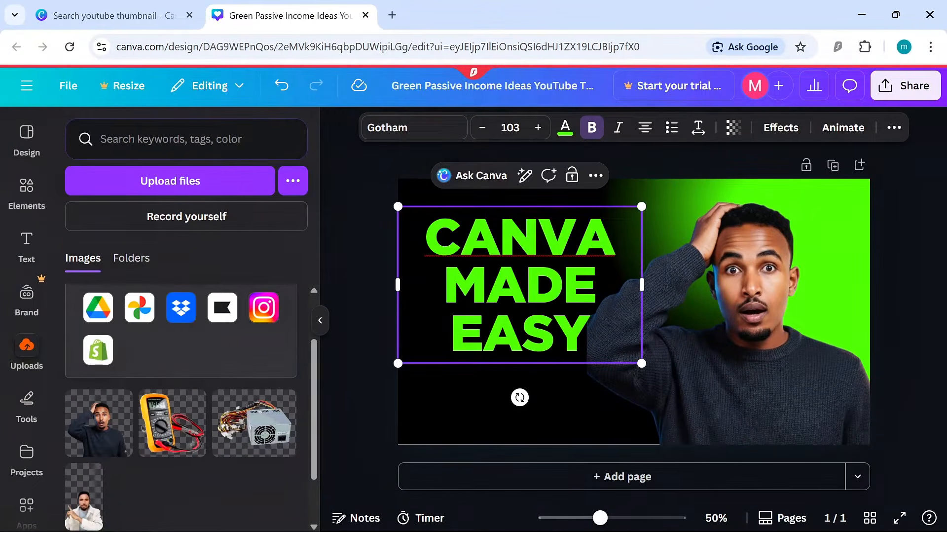
left_click(920, 244)
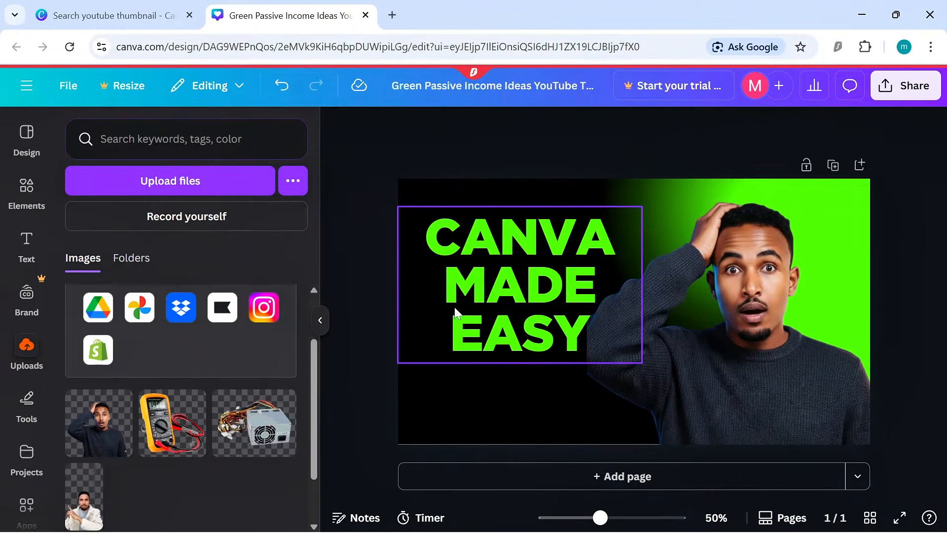
left_click(509, 286)
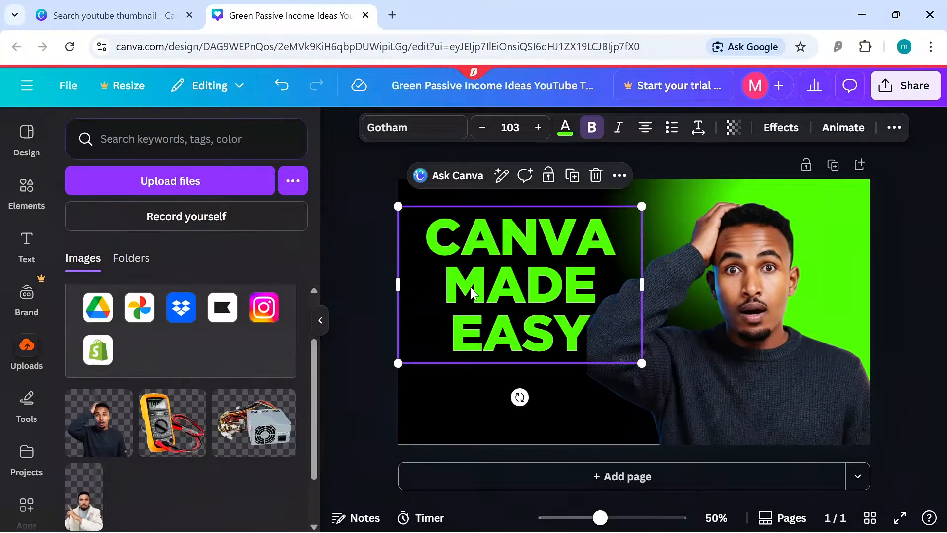
left_click(566, 129)
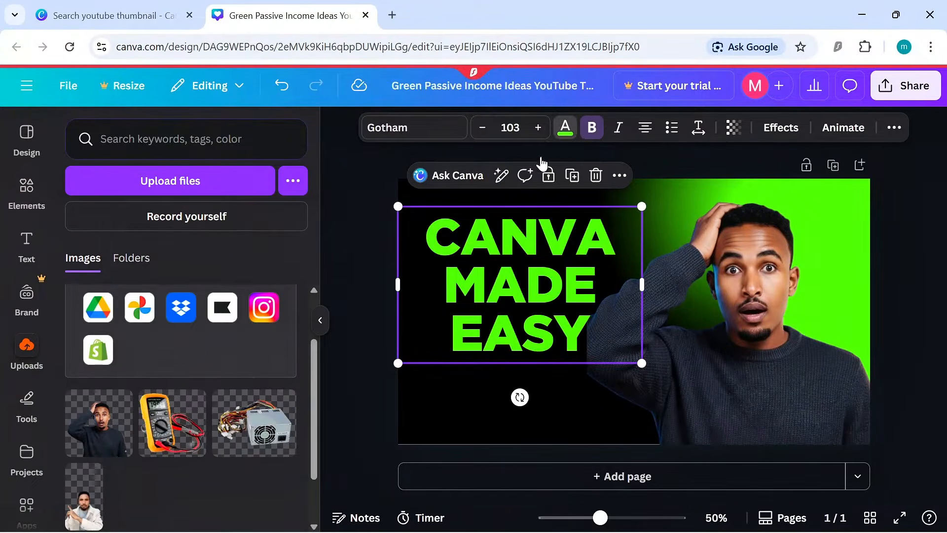
double_click(473, 245)
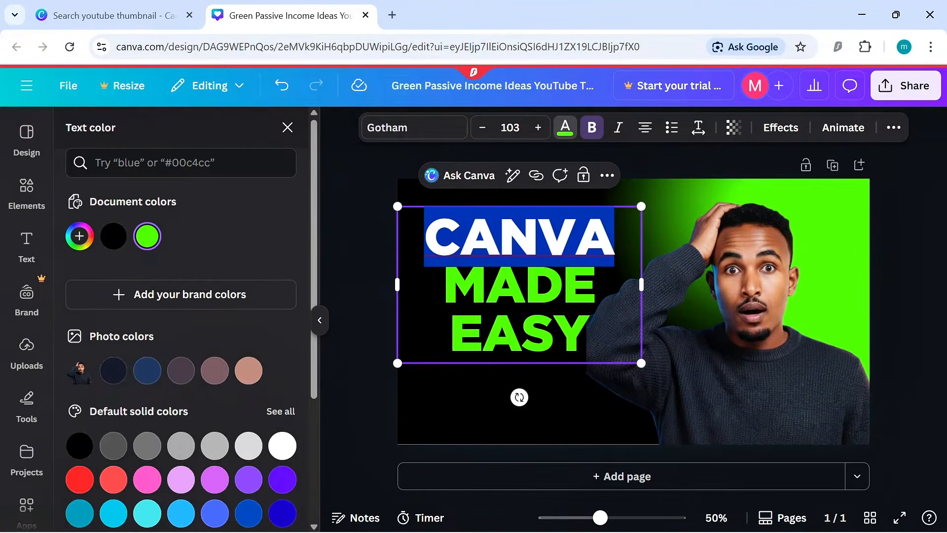
left_click_drag(426, 231, 589, 340)
scroll(222, 424, "down", 4)
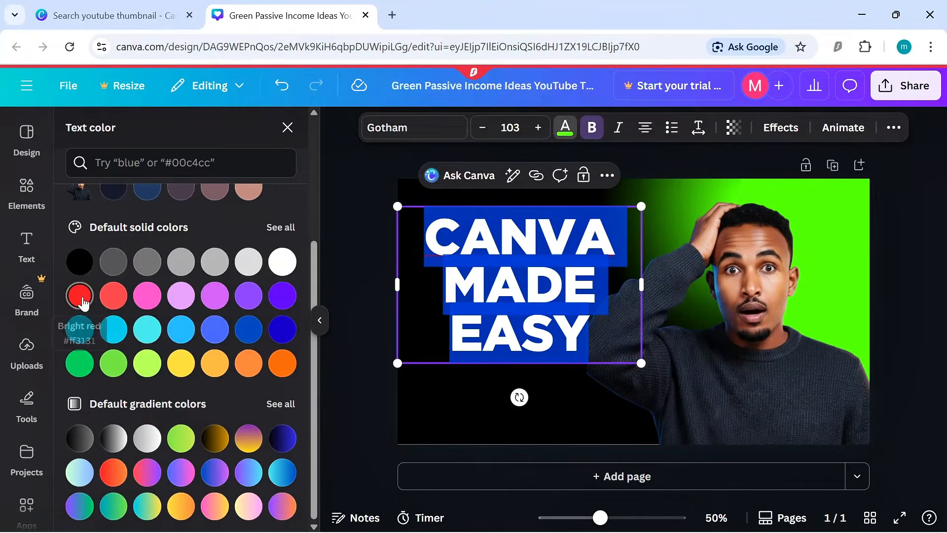
left_click(147, 329)
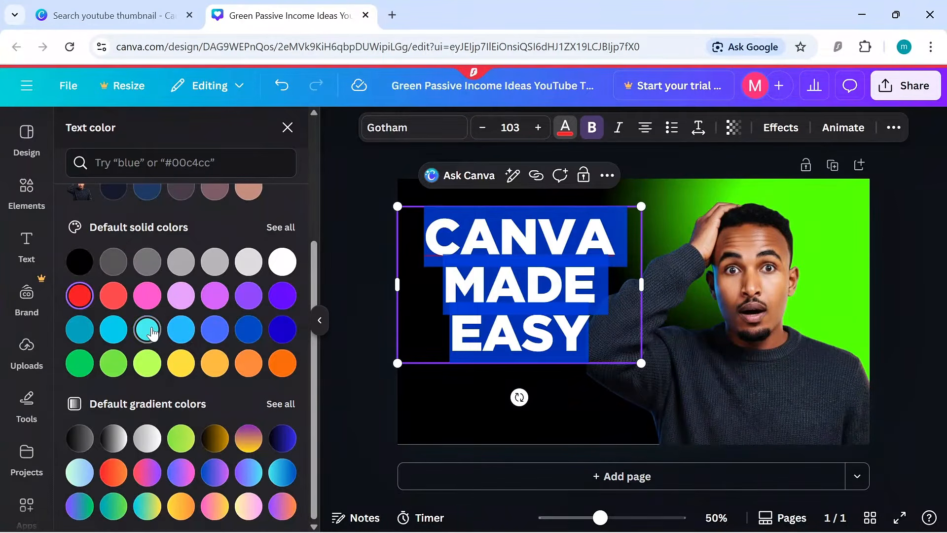
left_click(282, 362)
left_click(245, 364)
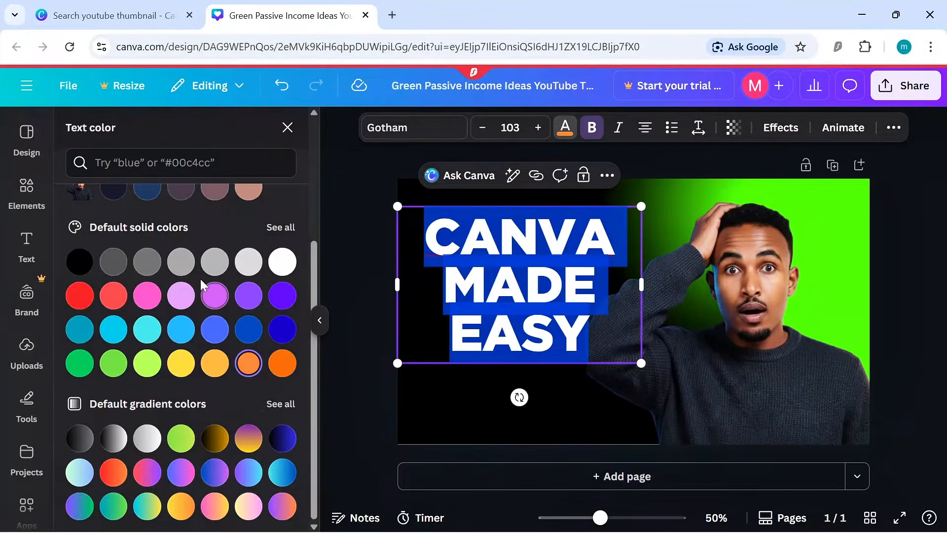
left_click(286, 369)
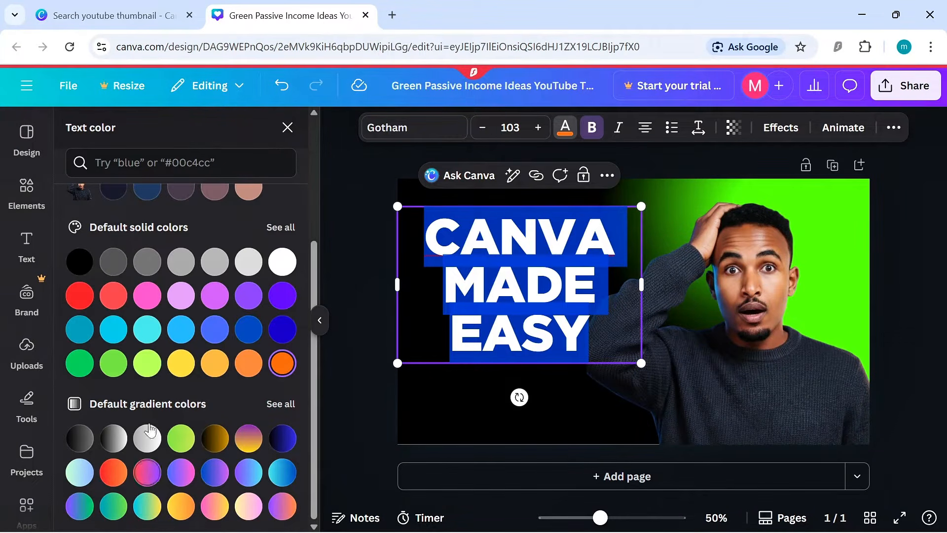
key("Escape")
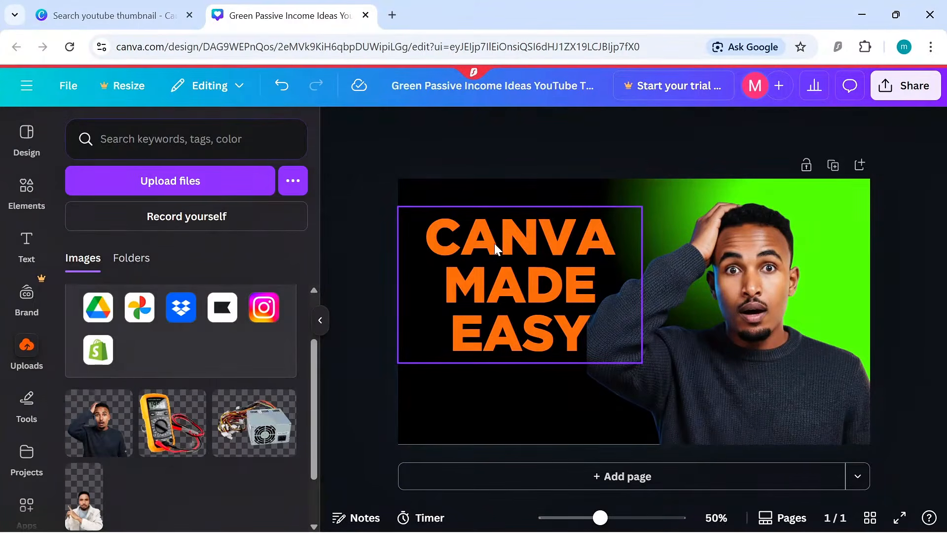
- Try blue, mint and purple gradients and solid light blue on the "CANVA MADE EASY" headline and return it to dark orange
left_click(492, 242)
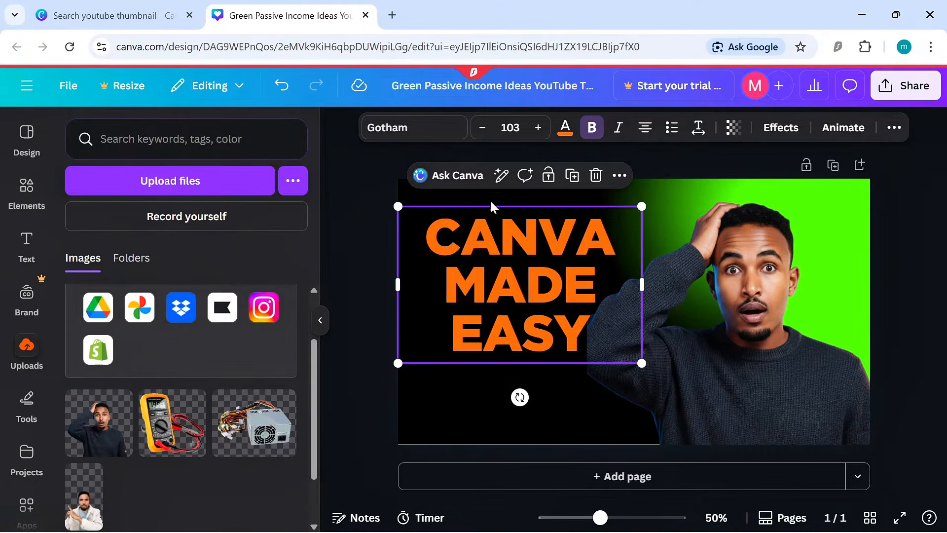
left_click(565, 128)
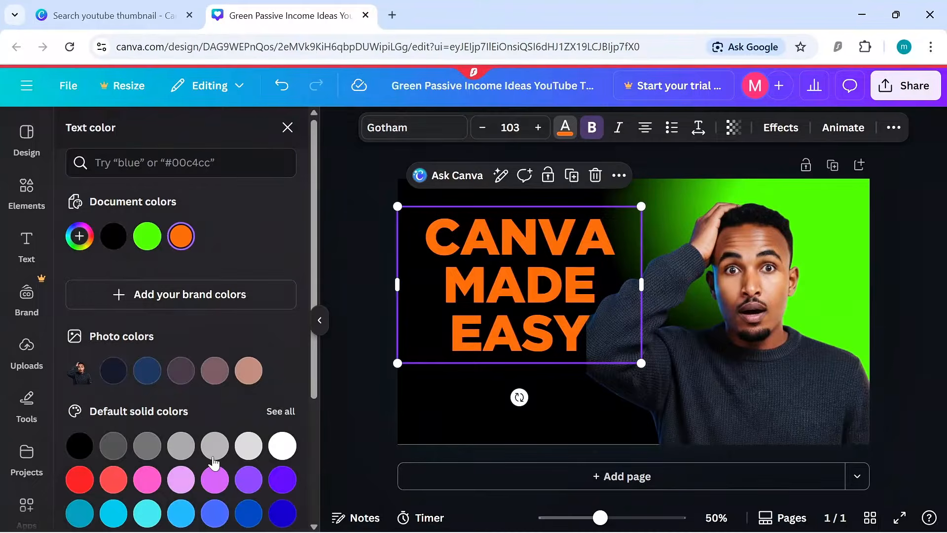
scroll(213, 439, "down", 4)
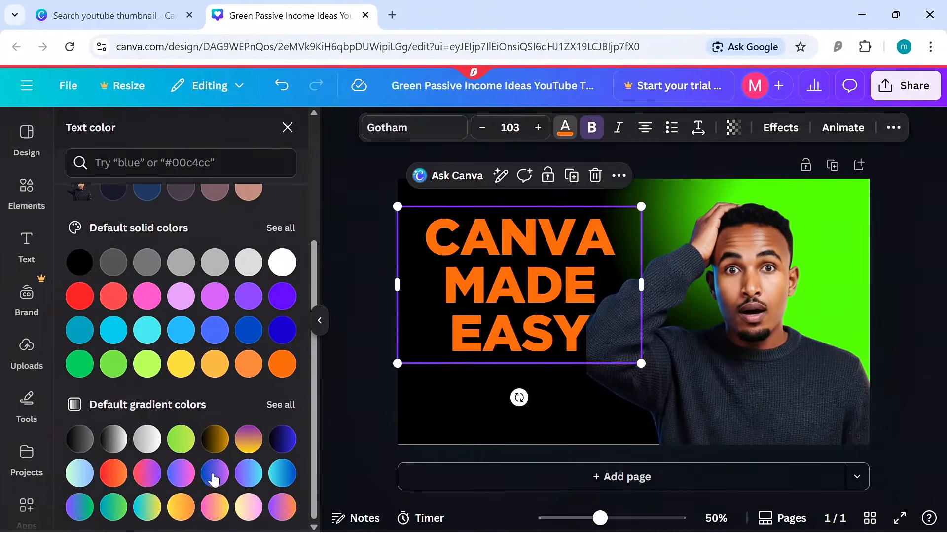
left_click(281, 473)
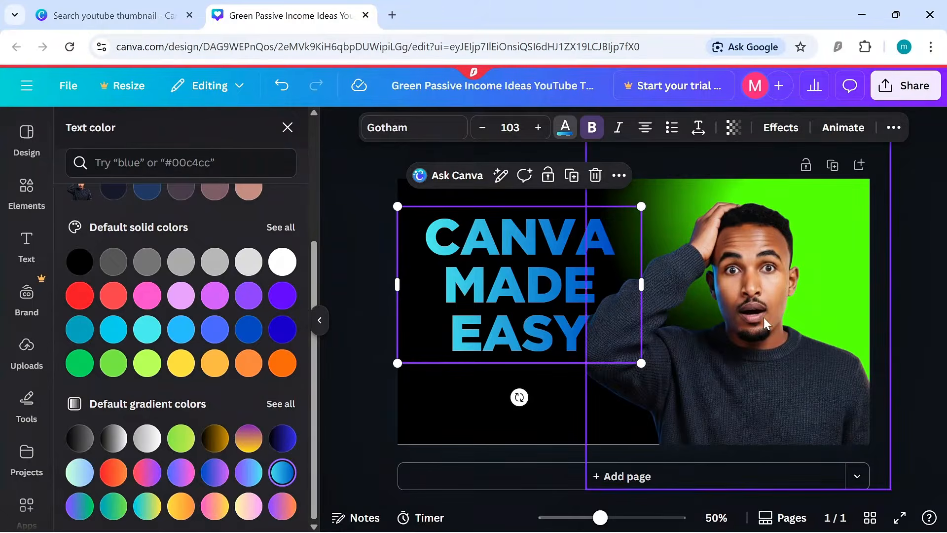
left_click(79, 471)
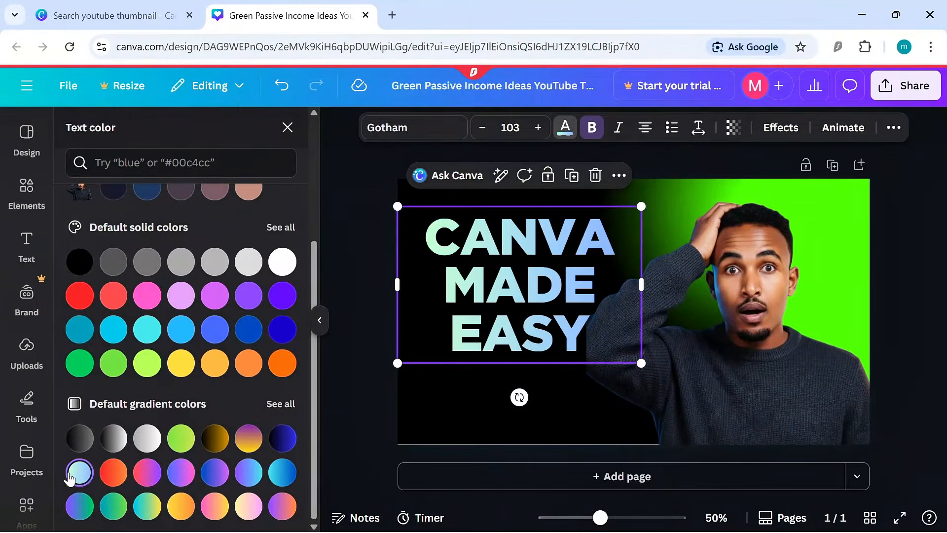
left_click(248, 472)
left_click(208, 477)
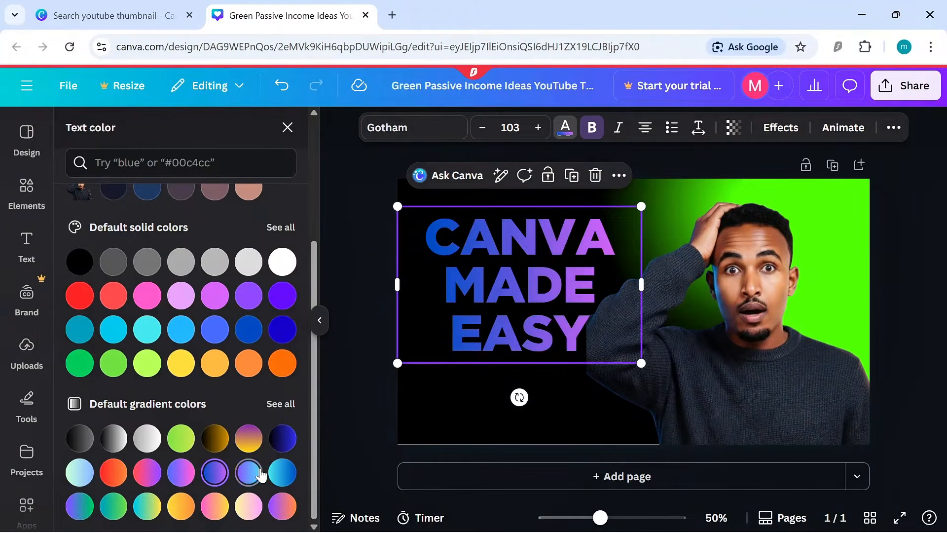
left_click(282, 472)
left_click(184, 335)
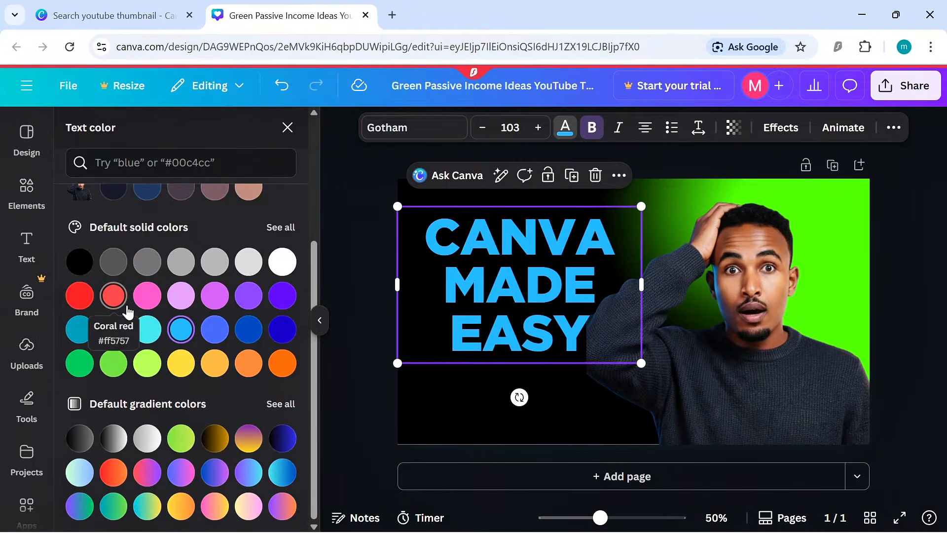
left_click(282, 362)
- Try the League Spartan font on the "CANVA MADE EASY" headline and undo the font change
left_click(508, 289)
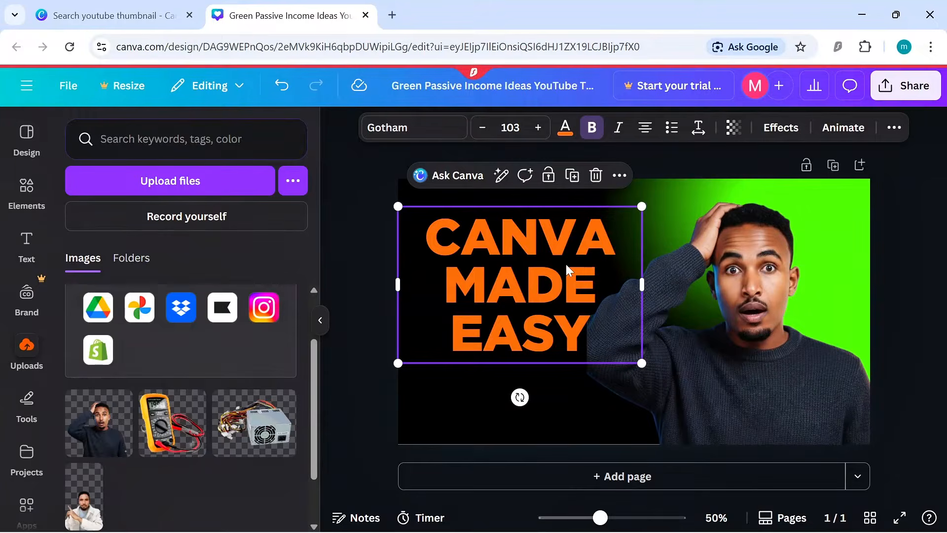
left_click(544, 280)
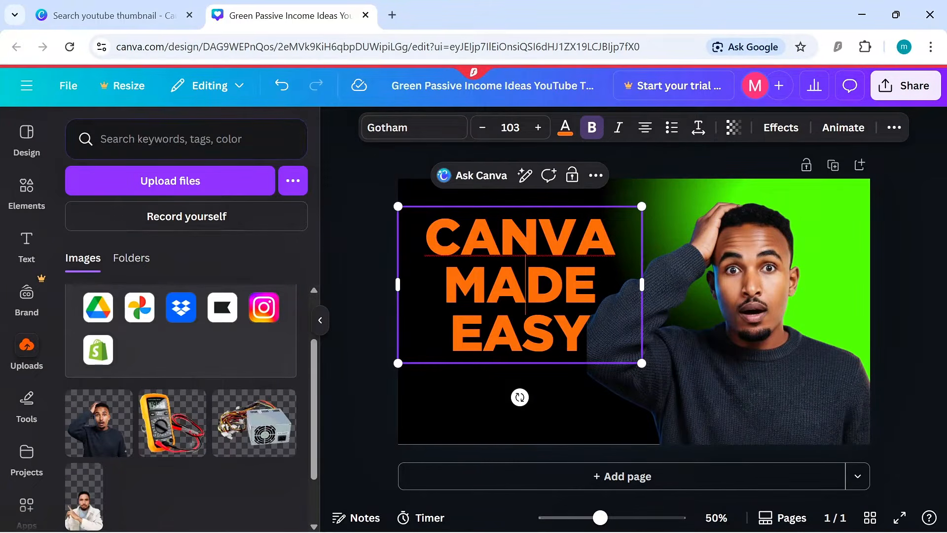
left_click(401, 130)
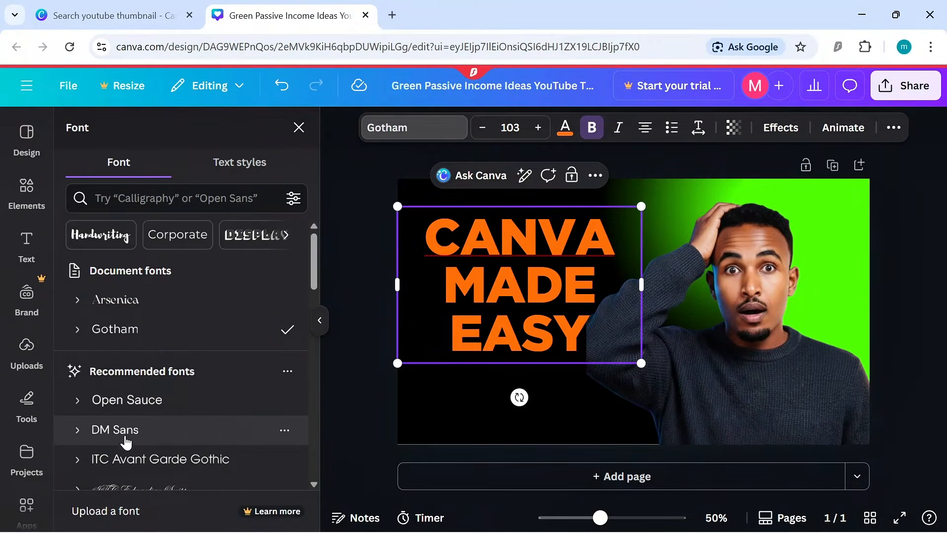
scroll(126, 443, "down", 5)
scroll(134, 449, "down", 3)
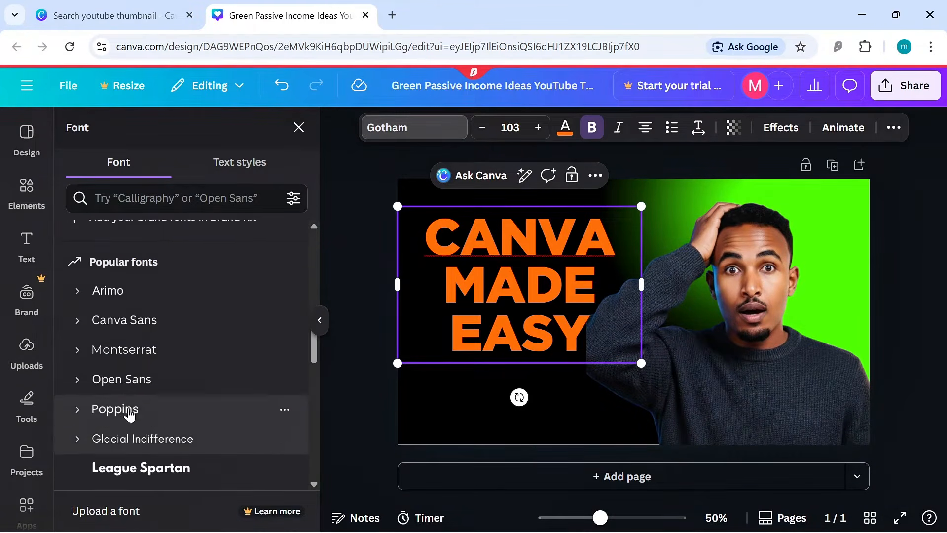
scroll(138, 394, "down", 3)
left_click(158, 321)
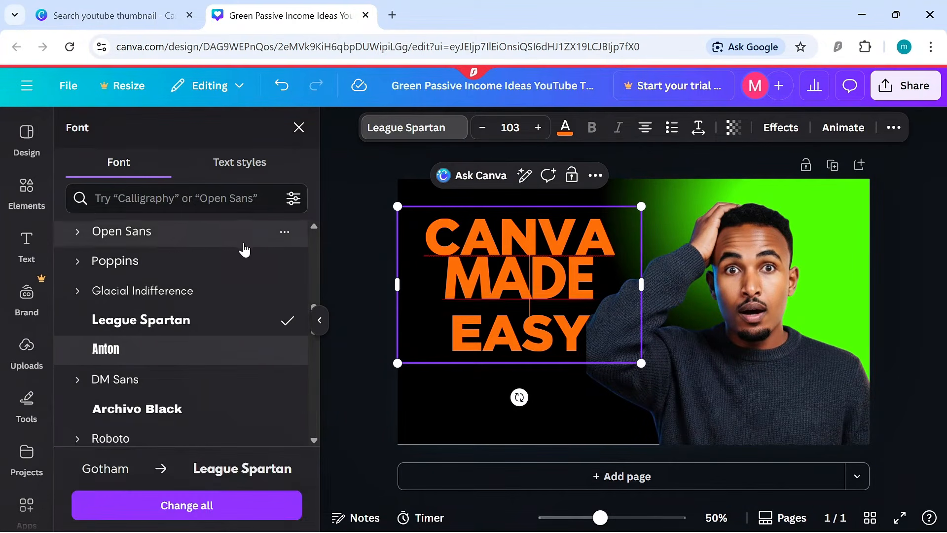
key("ctrl+z")
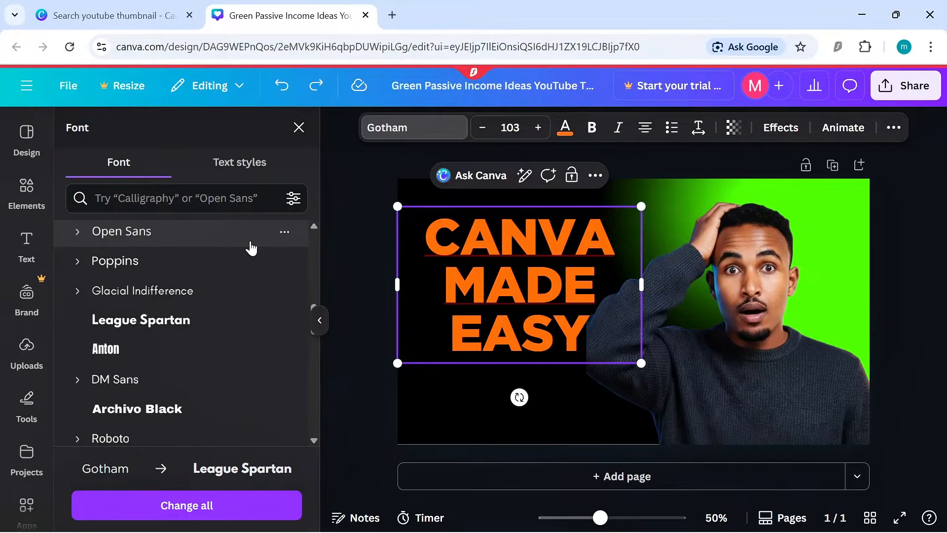
key("Escape")
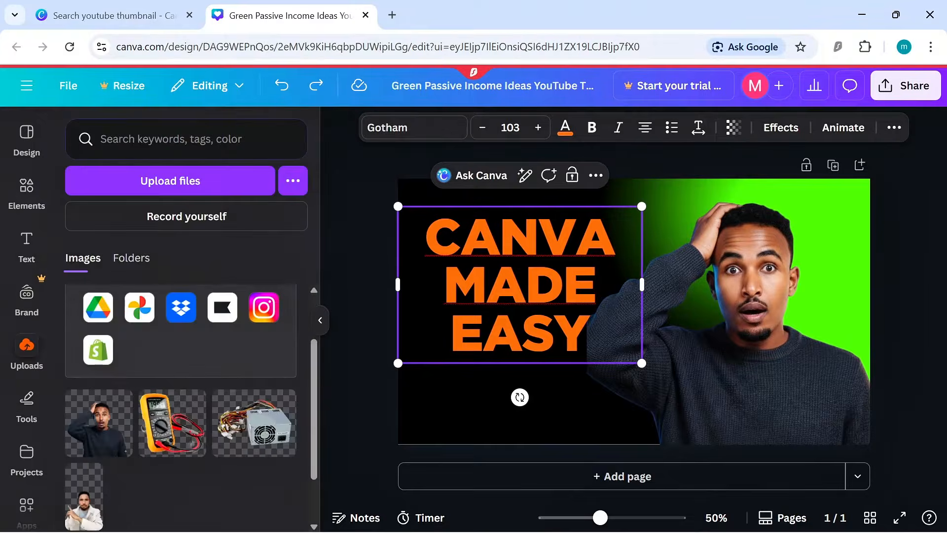
left_click(925, 272)
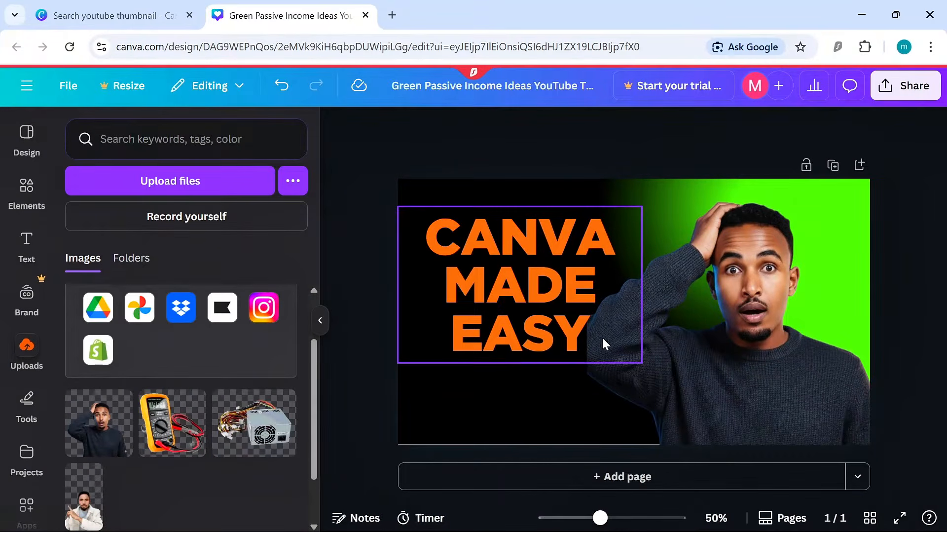
- Move the photo of the man to the left, partly off the green background panel
left_click(838, 230)
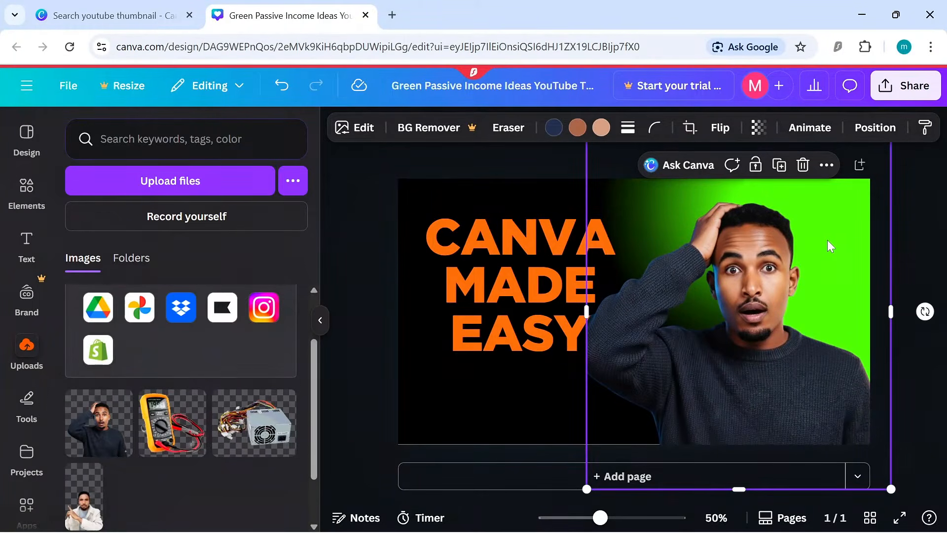
left_click(886, 253)
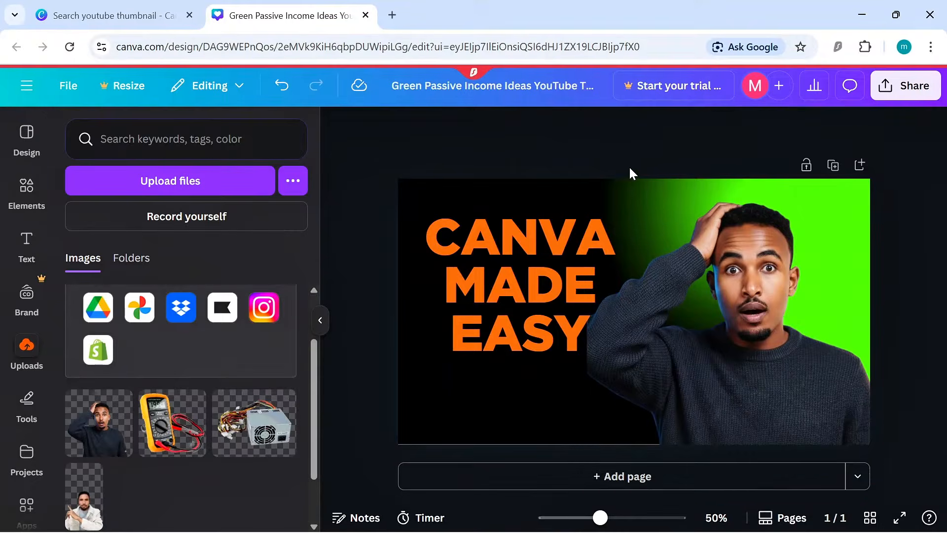
left_click(741, 269)
left_click_drag(755, 292, 701, 292)
- Change the green rectangle at the right edge of the thumbnail to light blue (#38b6ff)
left_click(858, 271)
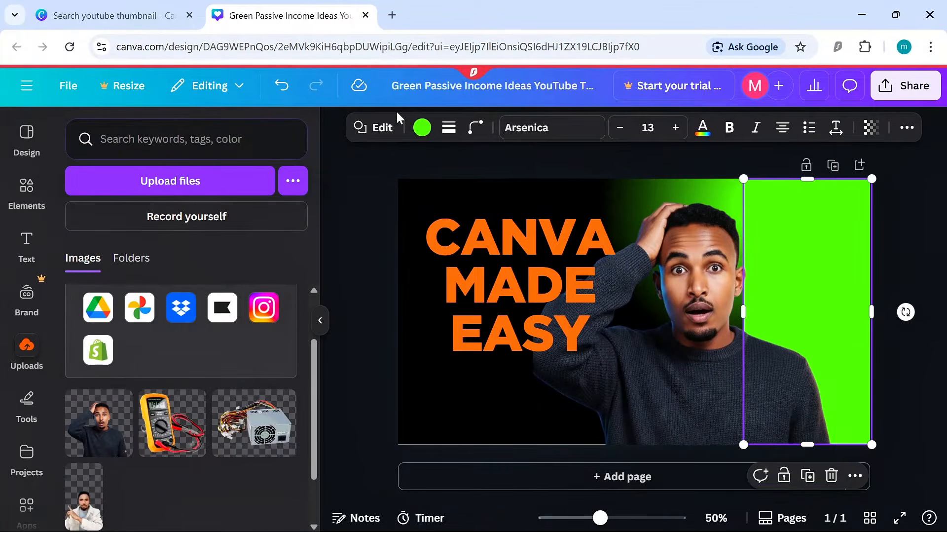
left_click(422, 129)
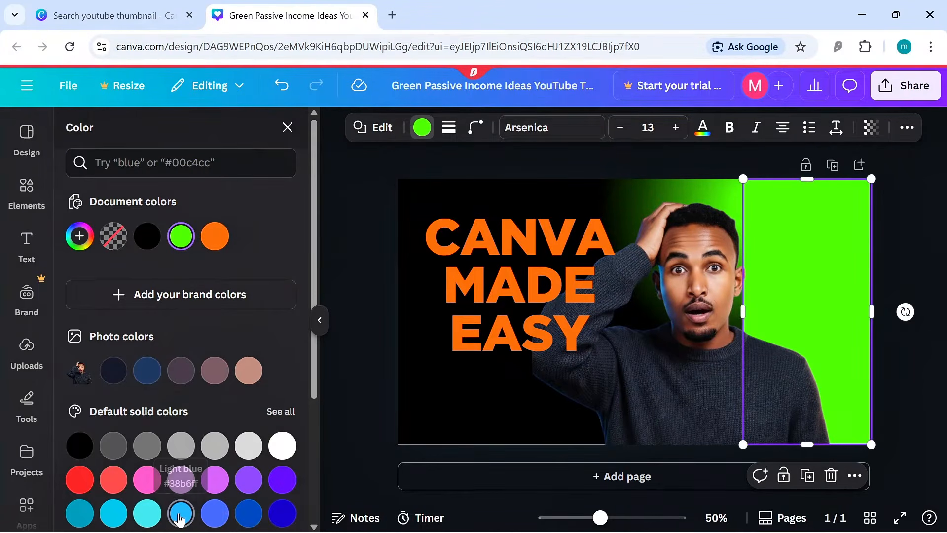
left_click(180, 513)
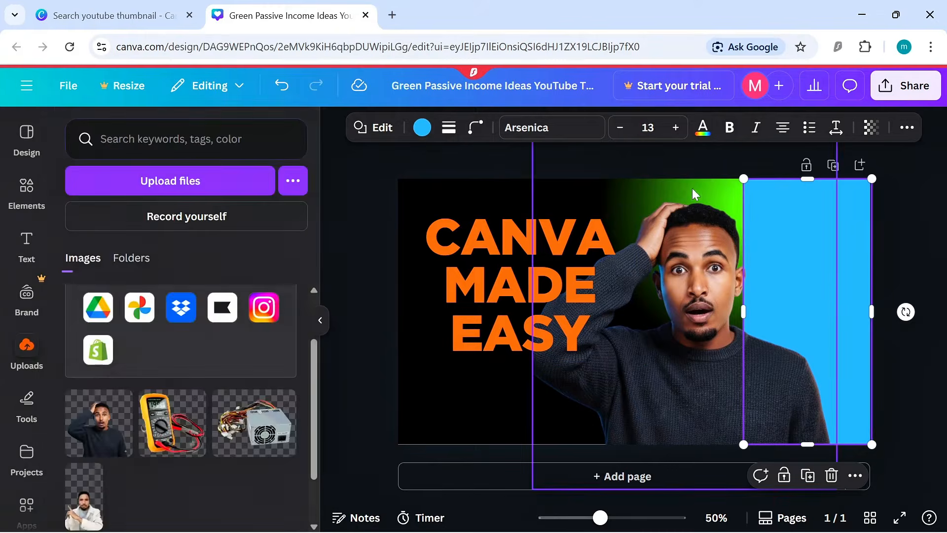
- Recolour the green gradient behind the man to light blue, moving his photo aside for access and back to the blue side
left_click(708, 194)
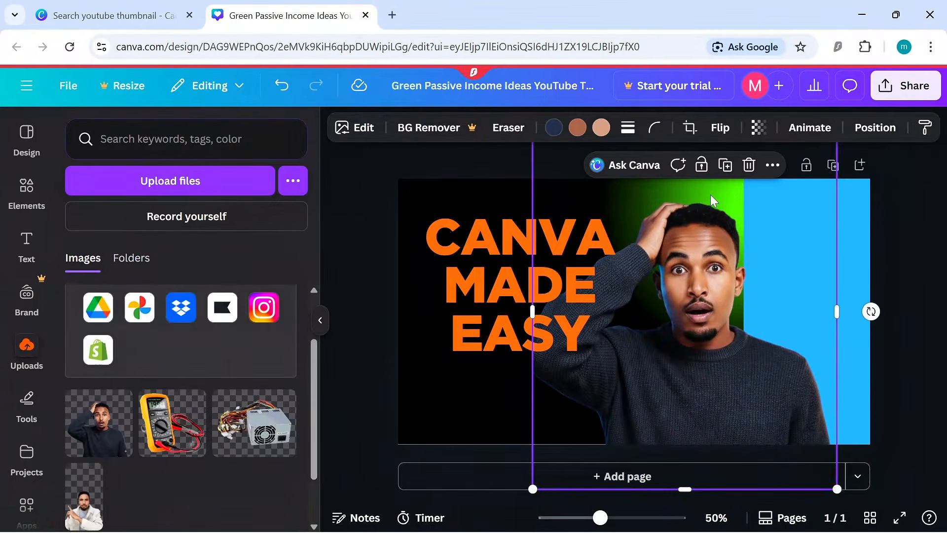
left_click(723, 222)
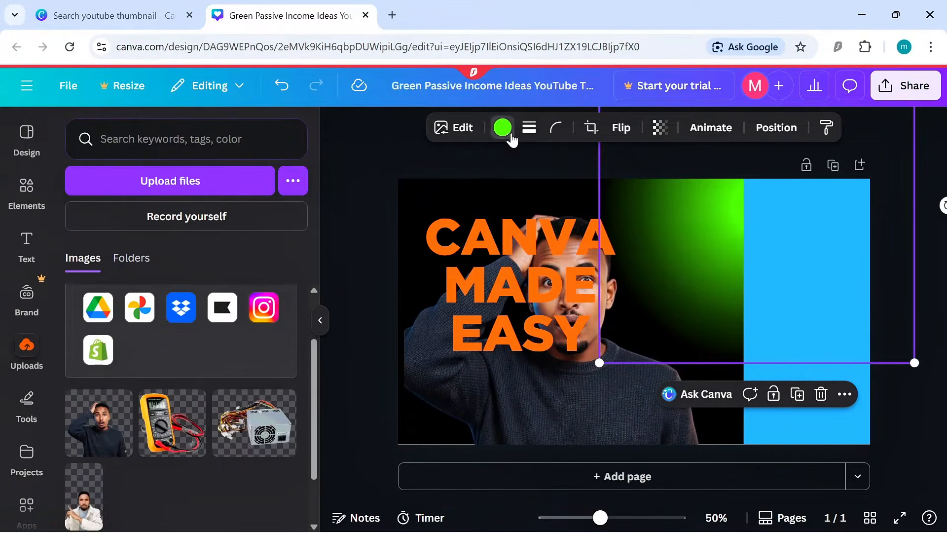
left_click(502, 129)
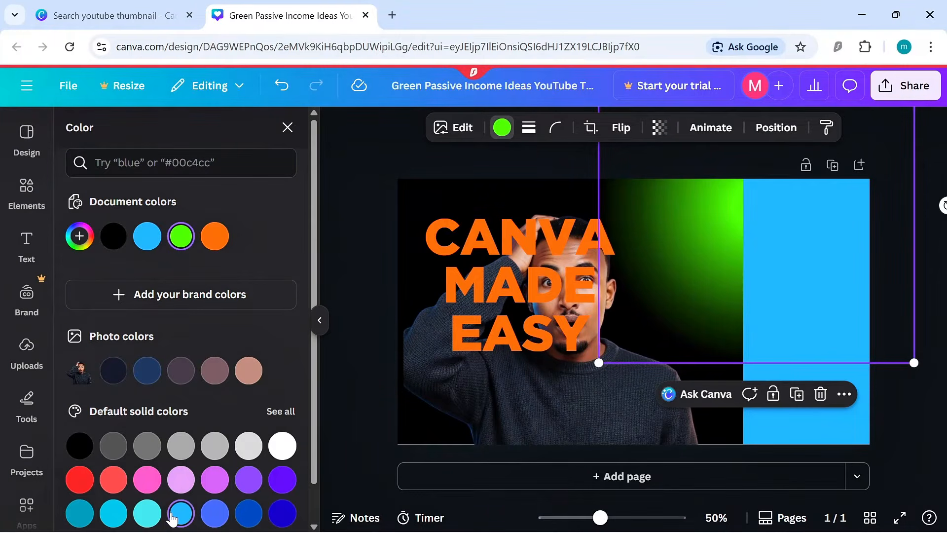
left_click(173, 515)
left_click(608, 392)
left_click_drag(608, 392, 774, 376)
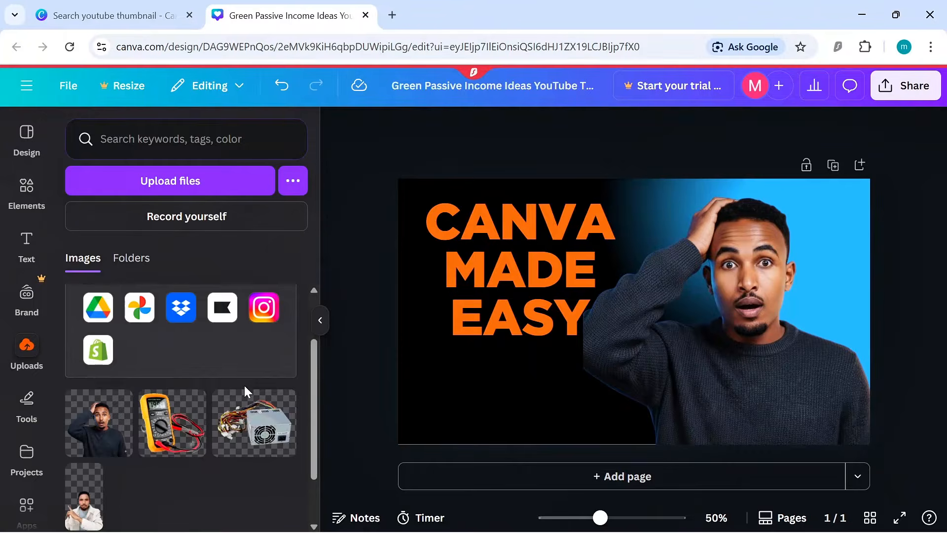
- Search the design elements for "CANVA" and limit the results to photos
scroll(244, 387, "down", 2)
scroll(246, 389, "up", 3)
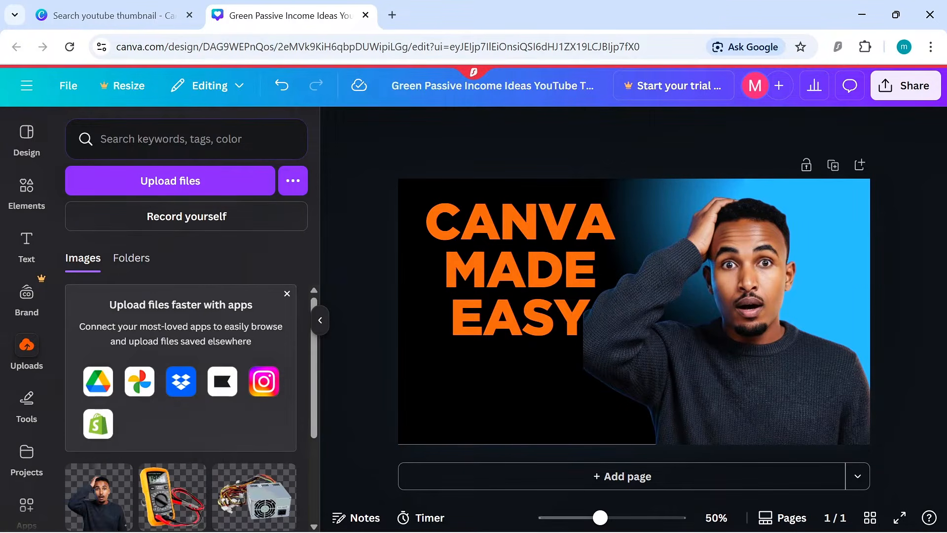
left_click(123, 140)
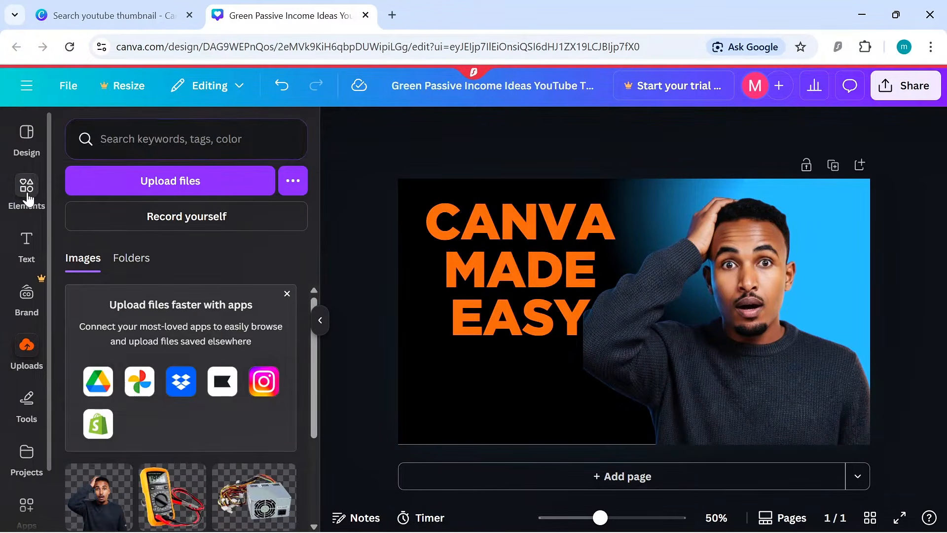
left_click(28, 188)
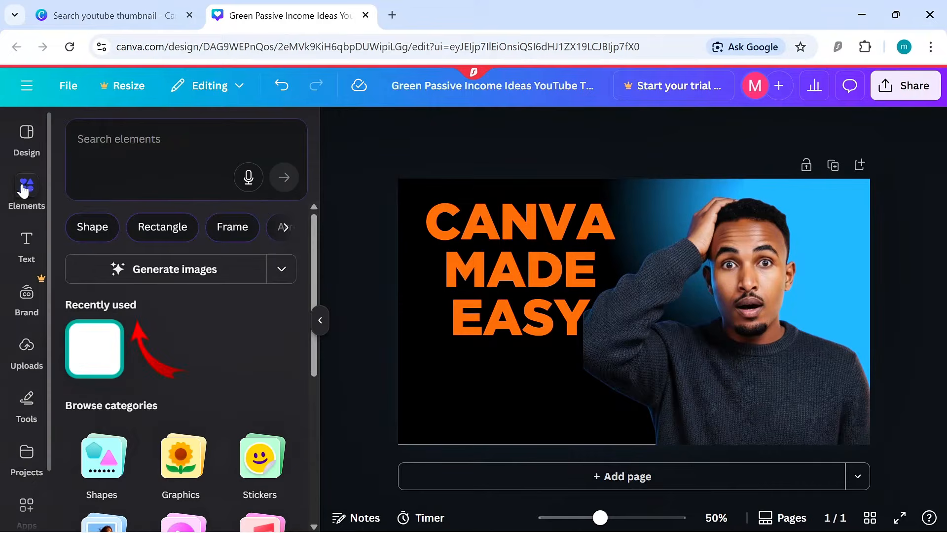
left_click(26, 187)
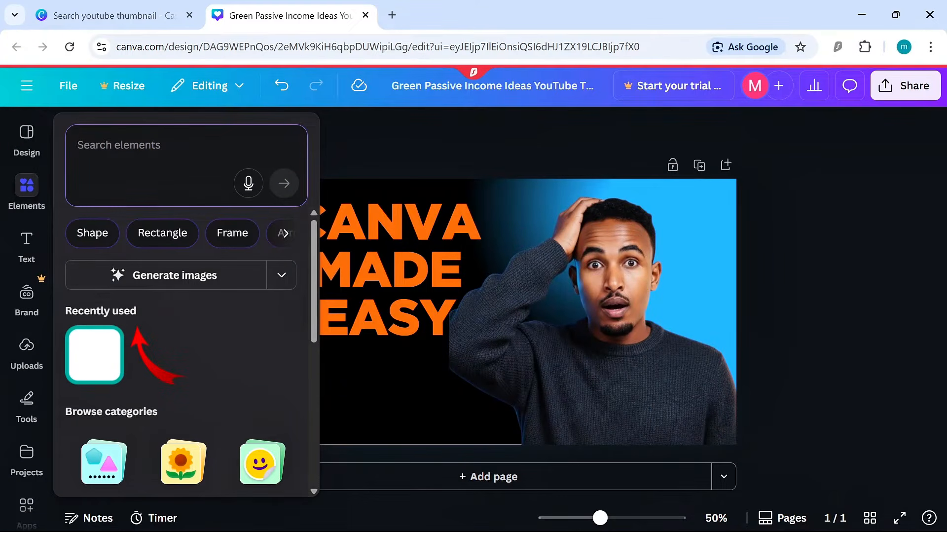
type("CANVA")
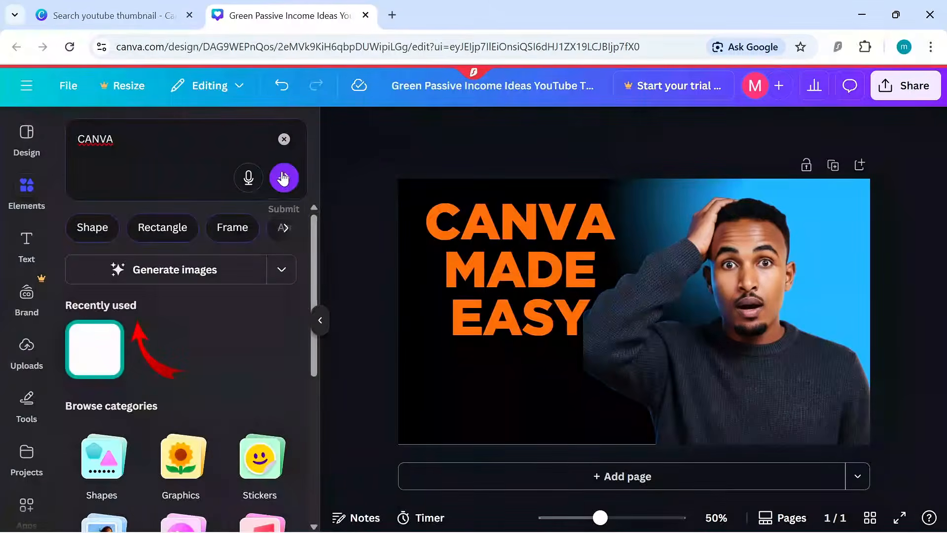
left_click(284, 177)
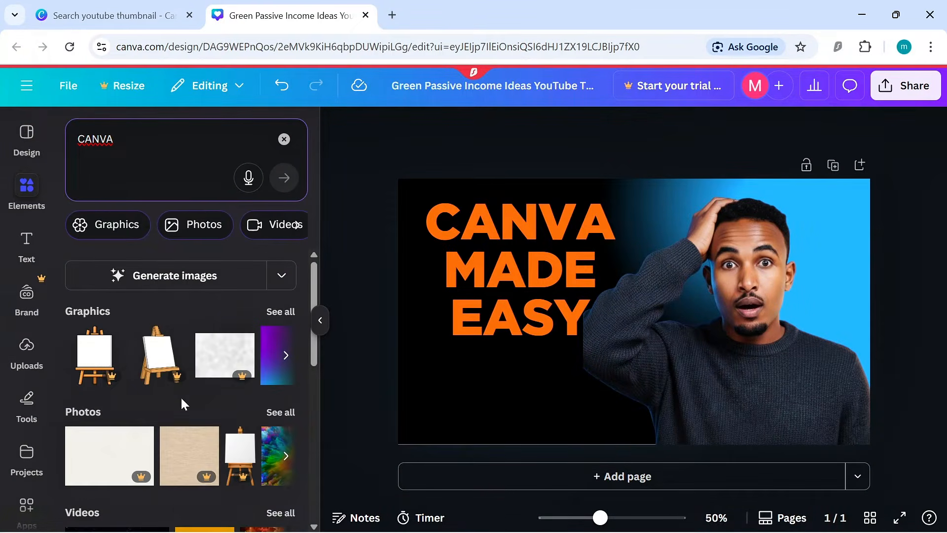
left_click(196, 223)
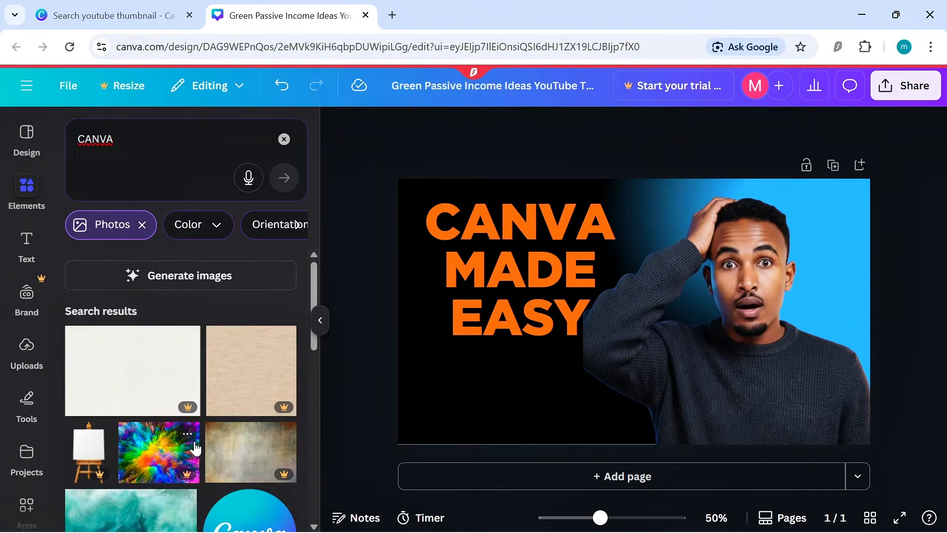
- Add the round Canva logo photo to the thumbnail and shrink it to a small badge beside the headline
scroll(202, 394, "down", 3)
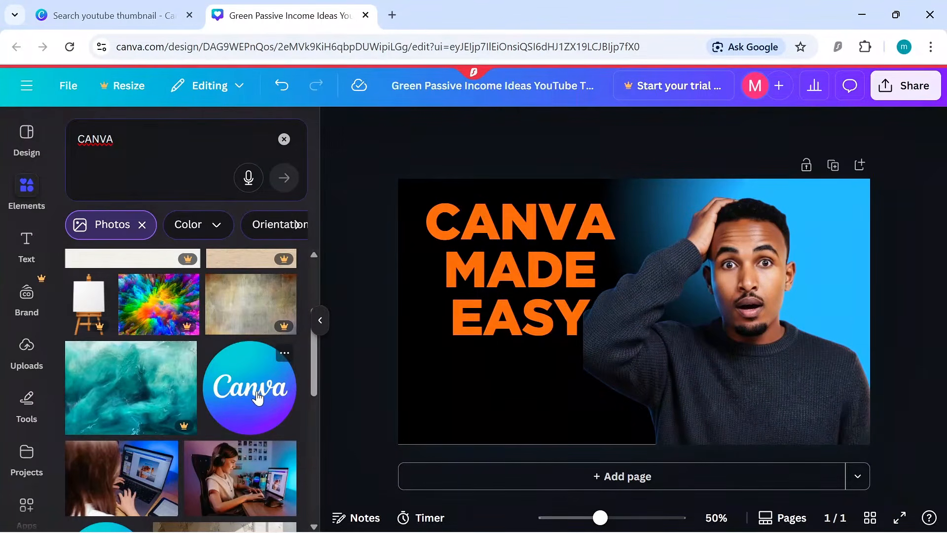
left_click(221, 408)
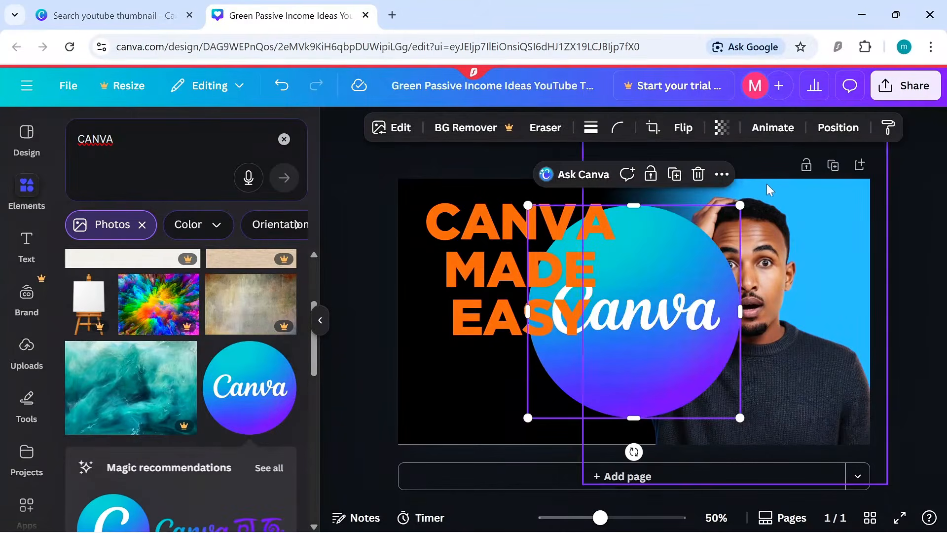
left_click_drag(729, 229, 703, 260)
- Shrink the "CANVA MADE EASY" headline to about size 93.3, move it down, and place the Canva logo above it
left_click(518, 263)
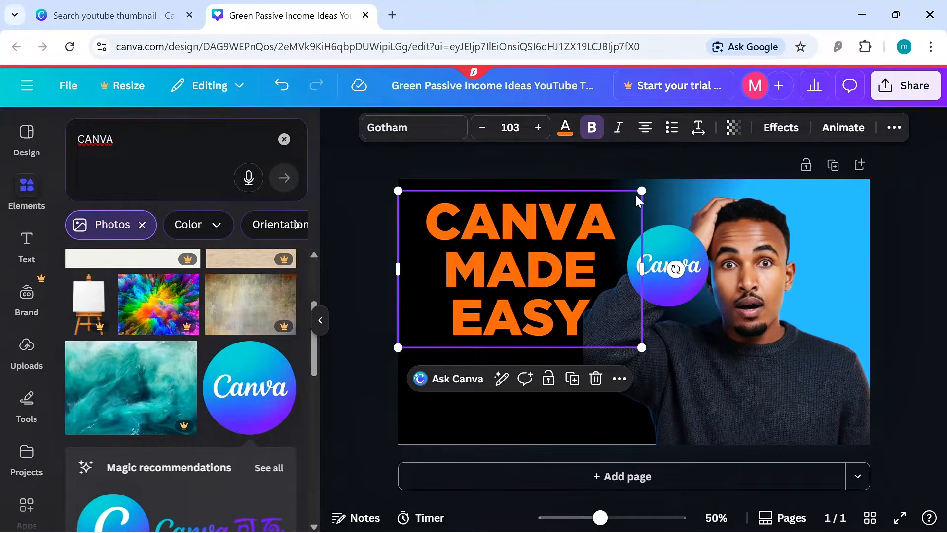
left_click_drag(641, 191, 620, 205)
left_click_drag(478, 272, 476, 307)
left_click_drag(658, 259, 509, 230)
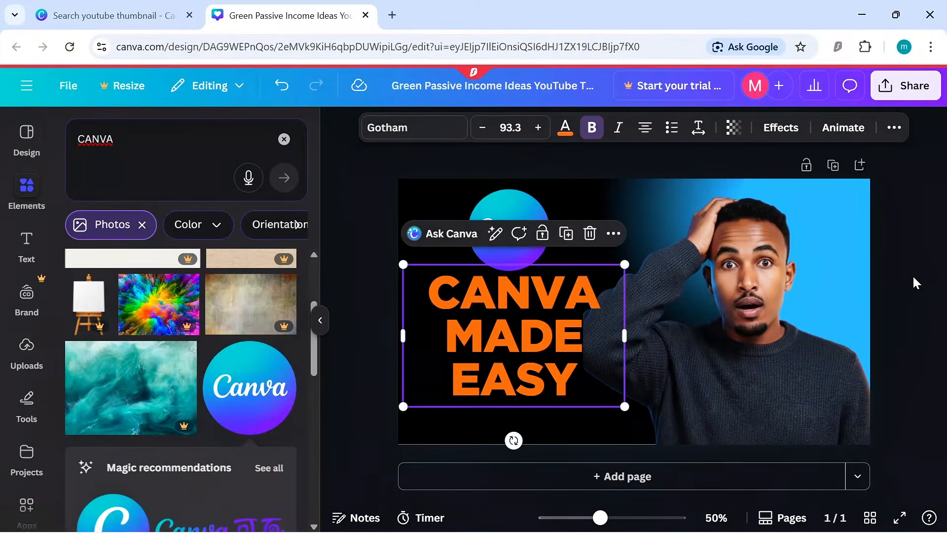
left_click(912, 274)
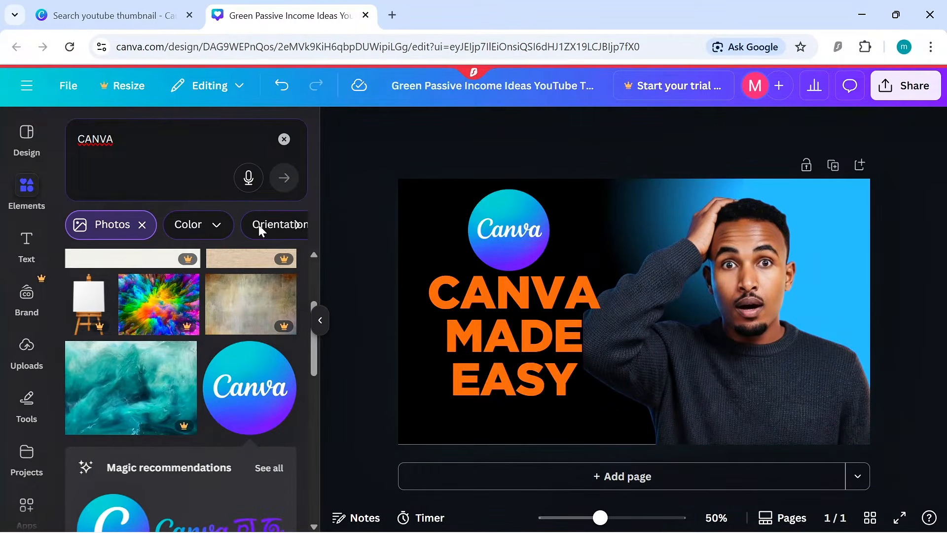
- Search the element photos for "ARROW"
left_click(148, 139)
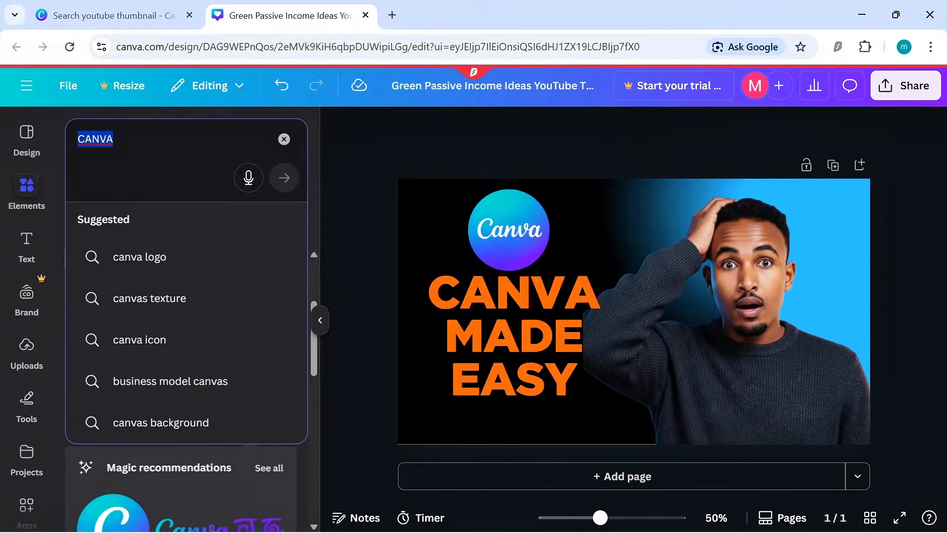
type("ARROW")
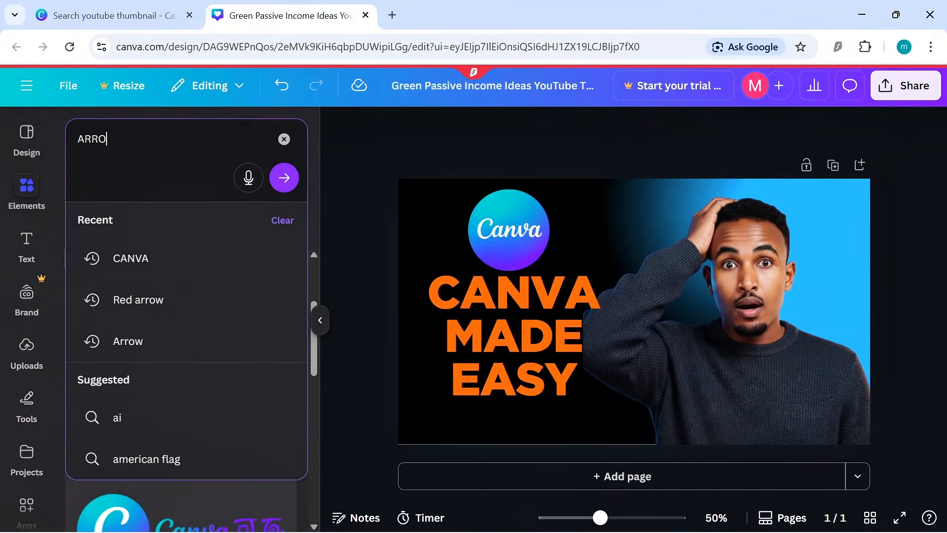
left_click(285, 178)
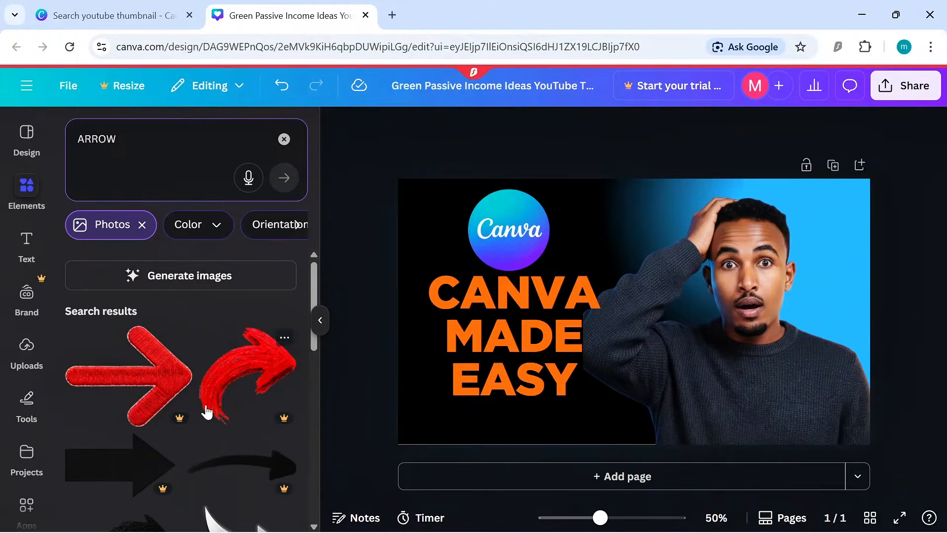
- Examine the arrow photo results for an arrow suited to the thumbnail, including which ones are premium
scroll(208, 409, "down", 3)
scroll(207, 400, "down", 6)
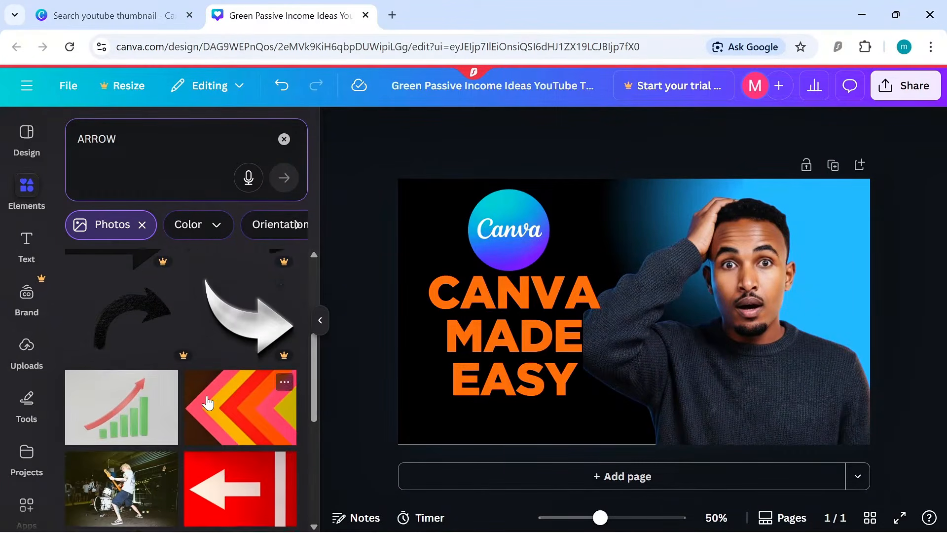
scroll(207, 403, "up", 10)
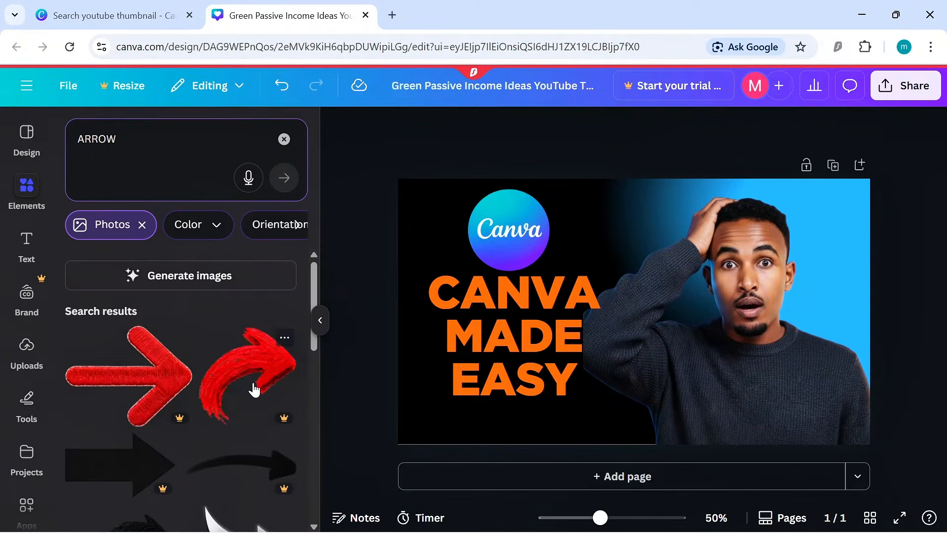
scroll(213, 402, "down", 10)
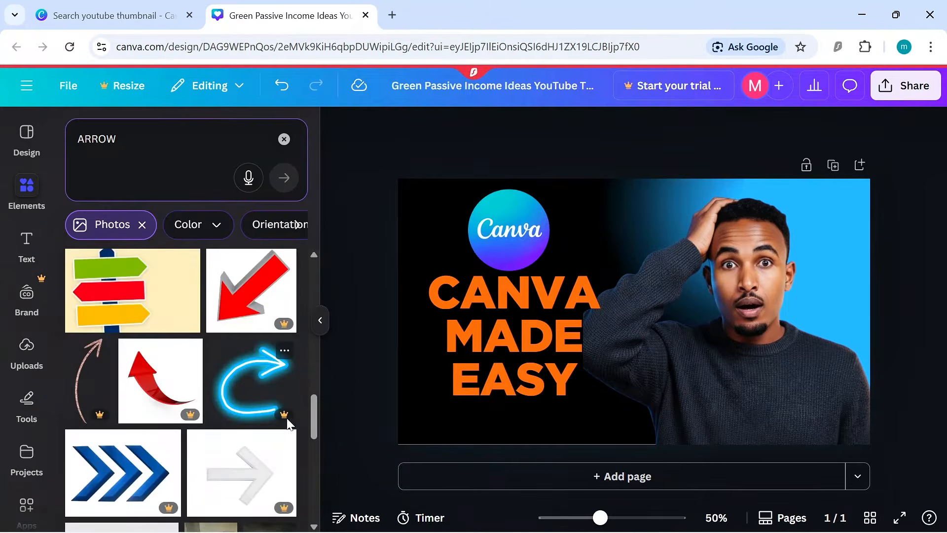
scroll(268, 422, "down", 5)
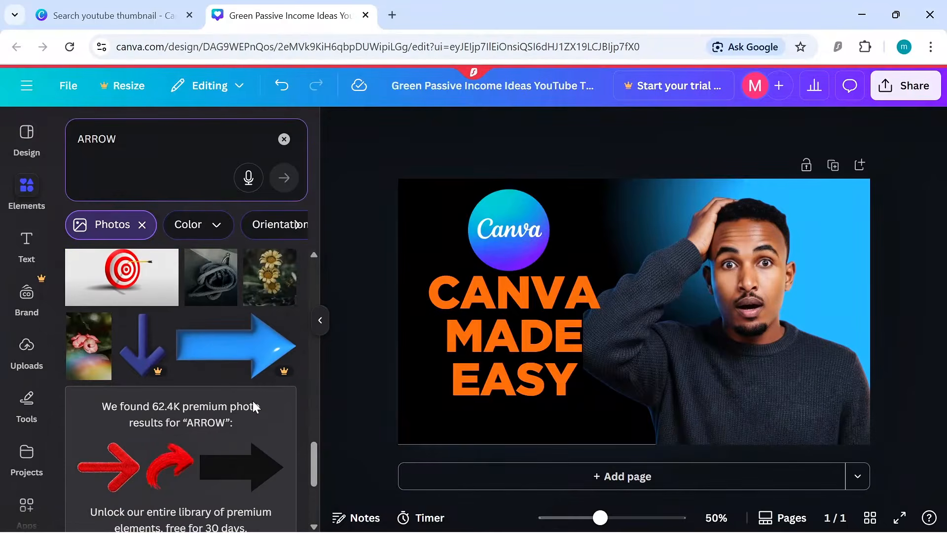
scroll(214, 422, "down", 5)
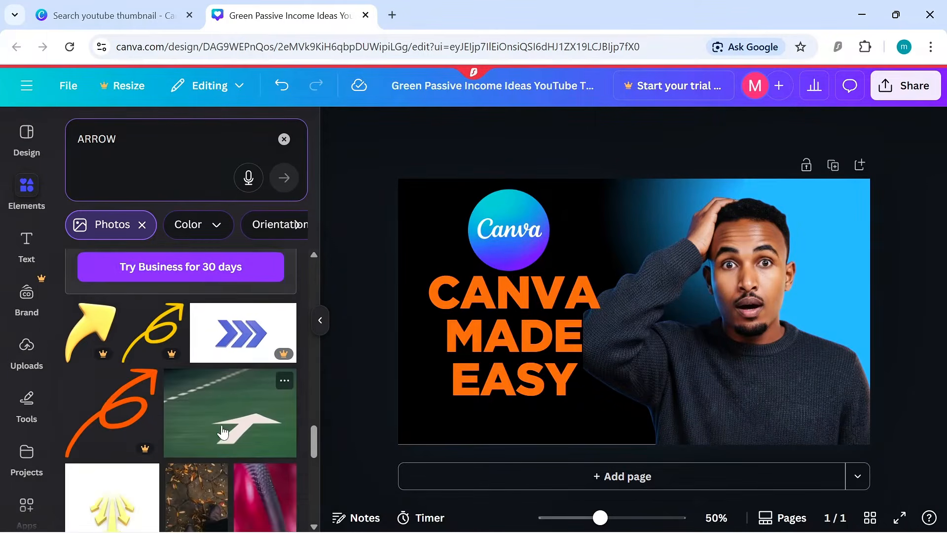
scroll(236, 434, "down", 8)
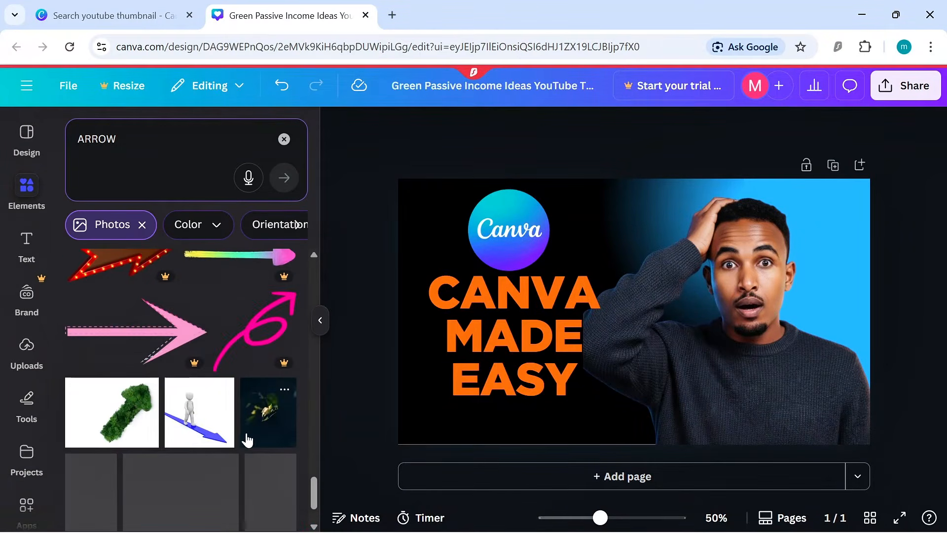
scroll(247, 438, "down", 10)
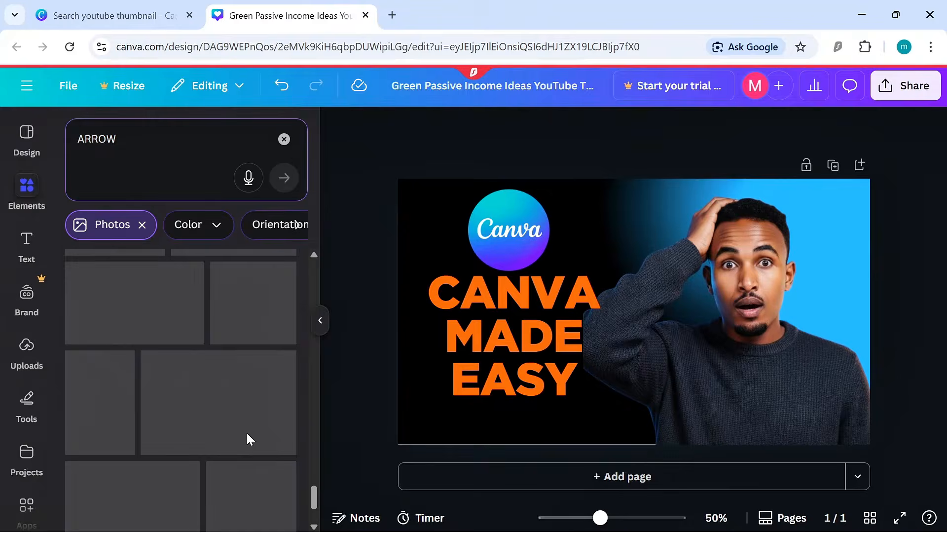
scroll(236, 443, "down", 10)
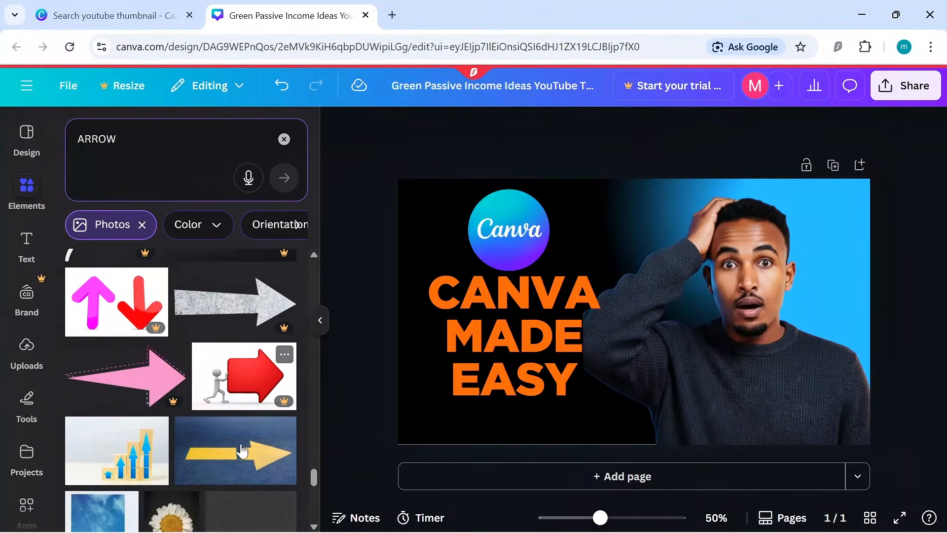
scroll(194, 469, "down", 1)
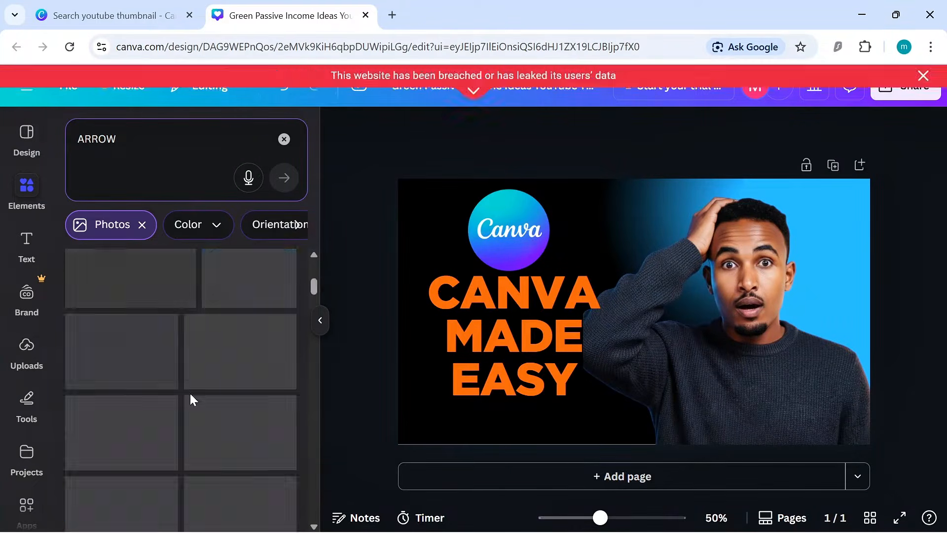
scroll(190, 399, "up", 8)
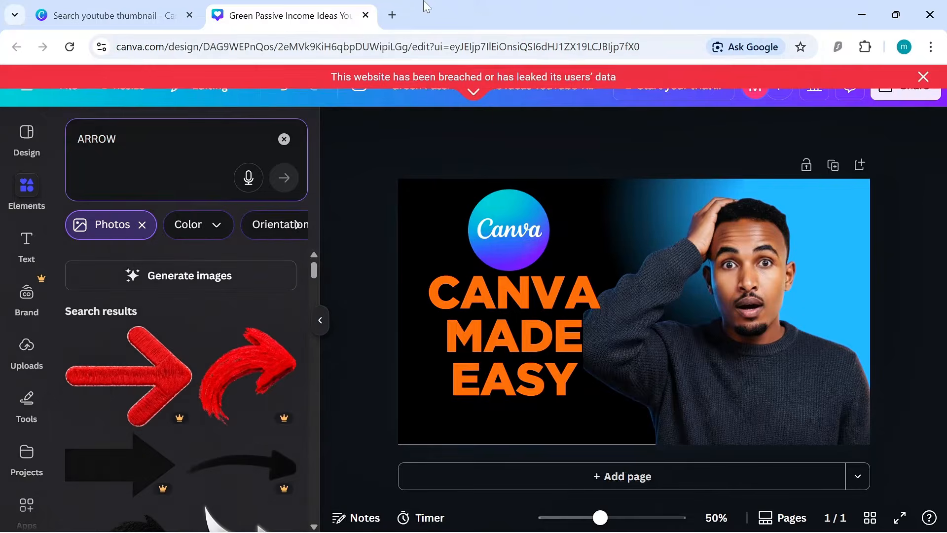
- Open the PNGWing website in a new browser tab and search it for "ARROW"
left_click(392, 18)
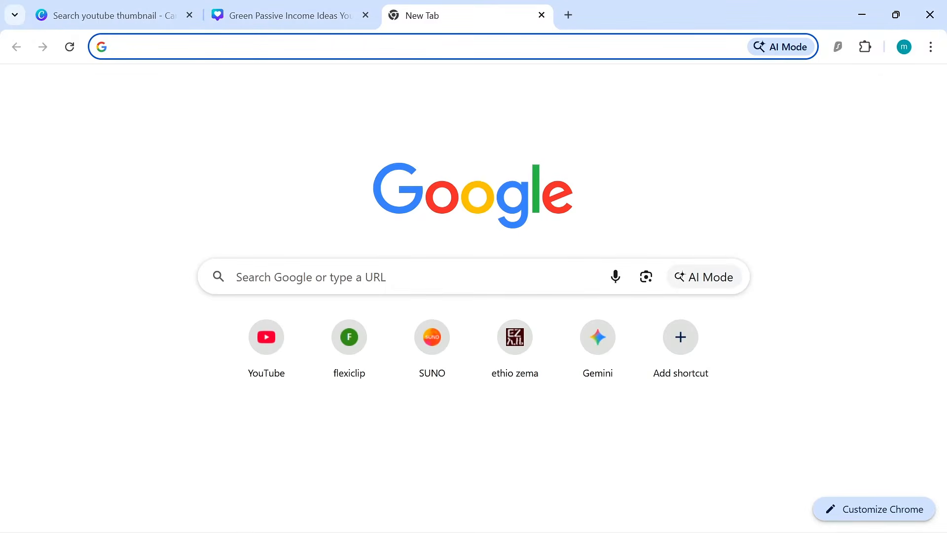
type("PNGWING")
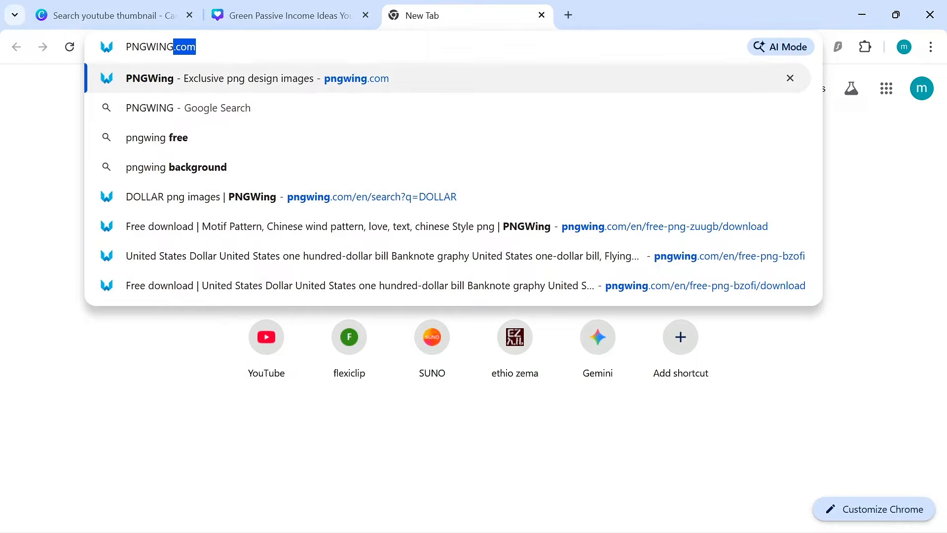
key("Return")
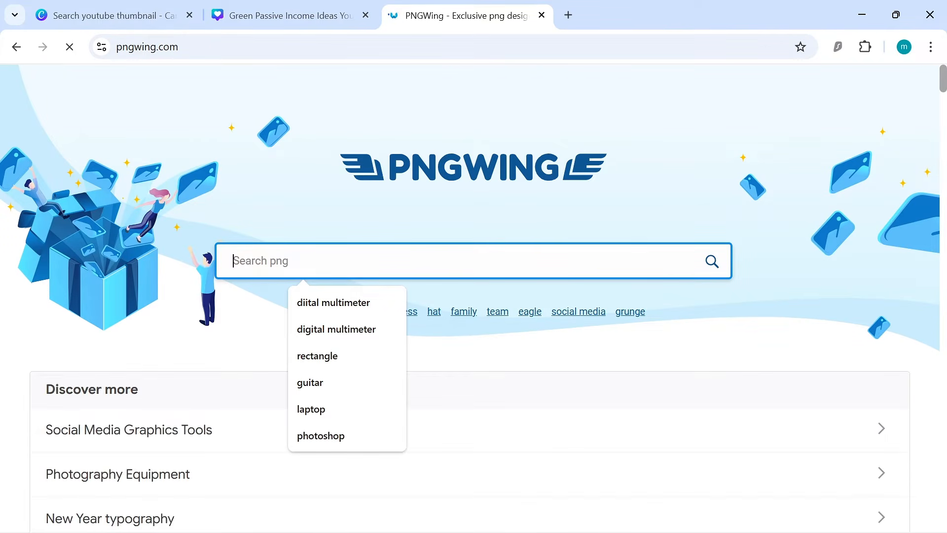
type("ARR")
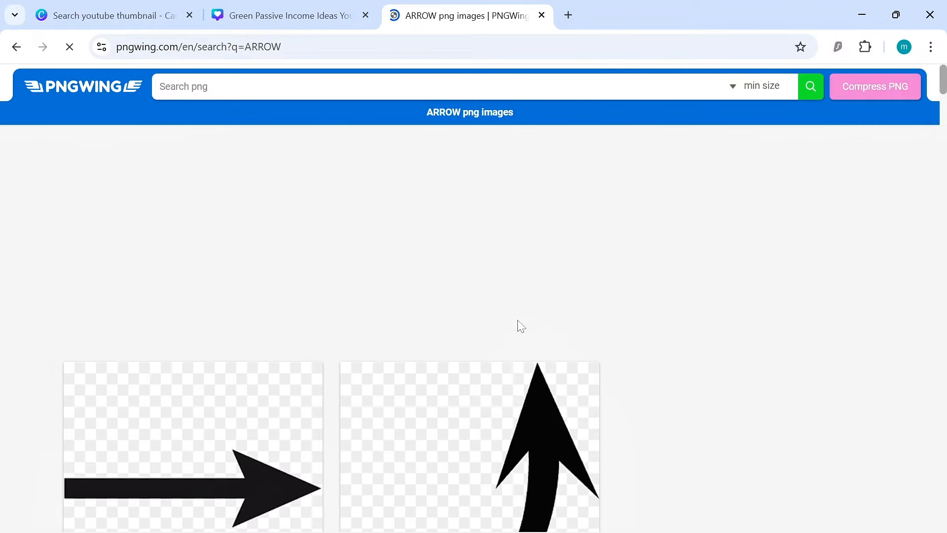
- Find the curved glossy red arrow pointing right, 600x600px, in the PNGWing results and open its page
scroll(544, 370, "down", 5)
scroll(578, 396, "down", 12)
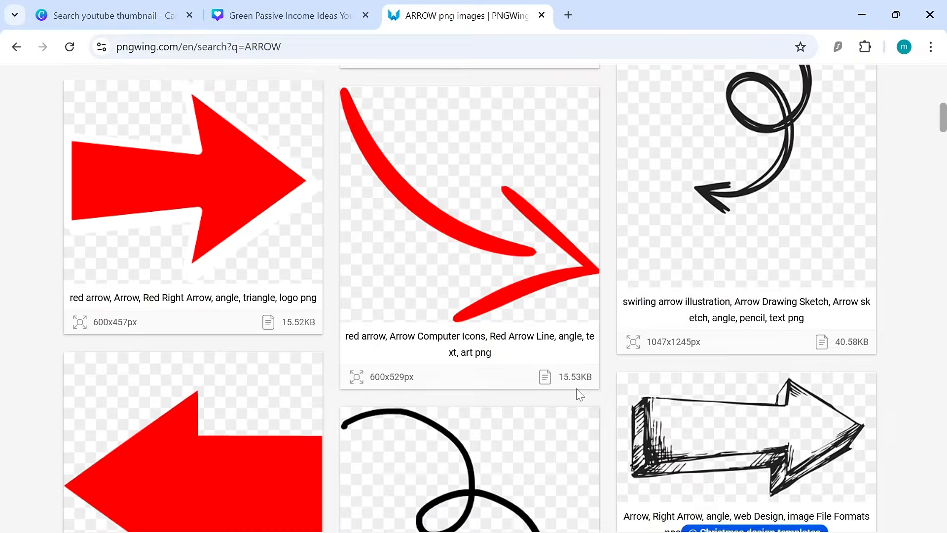
scroll(578, 396, "down", 15)
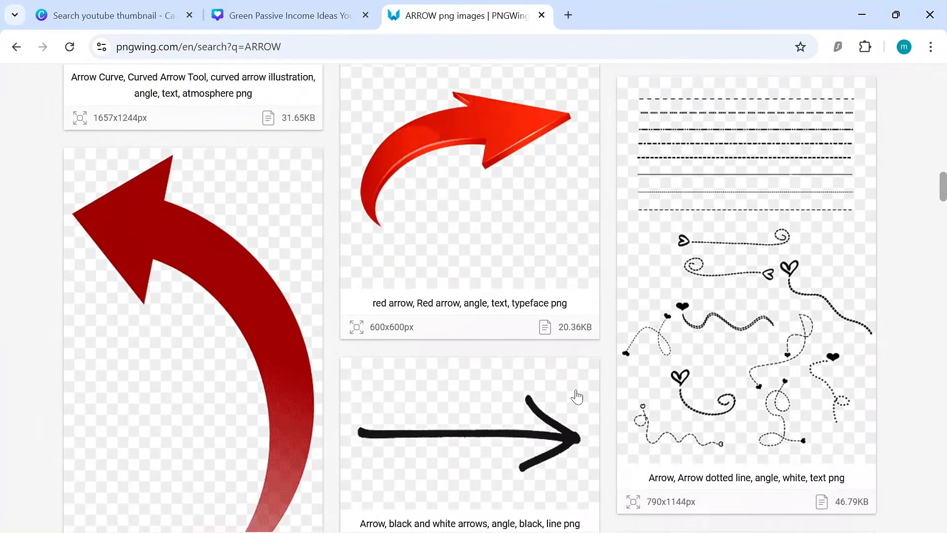
scroll(448, 364, "down", 8)
scroll(461, 334, "up", 11)
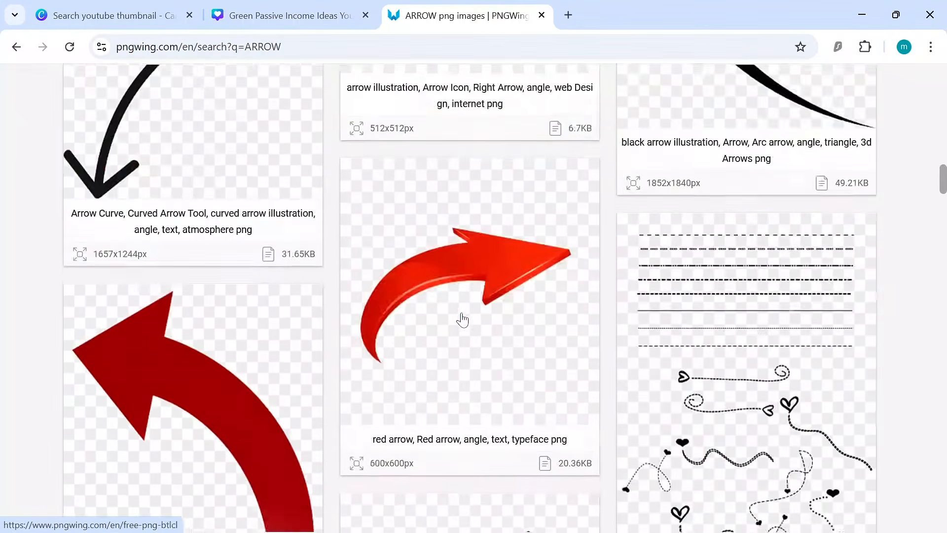
left_click(502, 308)
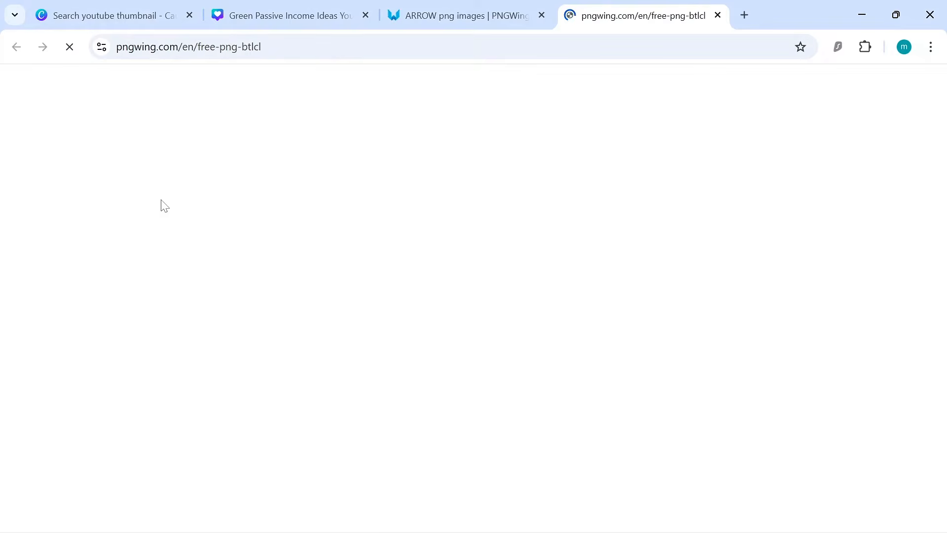
- Download the red arrow PNG (20.36KB) and complete the image verification challenge
scroll(445, 382, "down", 5)
scroll(445, 380, "down", 9)
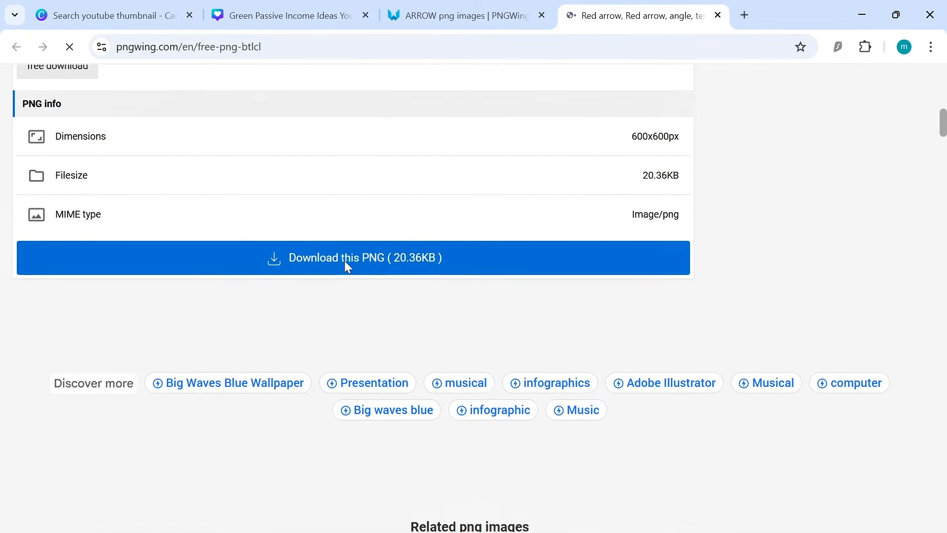
left_click(340, 259)
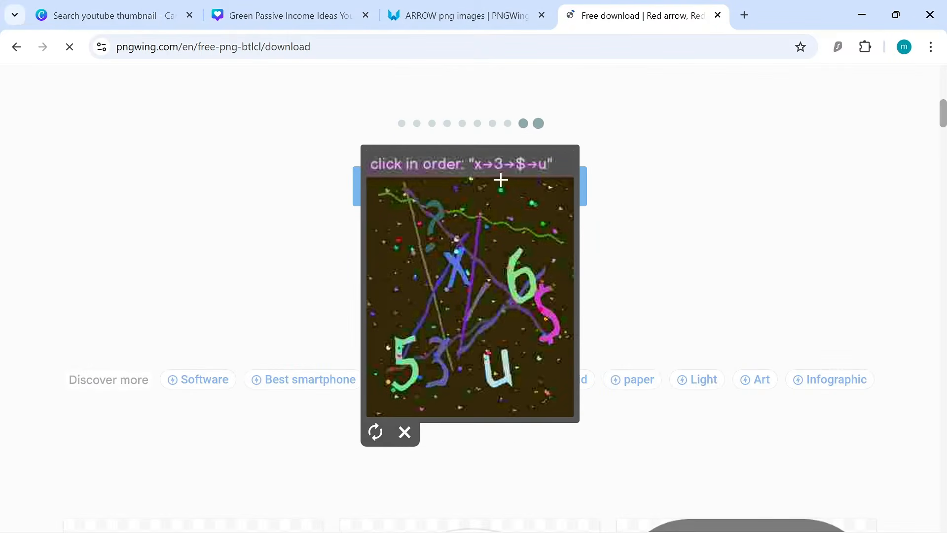
left_click(458, 266)
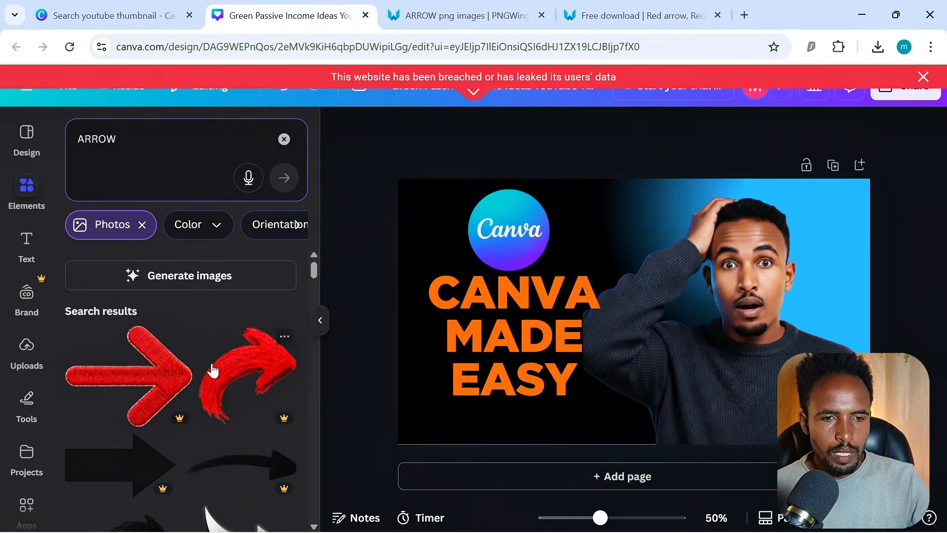
- Back in the Canva thumbnail design, upload pngwing.com (70) from Downloads and place the arrow between the logo and the man's head
left_click(29, 351)
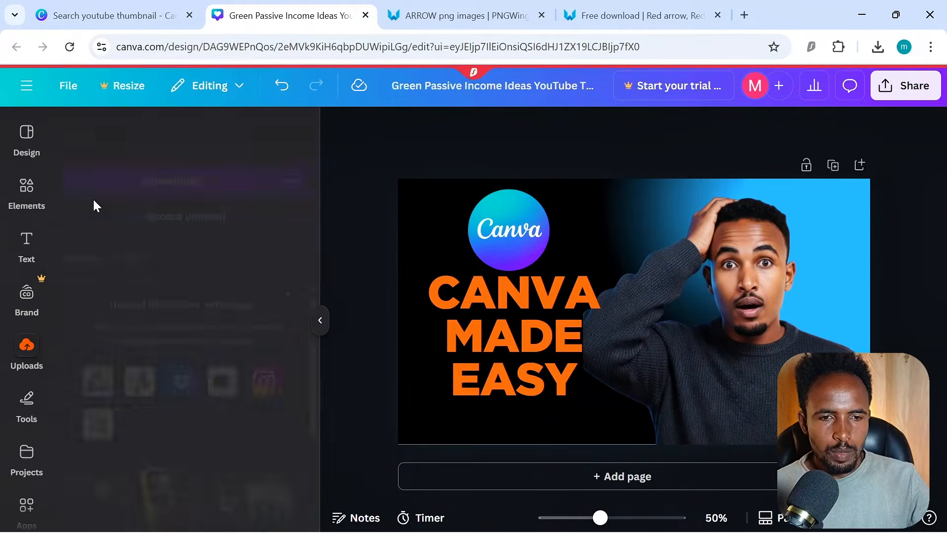
left_click(187, 186)
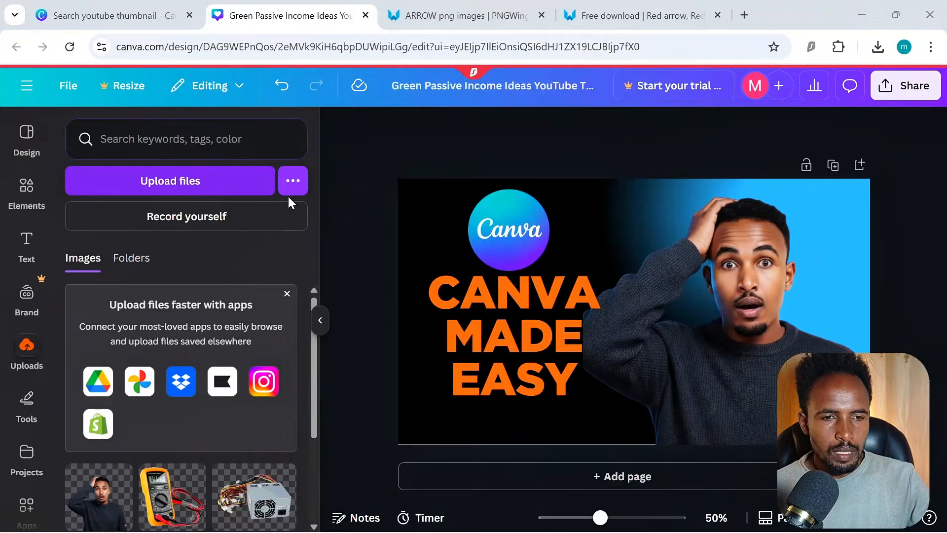
left_click(474, 261)
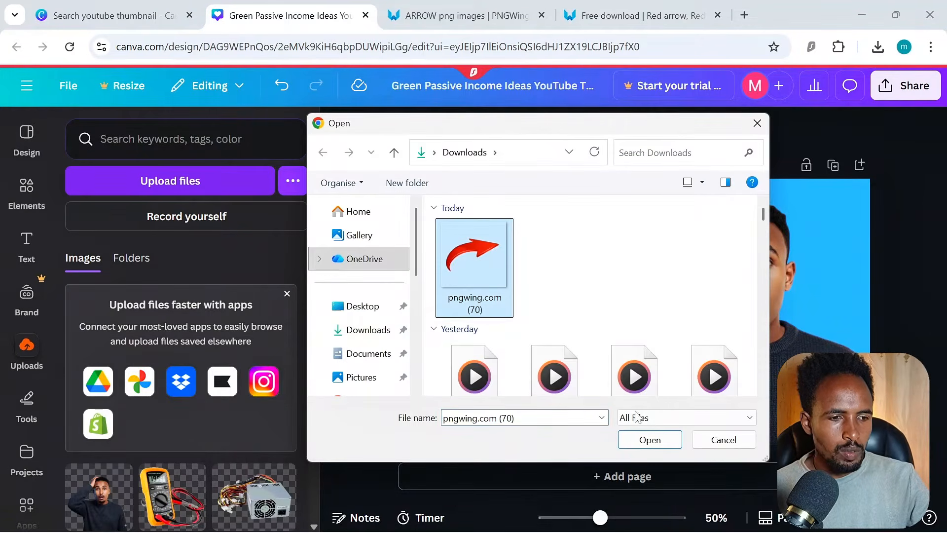
left_click(650, 440)
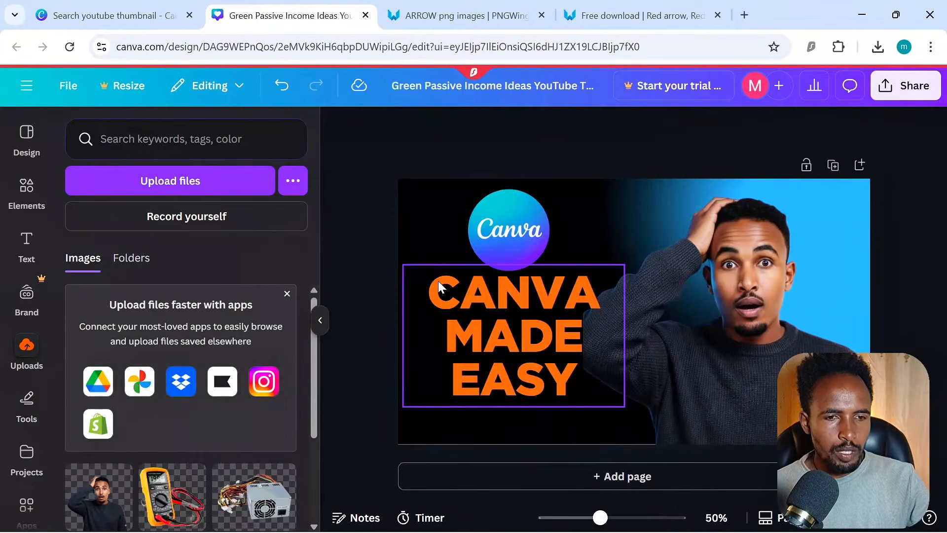
scroll(241, 375, "down", 3)
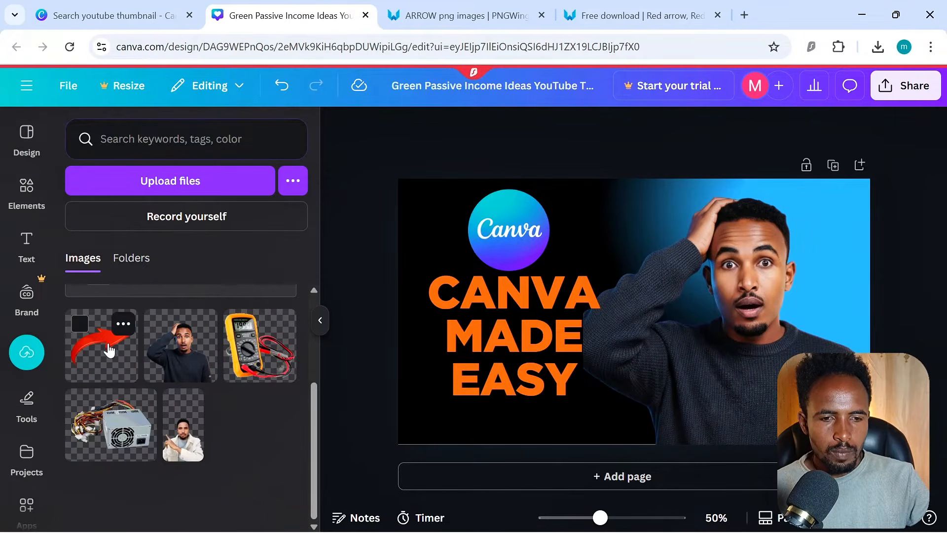
left_click_drag(648, 288, 661, 216)
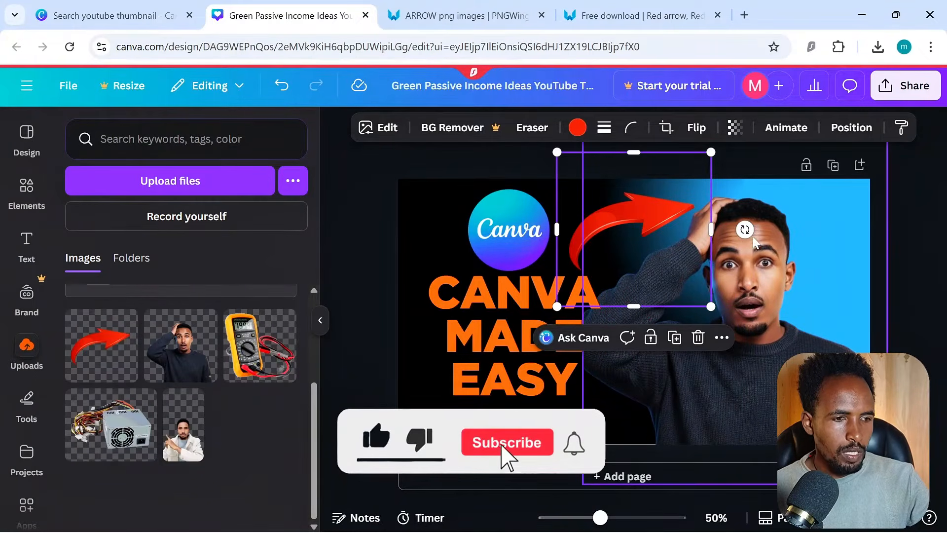
- Rotate the red arrow until it points toward the Canva logo and shrink it slightly
left_click_drag(745, 228, 562, 178)
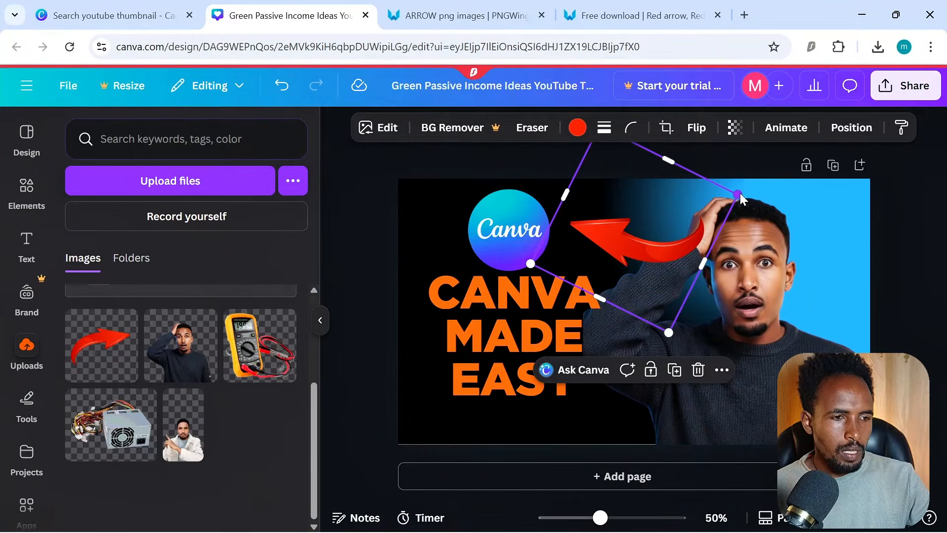
left_click_drag(737, 195, 677, 212)
left_click_drag(599, 253, 597, 252)
- Shift the Canva logo left, bring the arrow close beside it, and rotate the arrow slightly clockwise to point up at the logo
left_click(511, 230)
left_click_drag(511, 230, 485, 229)
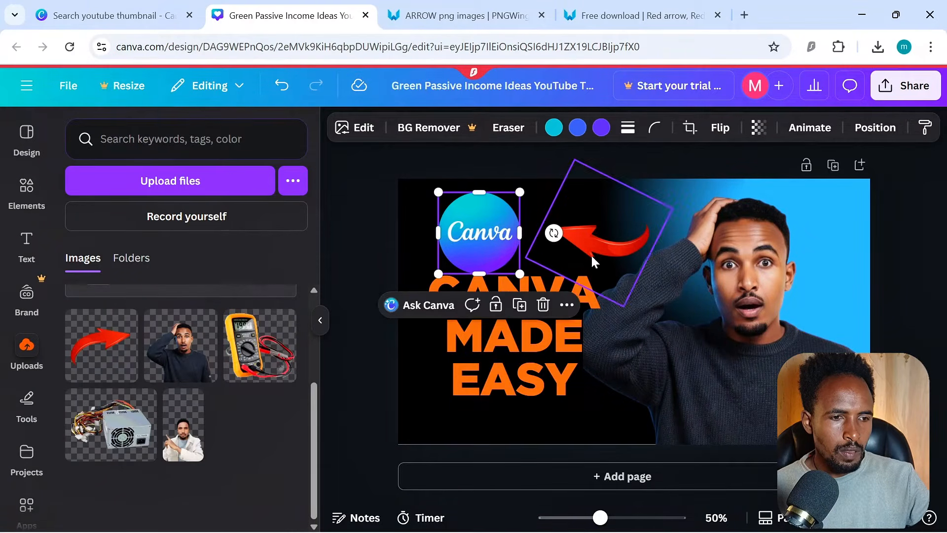
left_click(602, 245)
left_click_drag(602, 244, 571, 248)
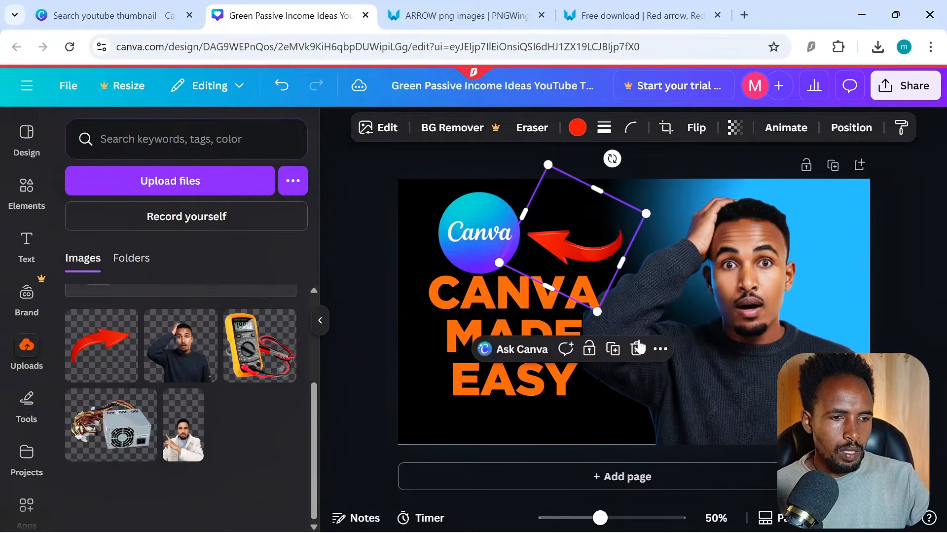
left_click_drag(611, 158, 617, 189)
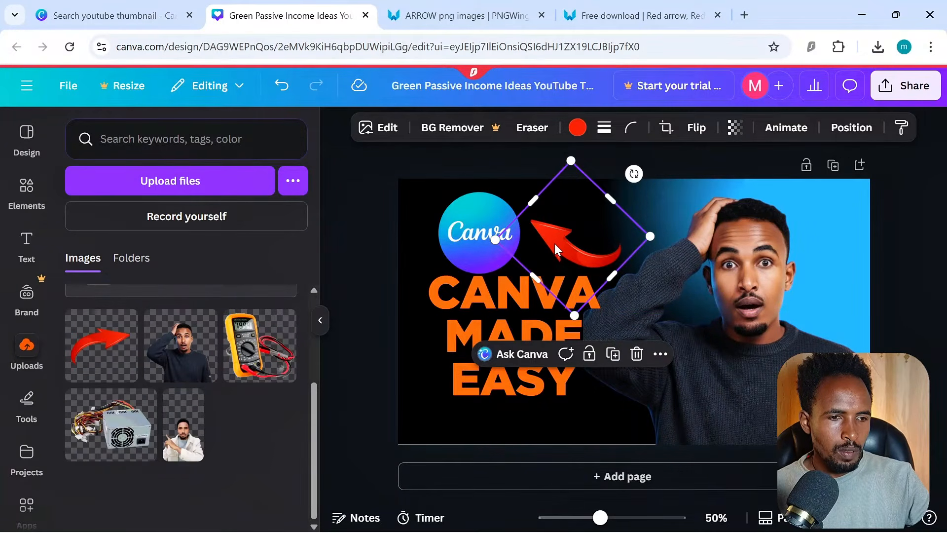
left_click_drag(554, 244, 550, 247)
left_click(913, 265)
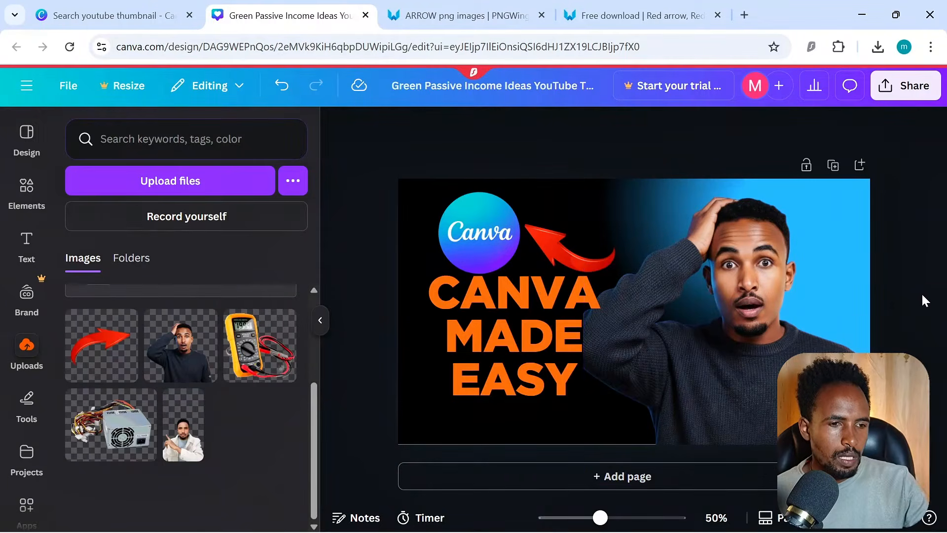
- Change the "CANVA MADE EASY" headline's text color to white
left_click(516, 329)
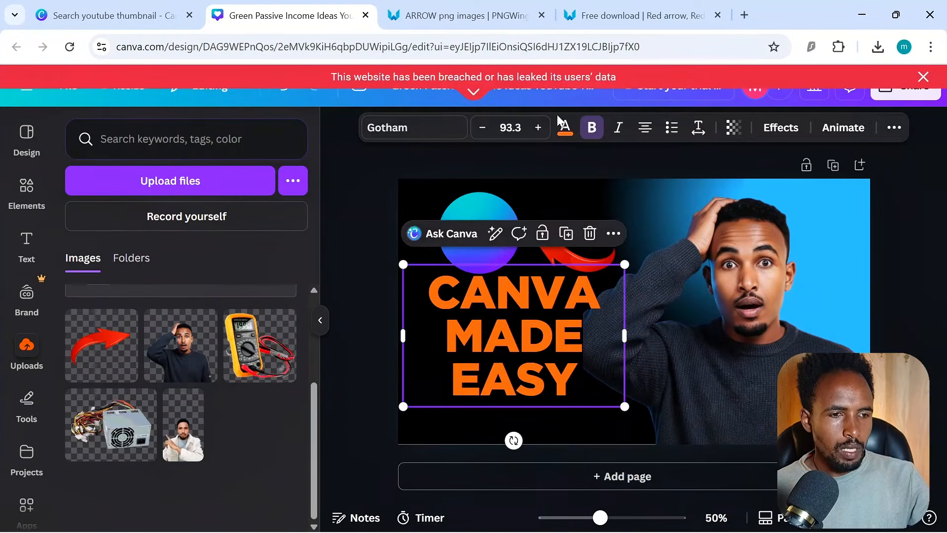
left_click(565, 128)
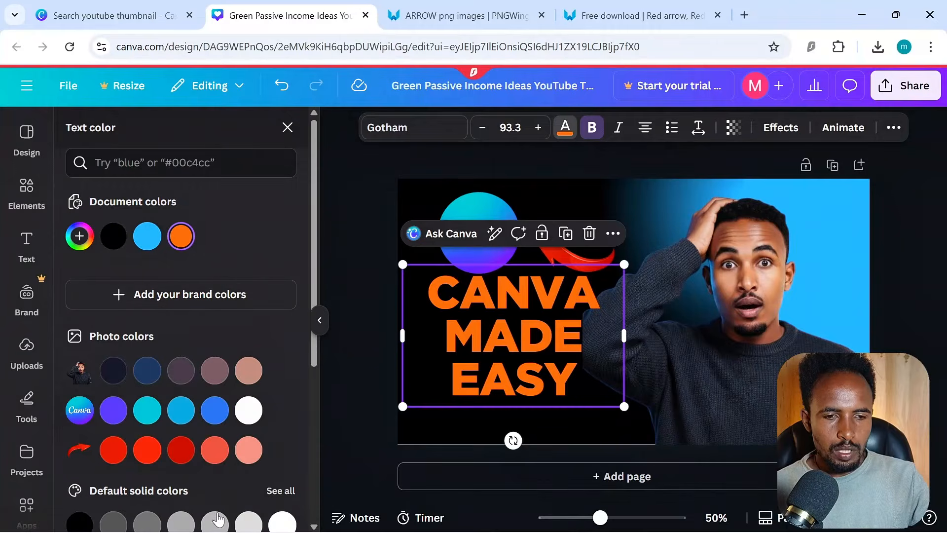
left_click(248, 410)
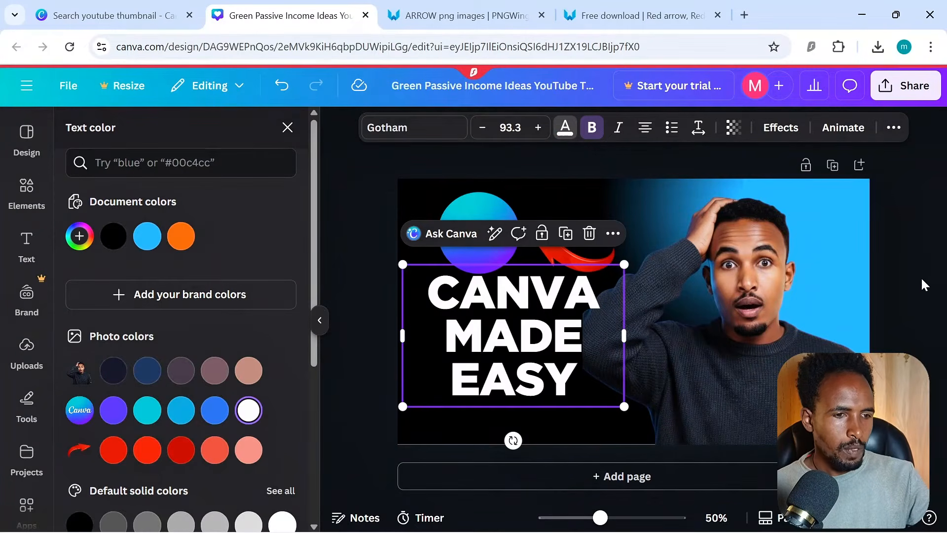
key("Escape")
key("Escape")
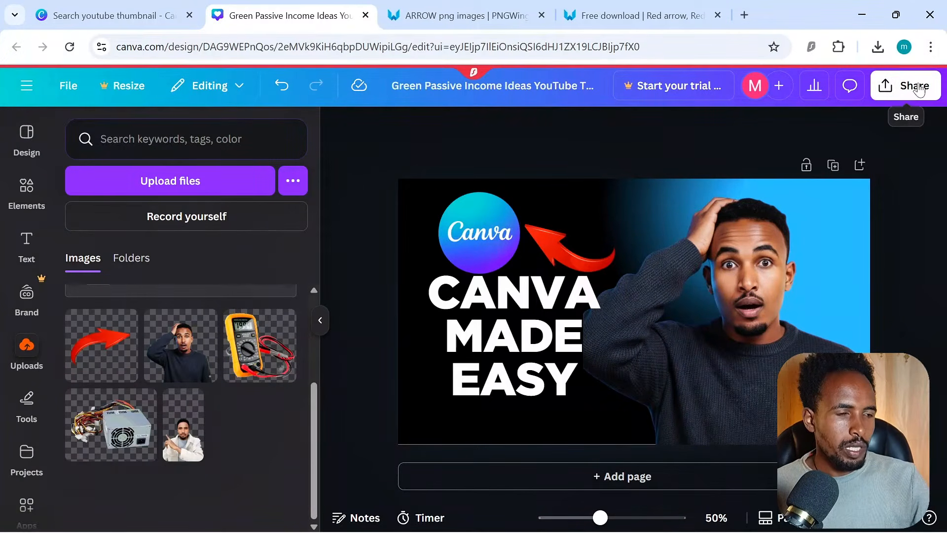
- Download the thumbnail as a PNG at 1,280 × 720 px and view the exported image
left_click(898, 89)
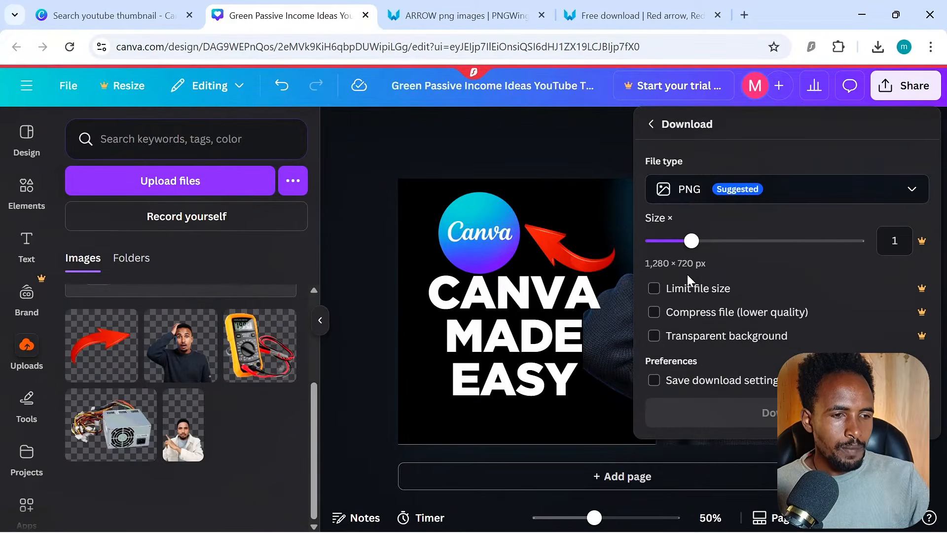
left_click(764, 190)
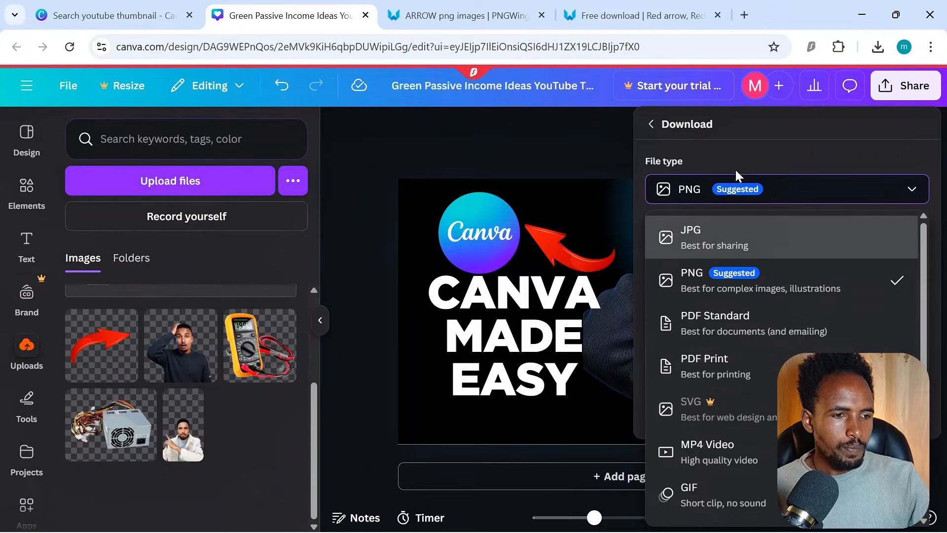
left_click(742, 288)
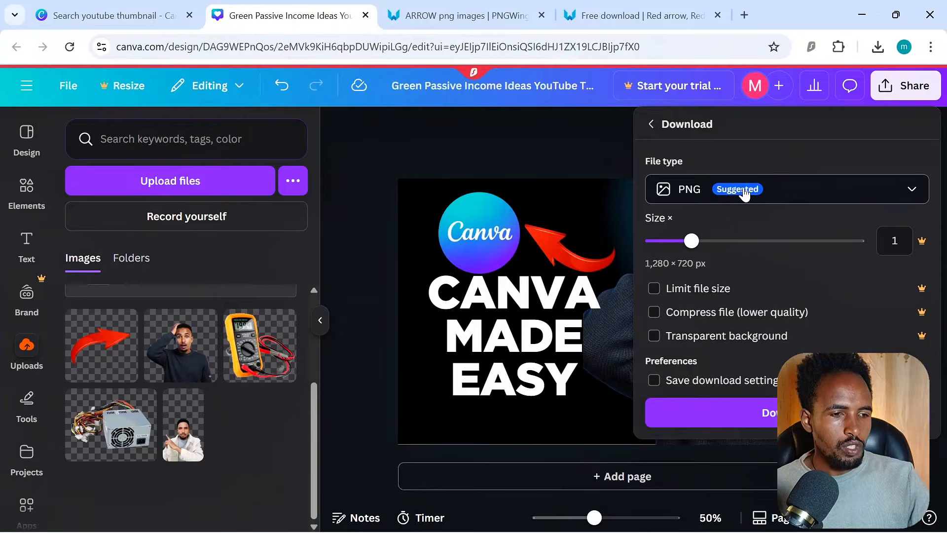
left_click(767, 413)
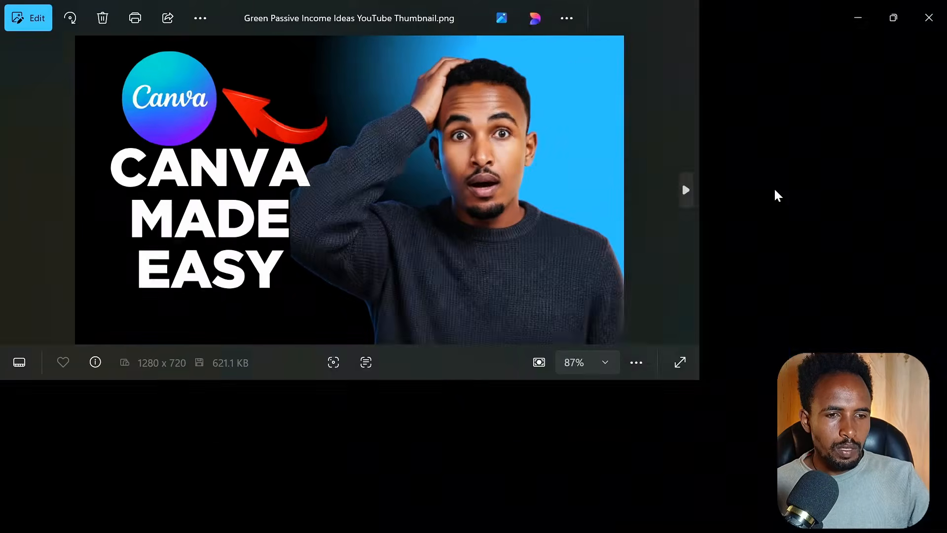
left_click(769, 89)
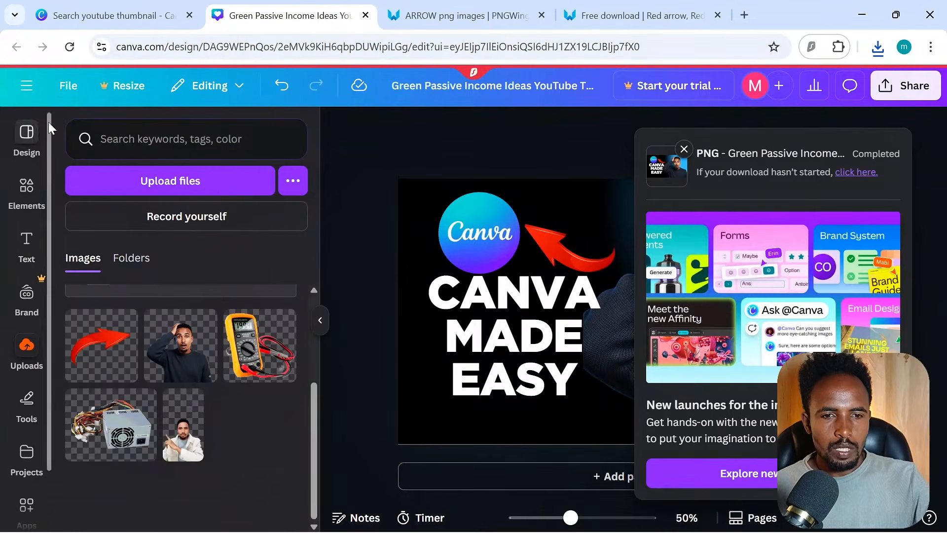
- Leave the finished design for Canva's templates page and search the templates for "YOUTUBE THUMBNAIL"
left_click(35, 92)
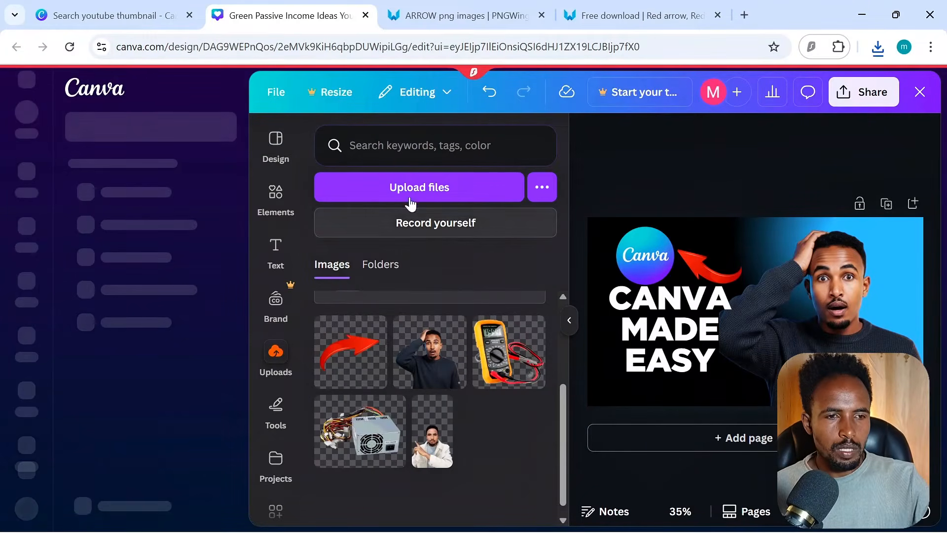
left_click(920, 92)
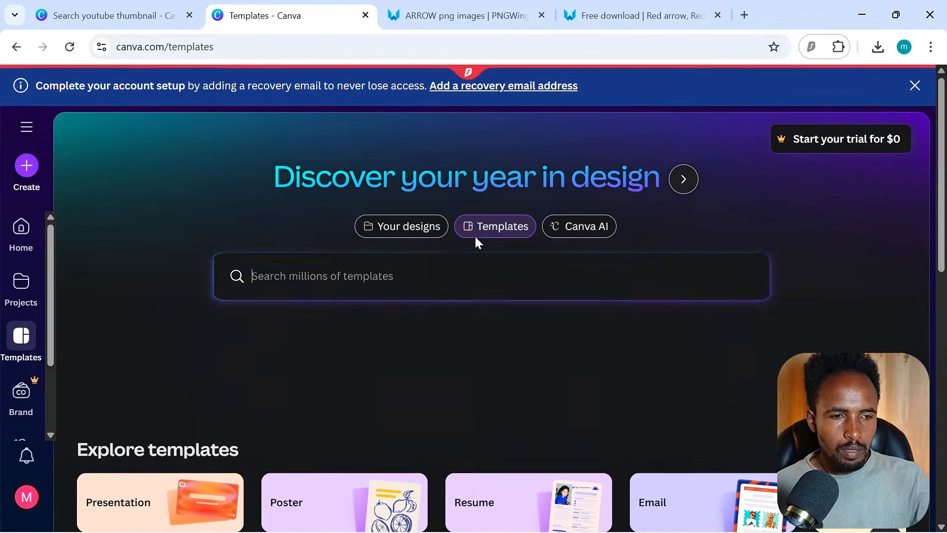
left_click(268, 296)
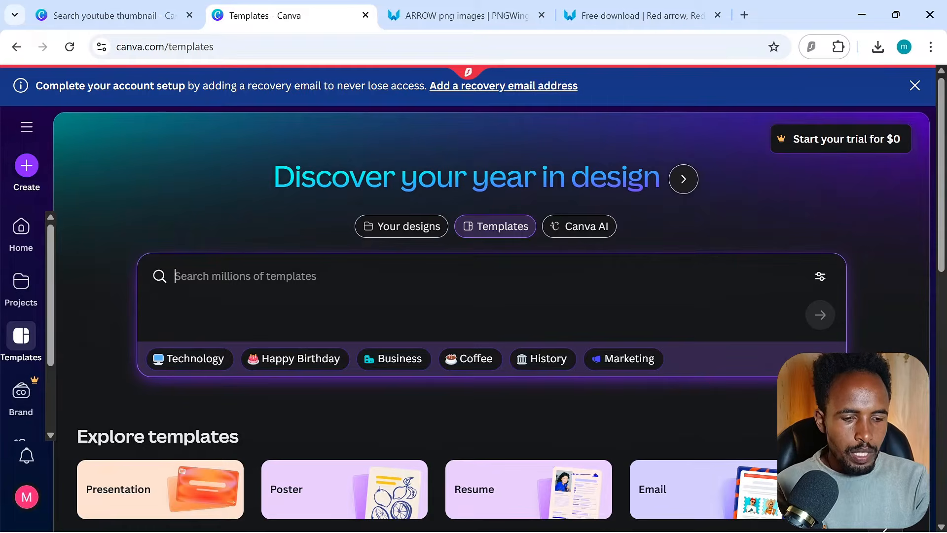
type("YOUTUBE THUMBNAIL")
key("Return")
- Browse the YouTube thumbnail templates and create a blank YouTube Thumbnail design
scroll(556, 449, "down", 10)
scroll(493, 390, "up", 10)
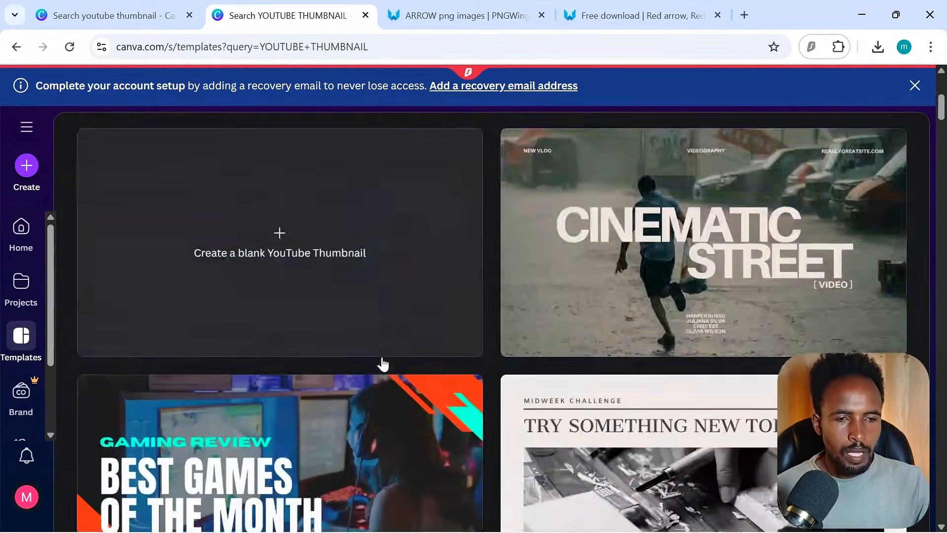
scroll(236, 398, "down", 5)
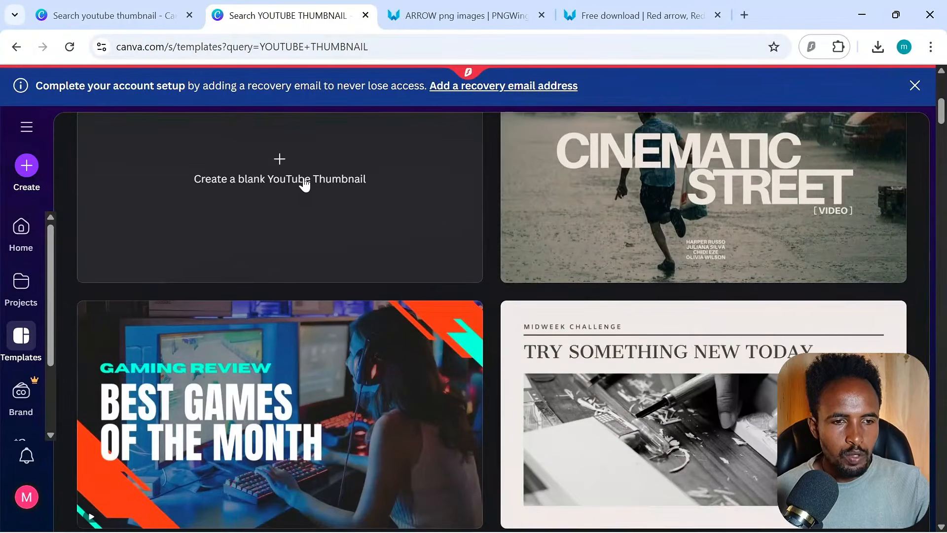
scroll(257, 238, "up", 3)
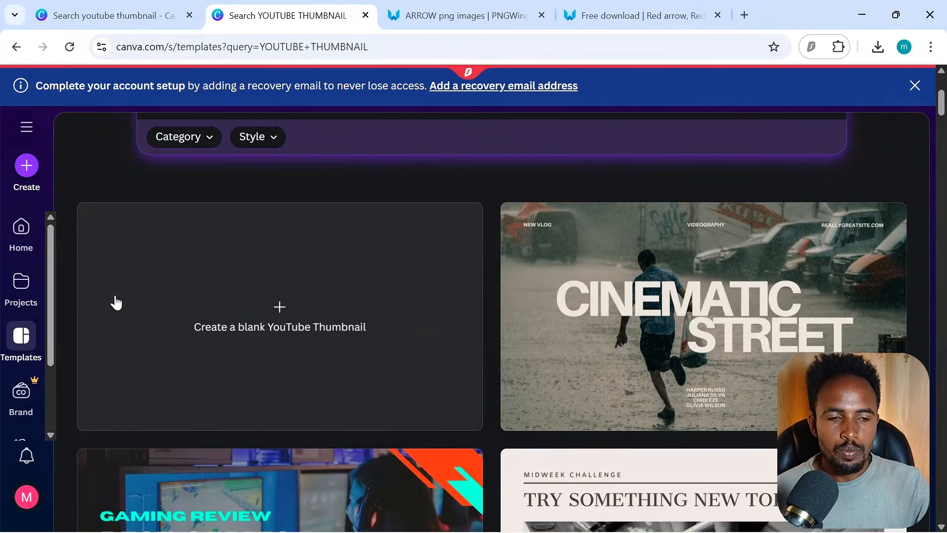
left_click(299, 324)
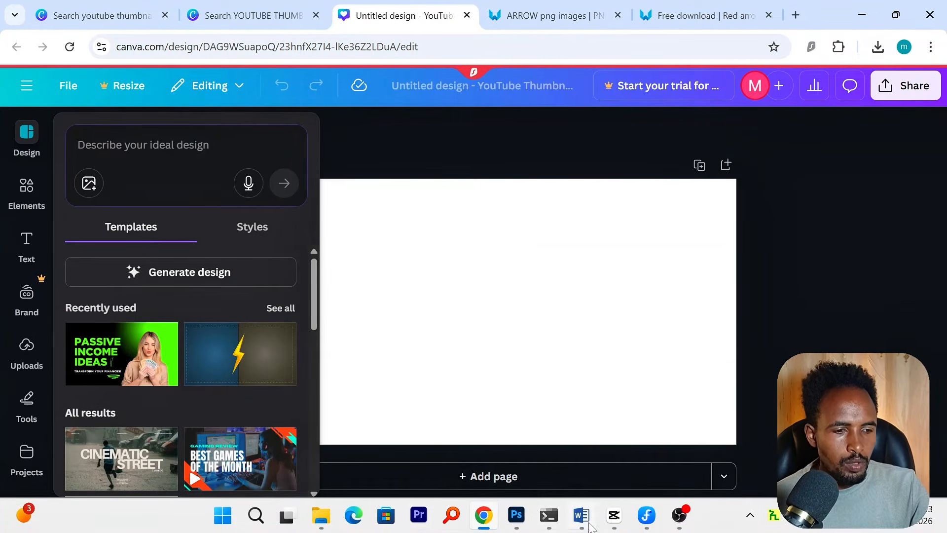
- Switch to the photo viewer to examine the exported "Green Passive Income Ideas YouTube Thumbnail.png"
left_click(609, 523)
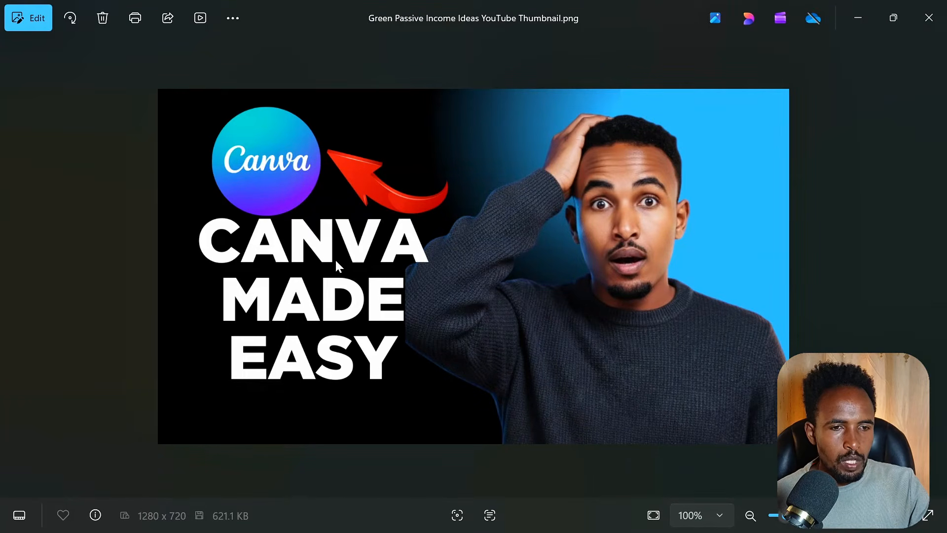
- Return from the photo viewer to the blank Canva thumbnail and set its background colour to black
left_click(929, 17)
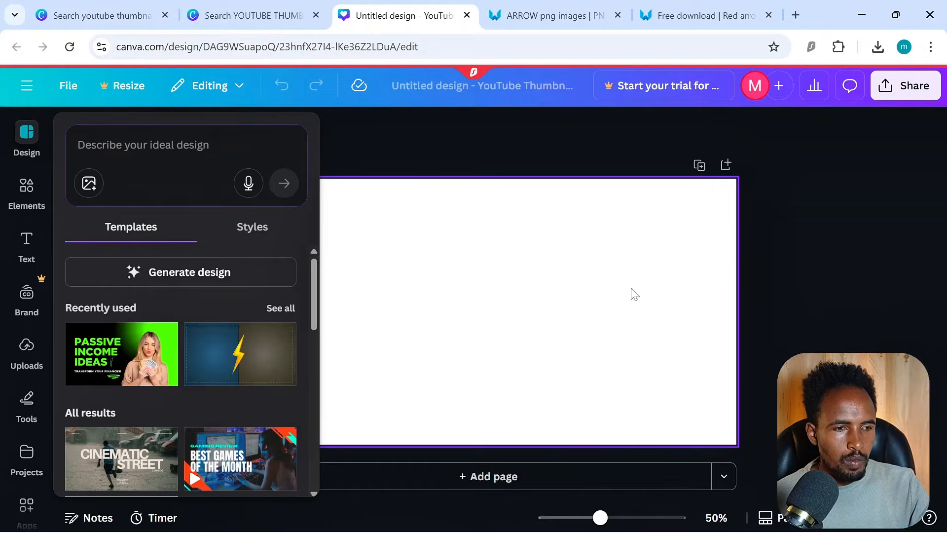
left_click(572, 292)
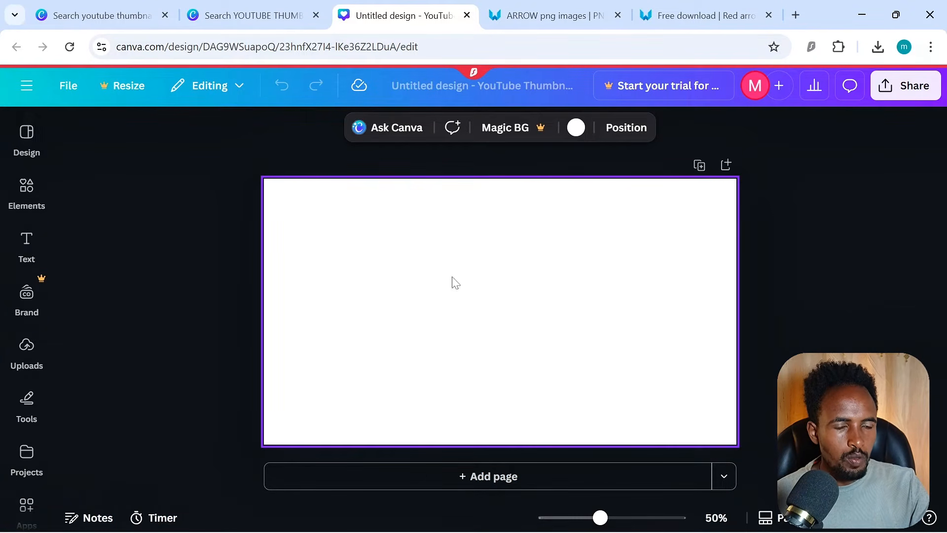
left_click(576, 129)
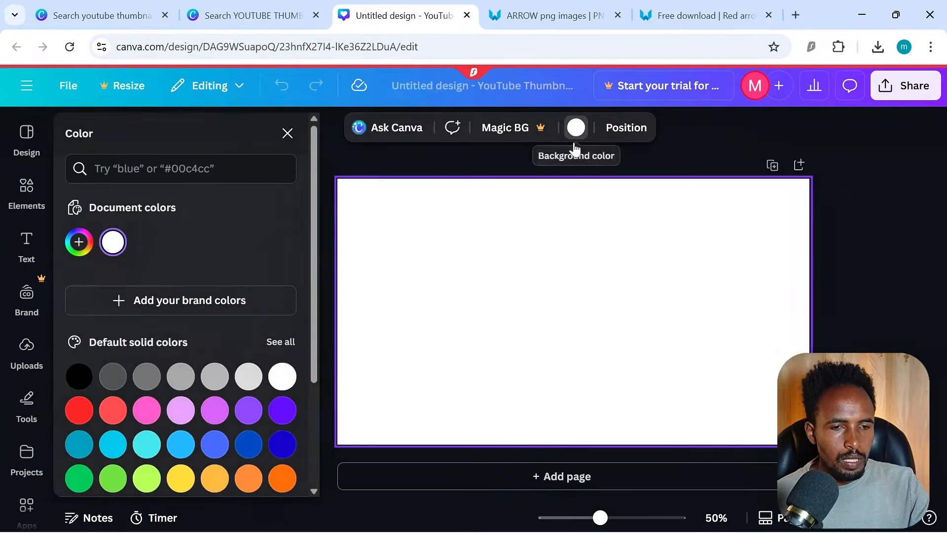
left_click(80, 379)
left_click(895, 284)
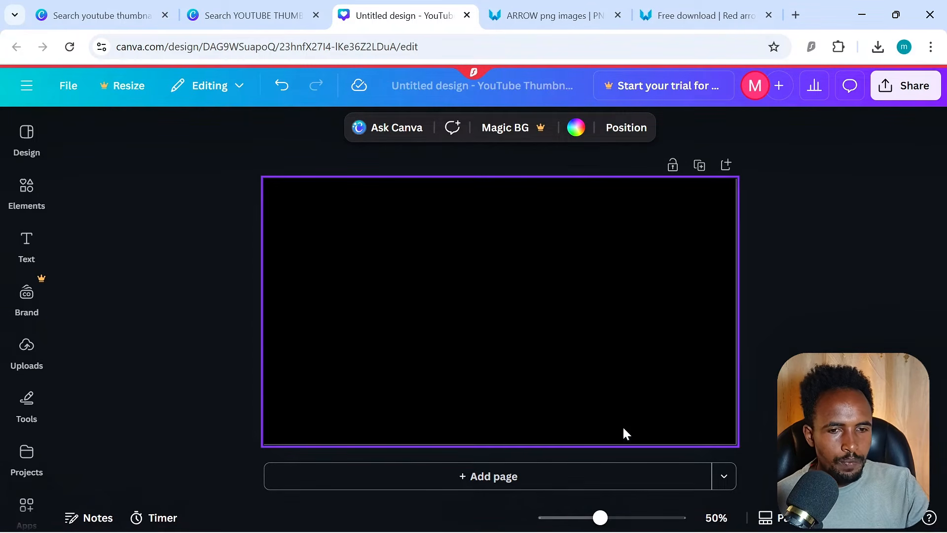
- Search the elements for "rectangle shape" and add the plain sharp-cornered rectangle from the shapes to the page
left_click(24, 241)
left_click(27, 192)
left_click(141, 176)
type("R")
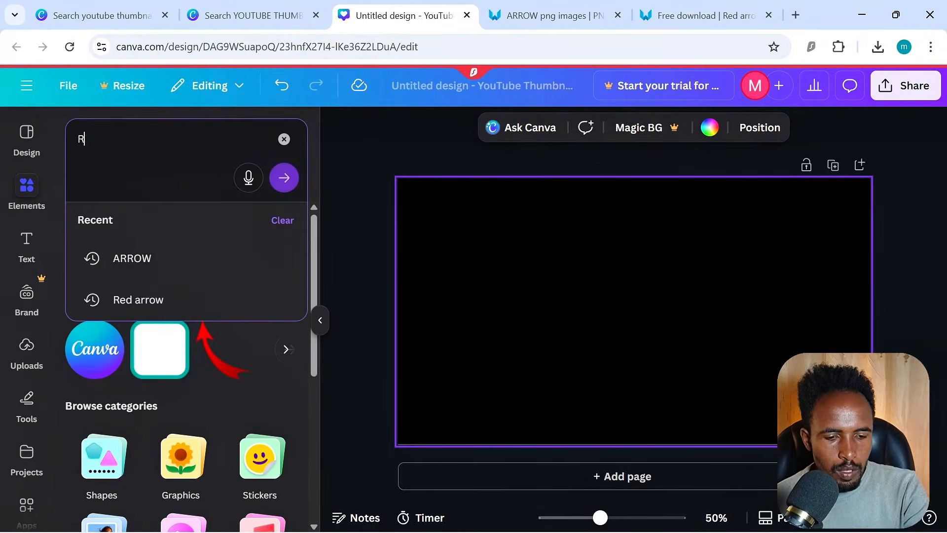
type("ECTANGLE")
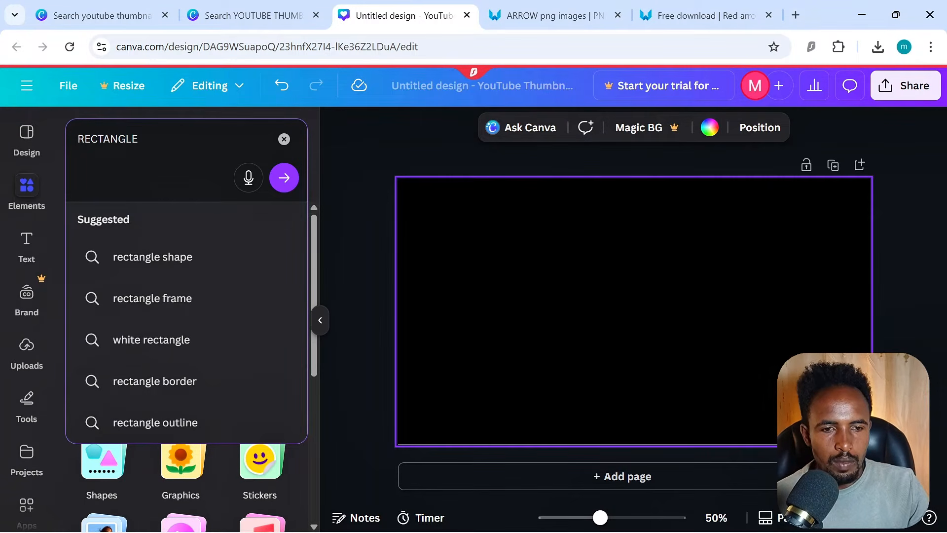
left_click(147, 257)
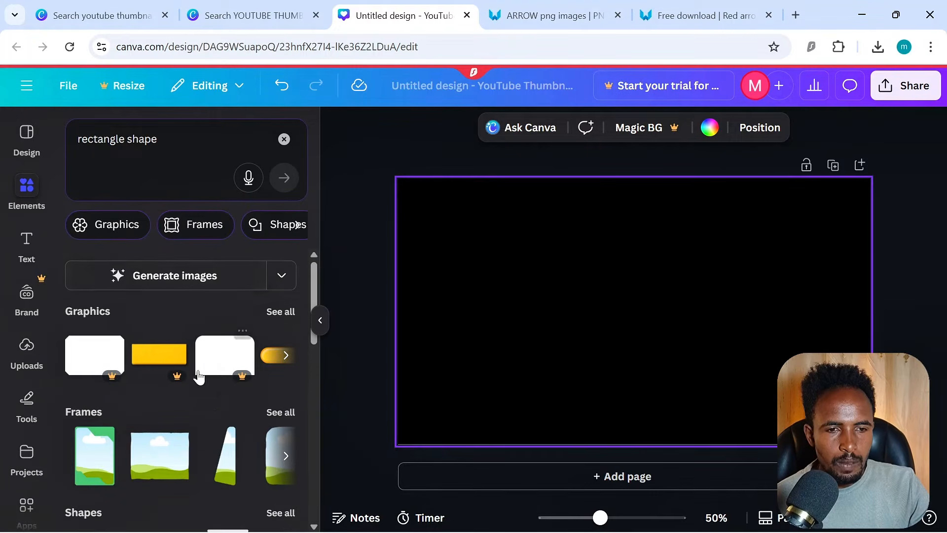
scroll(182, 409, "down", 3)
scroll(235, 377, "down", 3)
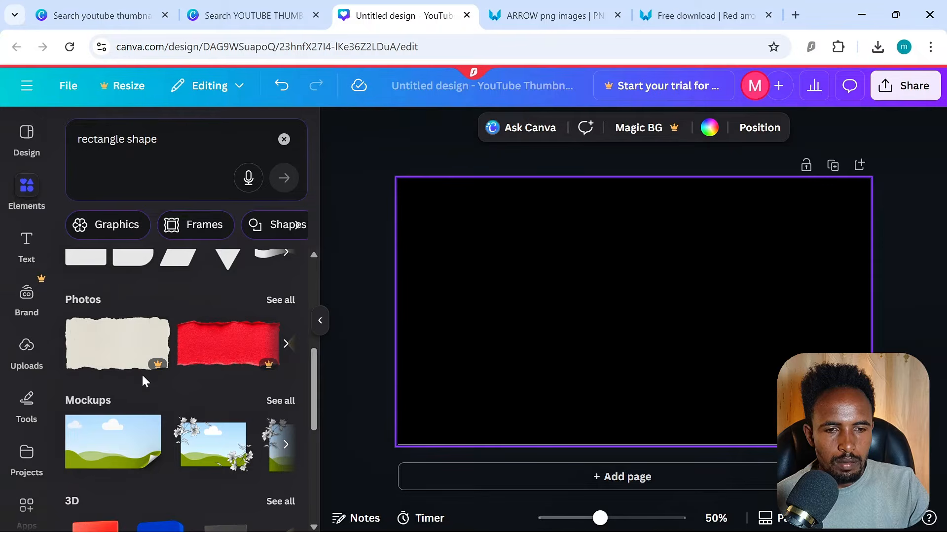
scroll(143, 380, "up", 2)
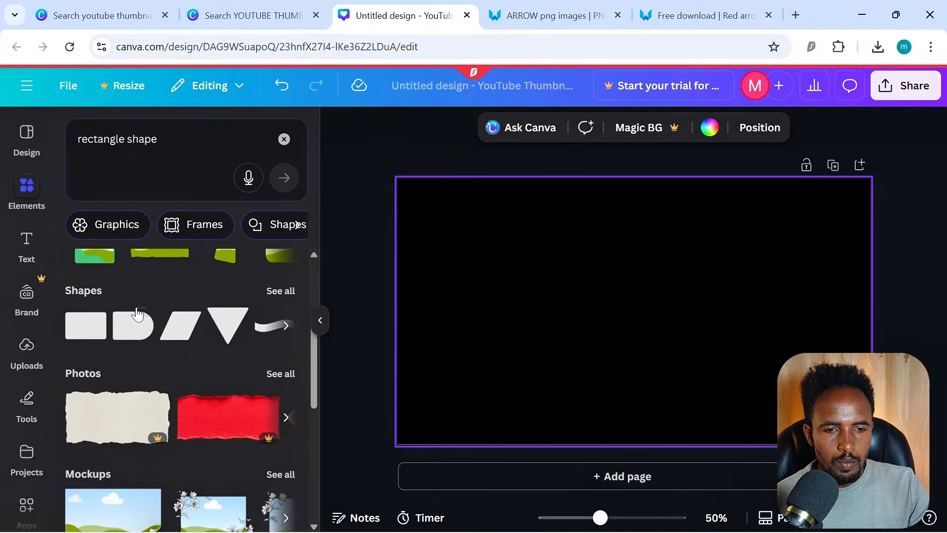
left_click(82, 335)
- Enlarge the rectangle beyond the page height and position it over the right-hand part of the black page
left_click_drag(642, 321, 729, 321)
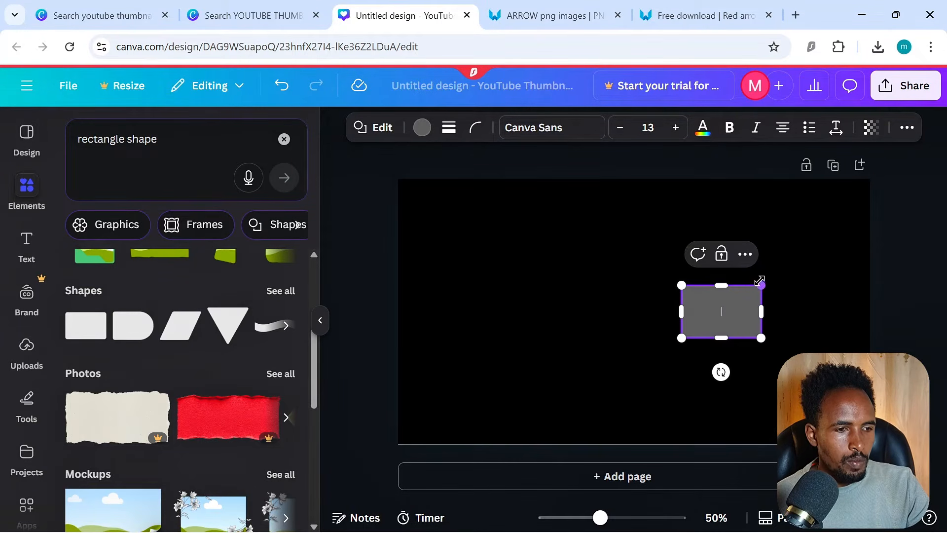
left_click_drag(761, 285, 823, 243)
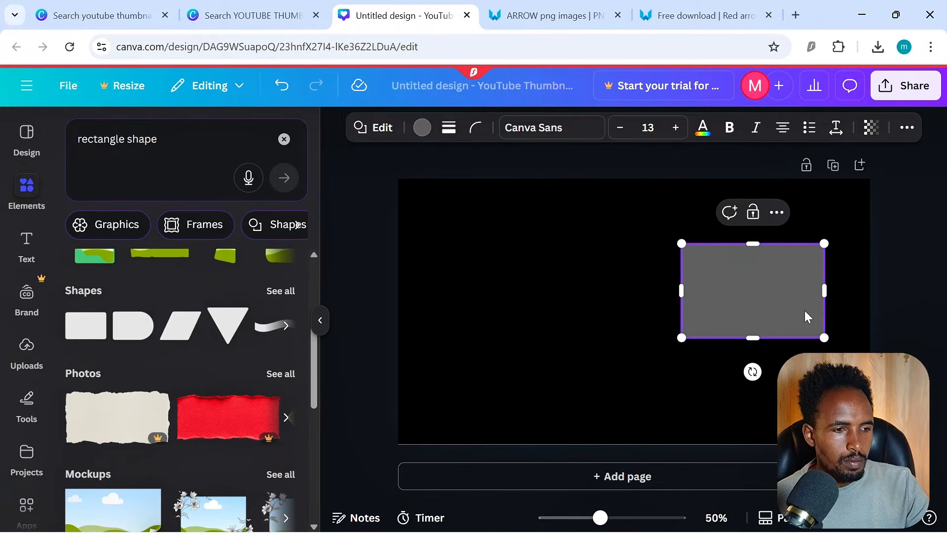
left_click_drag(799, 311, 744, 298)
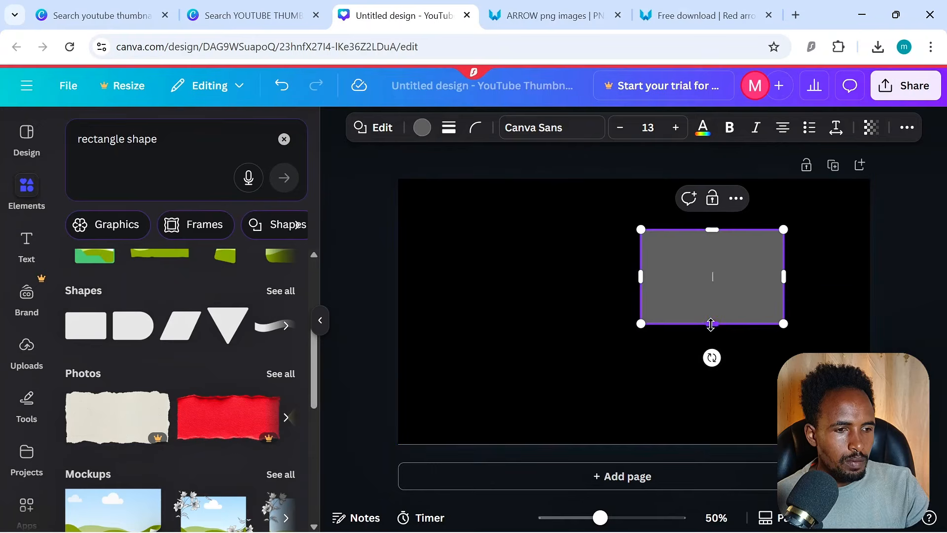
left_click_drag(712, 324, 713, 401)
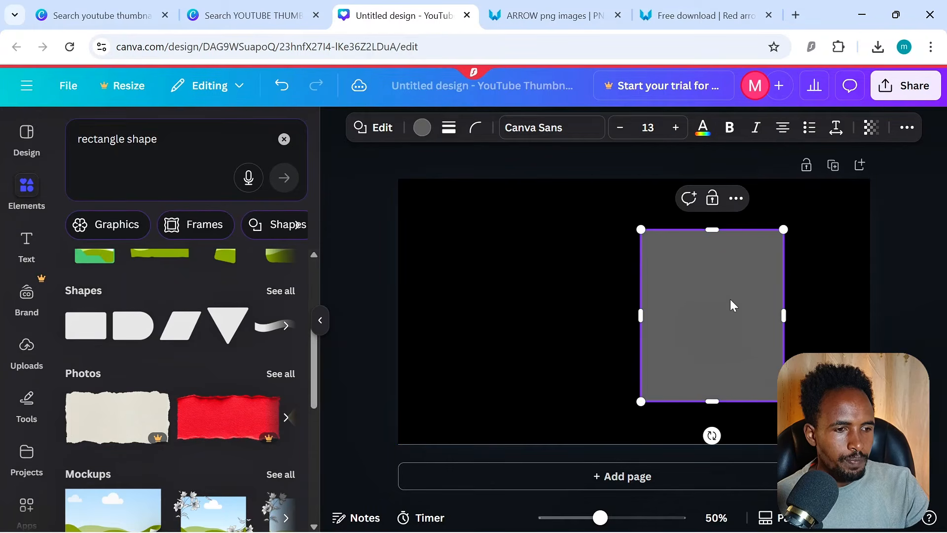
left_click_drag(788, 226, 866, 143)
left_click_drag(753, 266, 787, 284)
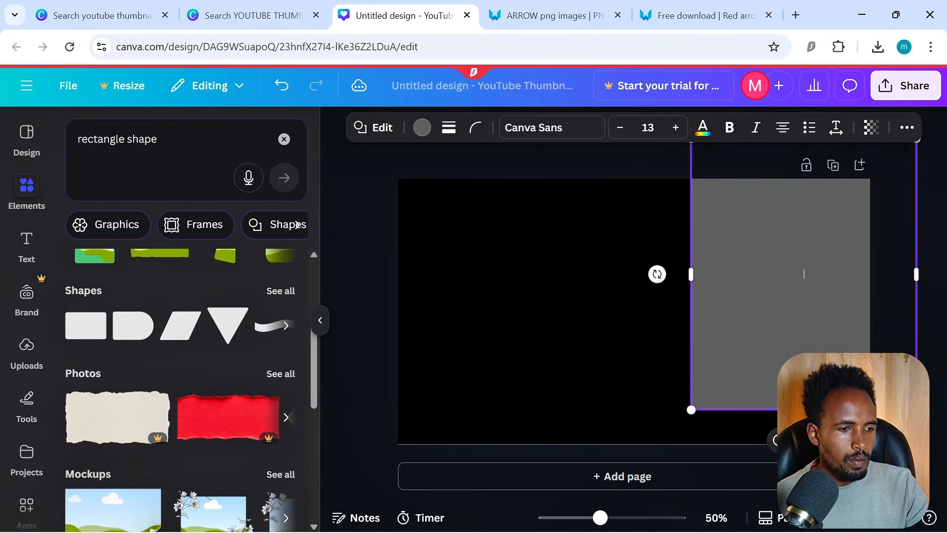
left_click_drag(931, 431, 940, 438)
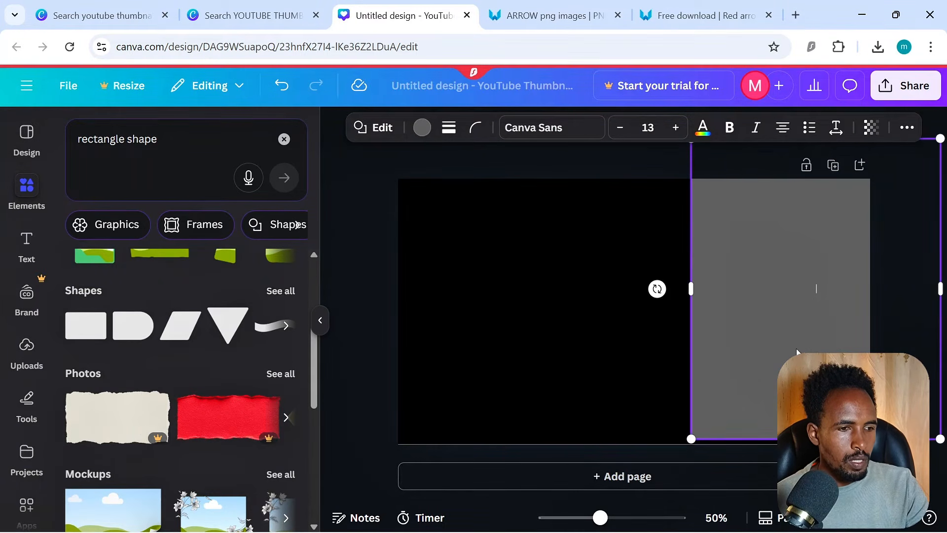
left_click_drag(776, 352, 812, 351)
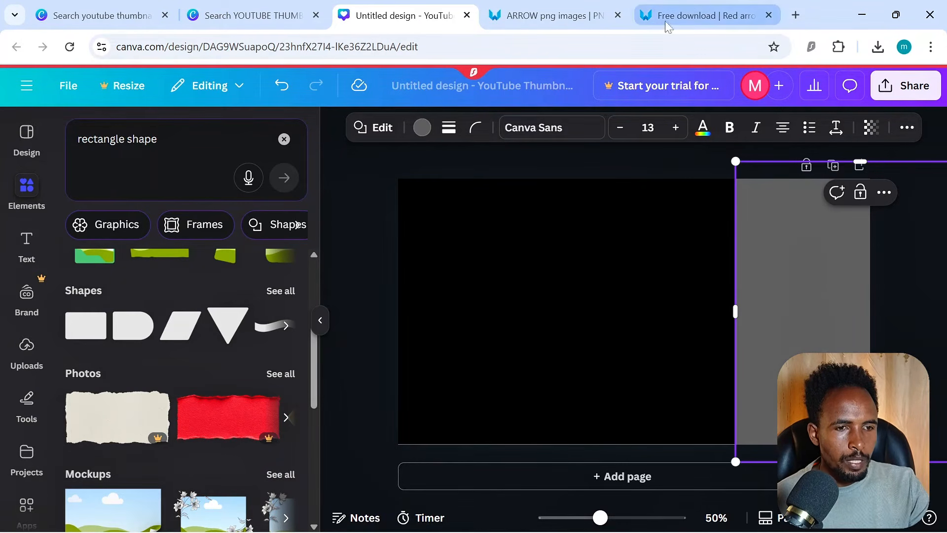
- Try a medium blue default solid colour as the rectangle's fill
left_click(422, 127)
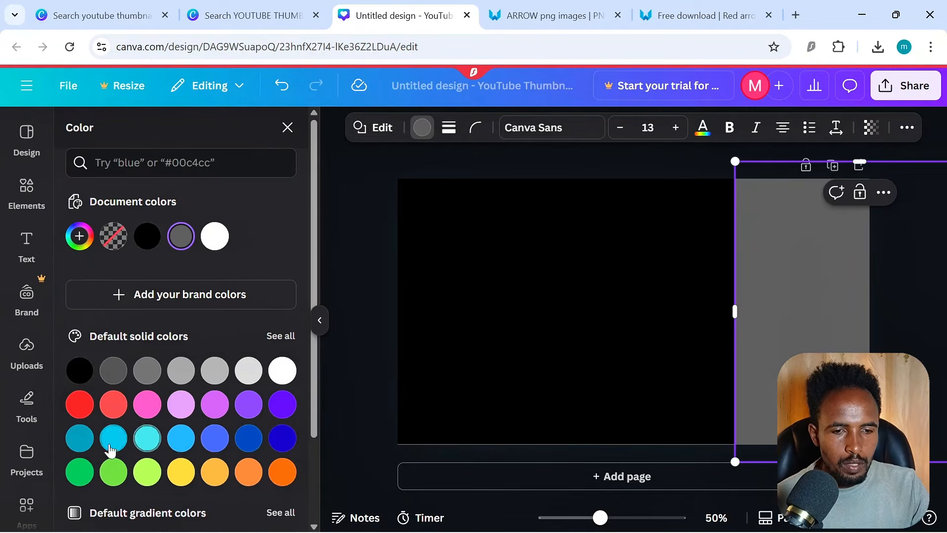
left_click(215, 440)
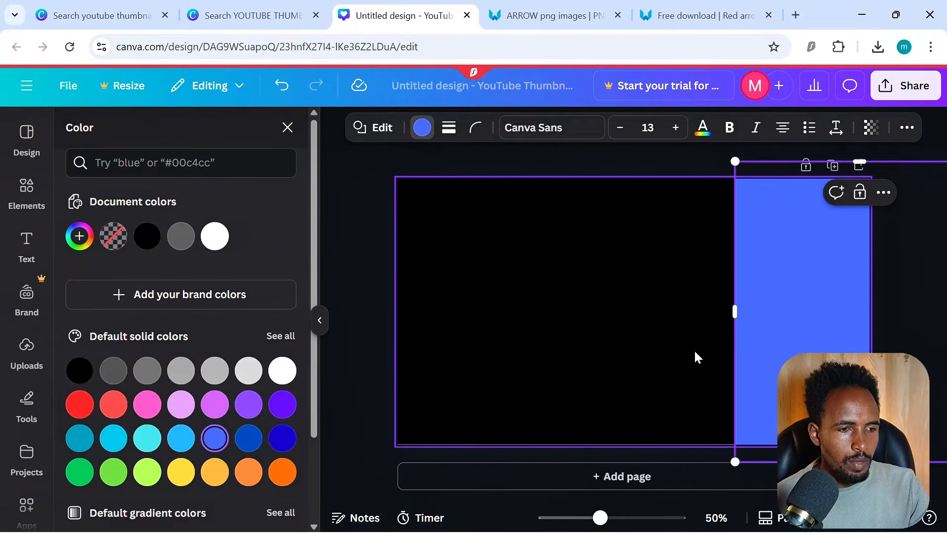
left_click(596, 290)
left_click(892, 345)
left_click(890, 344)
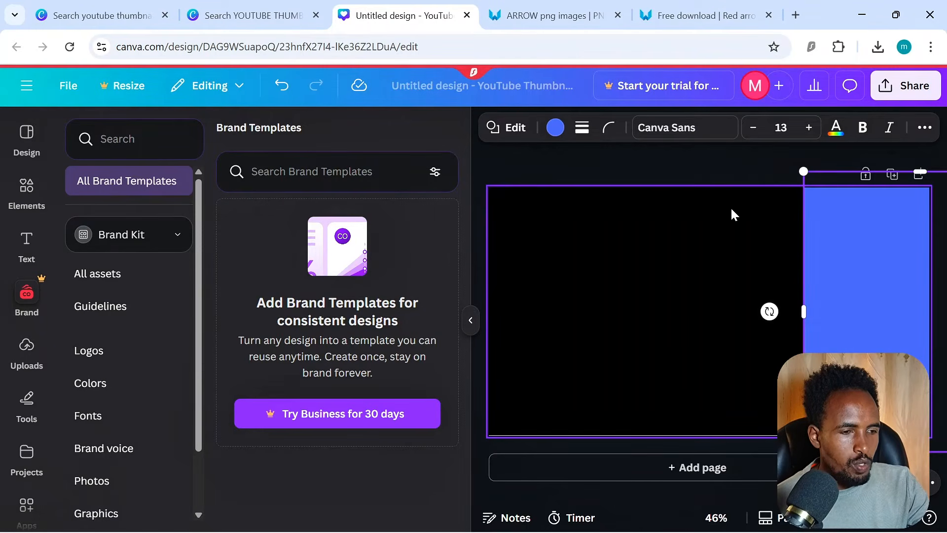
- Switch to the photo viewer to check the background colours of the exported thumbnail, and return to the Canva design
left_click(862, 14)
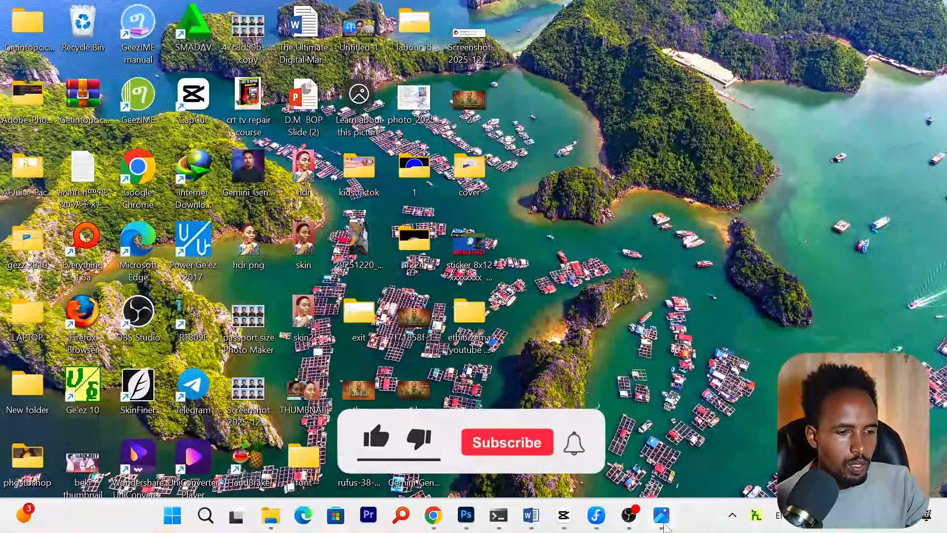
left_click(663, 522)
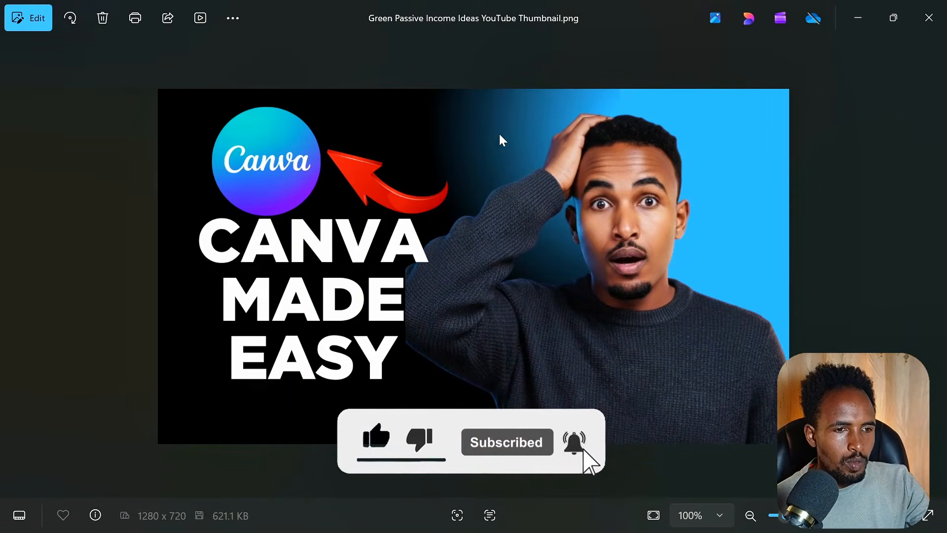
left_click(858, 17)
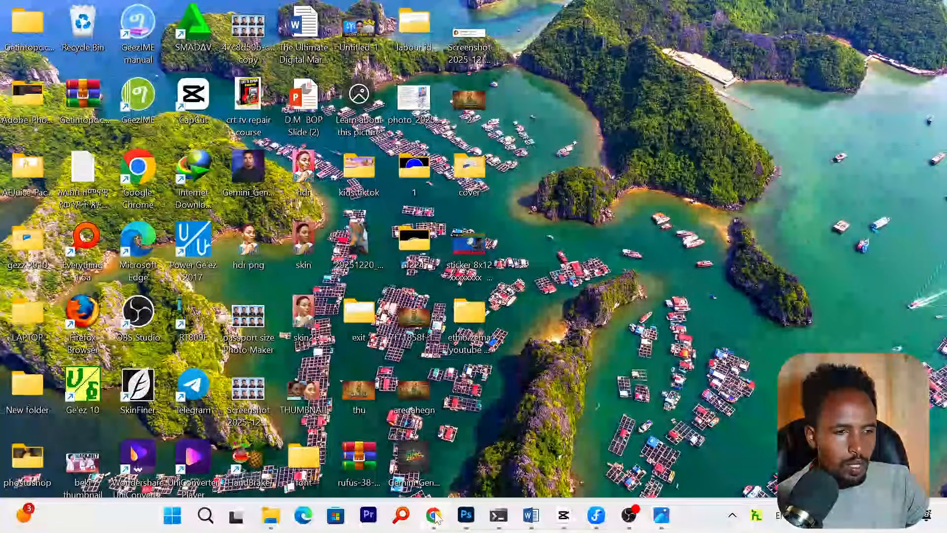
left_click(433, 515)
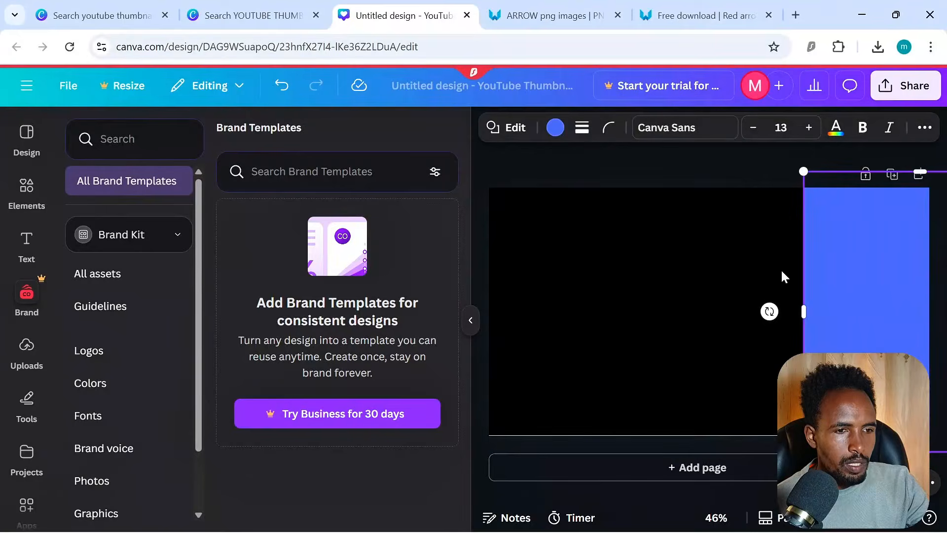
- Fill the rectangle with the light sky blue default solid colour
left_click(555, 127)
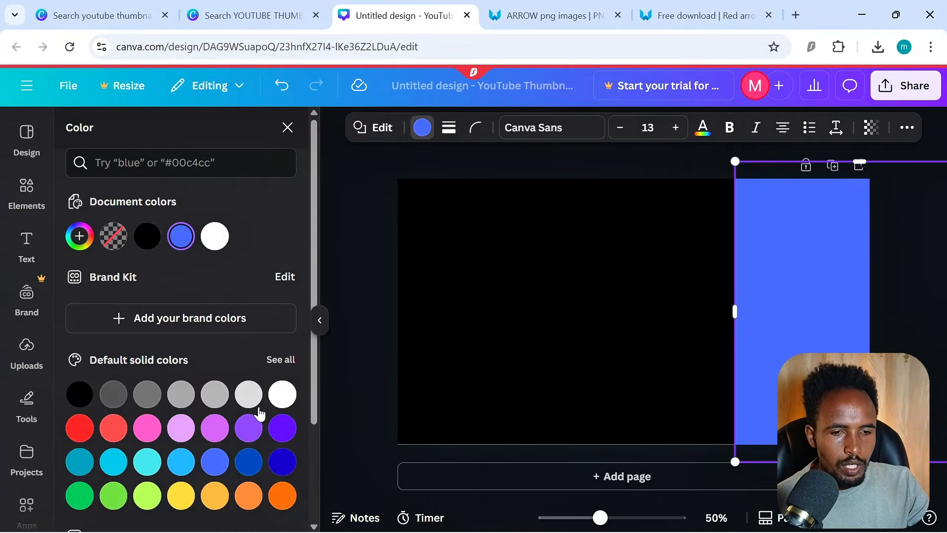
left_click(182, 464)
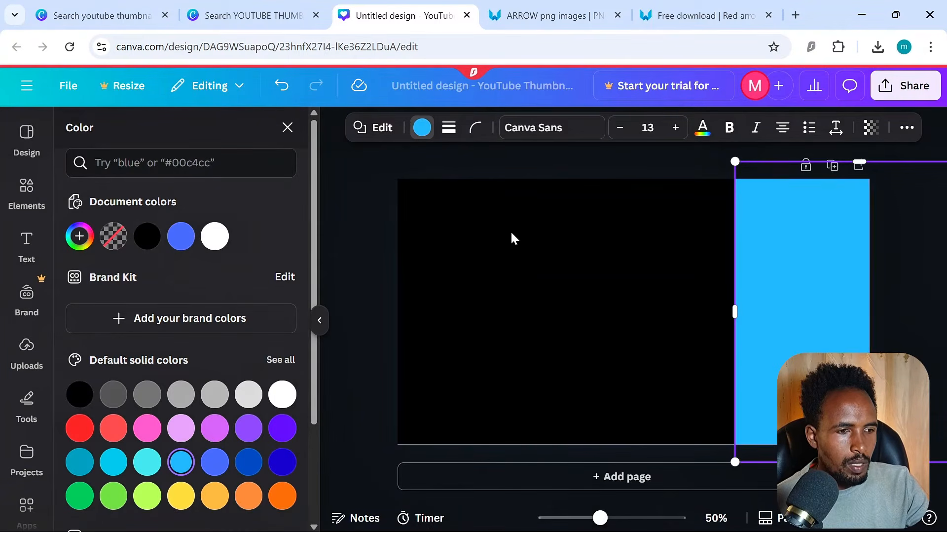
left_click(619, 281)
- Duplicate the light blue rectangle and move the copy left so it overlaps the original and the black background
left_click(820, 270)
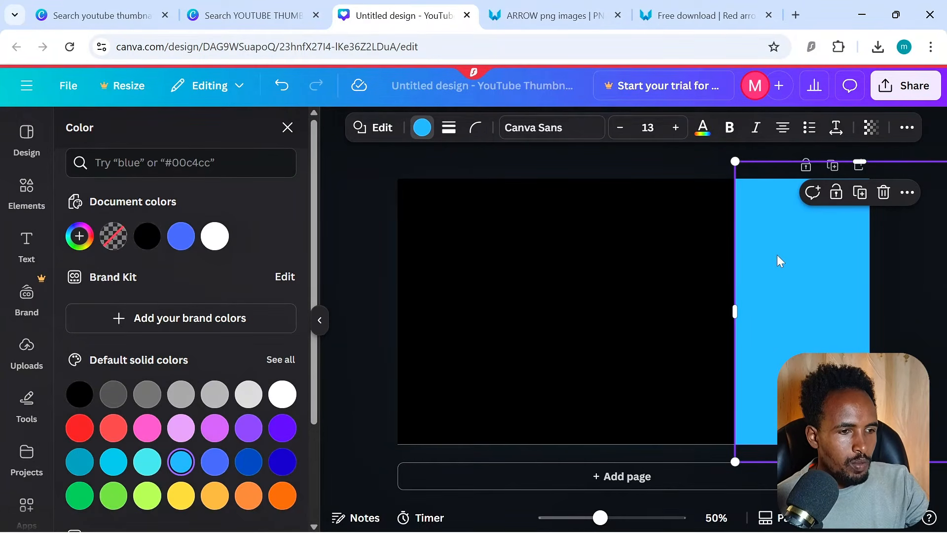
left_click(861, 193)
left_click_drag(818, 282, 687, 273)
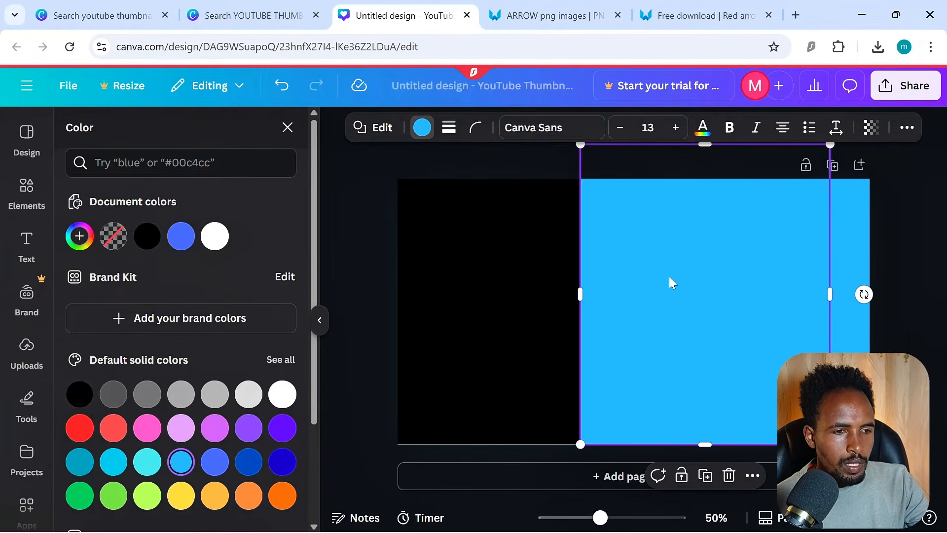
- Fill the copied rectangle with the default black-to-blue gradient and shift it further left over the black background
scroll(193, 451, "down", 3)
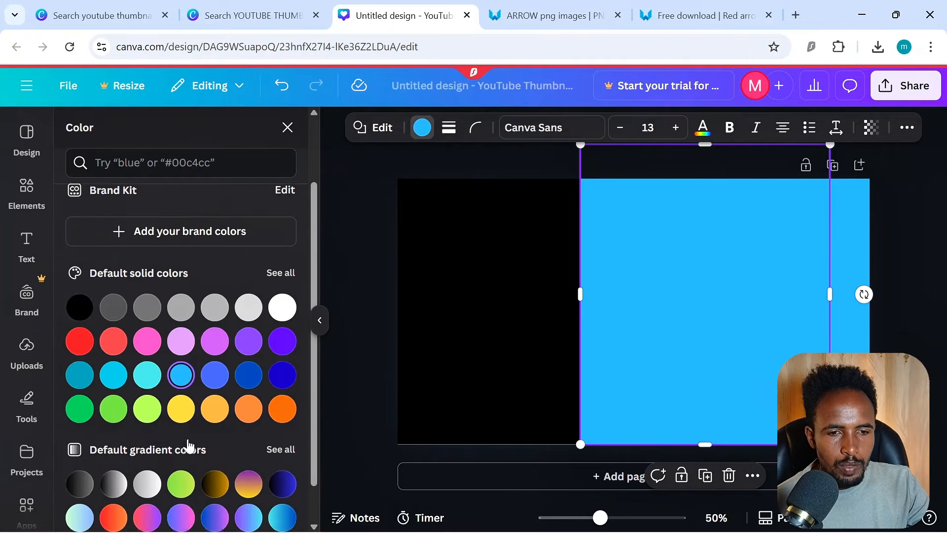
scroll(172, 413, "up", 3)
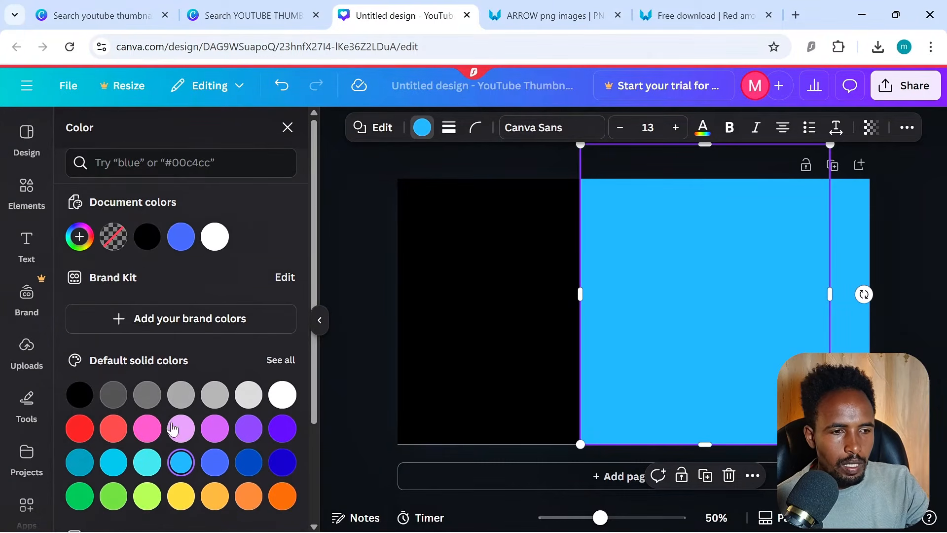
left_click(414, 131)
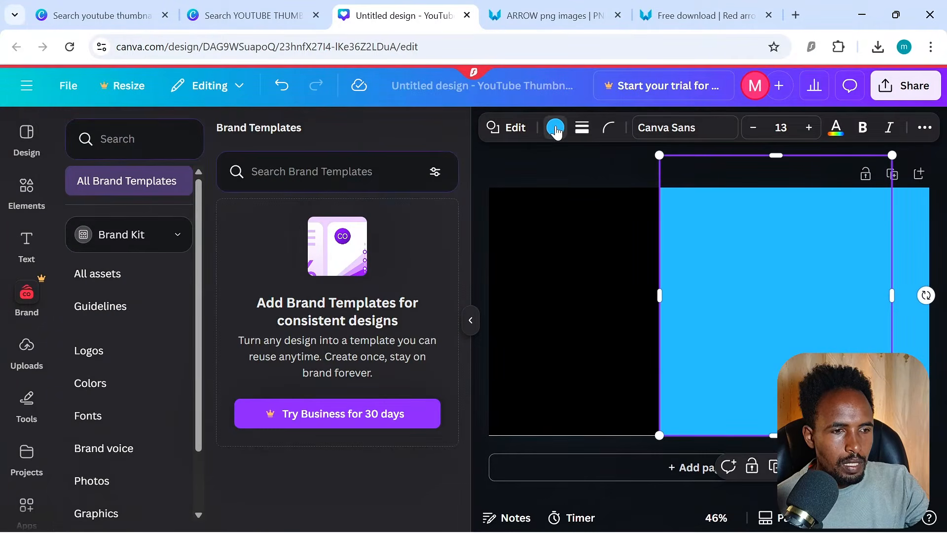
left_click(555, 128)
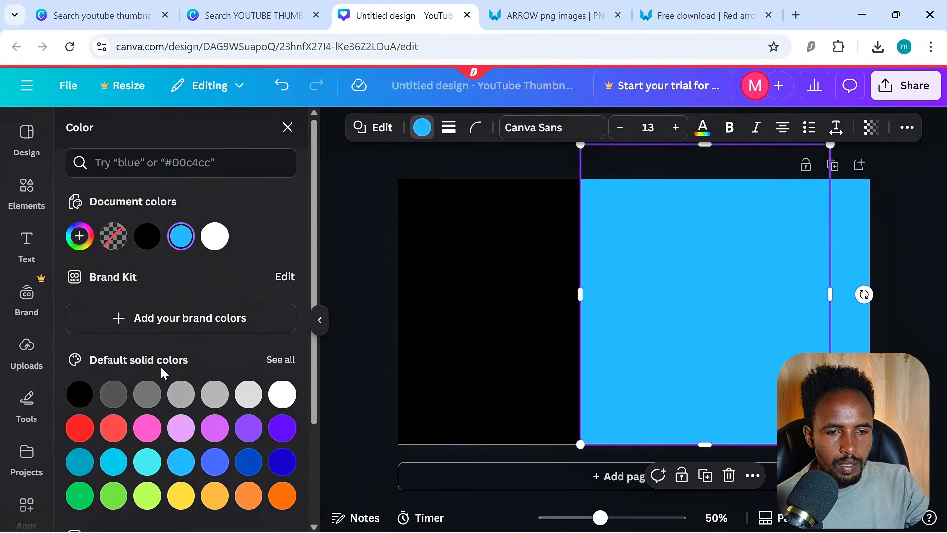
scroll(157, 420, "down", 3)
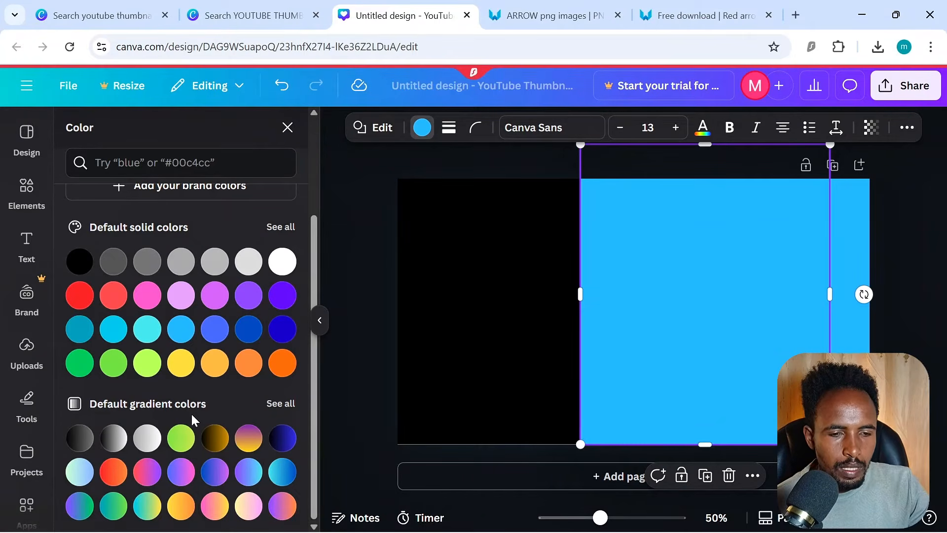
left_click(281, 444)
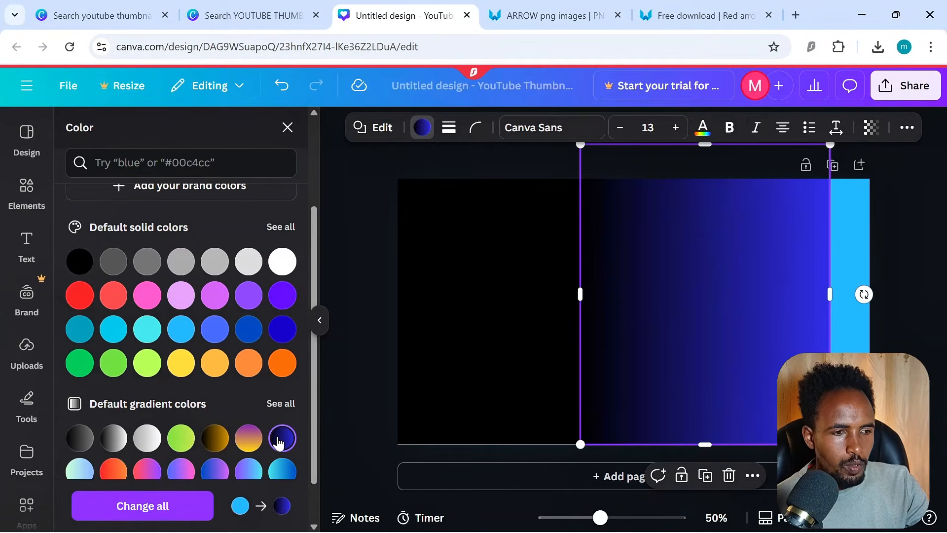
left_click_drag(733, 306, 691, 313)
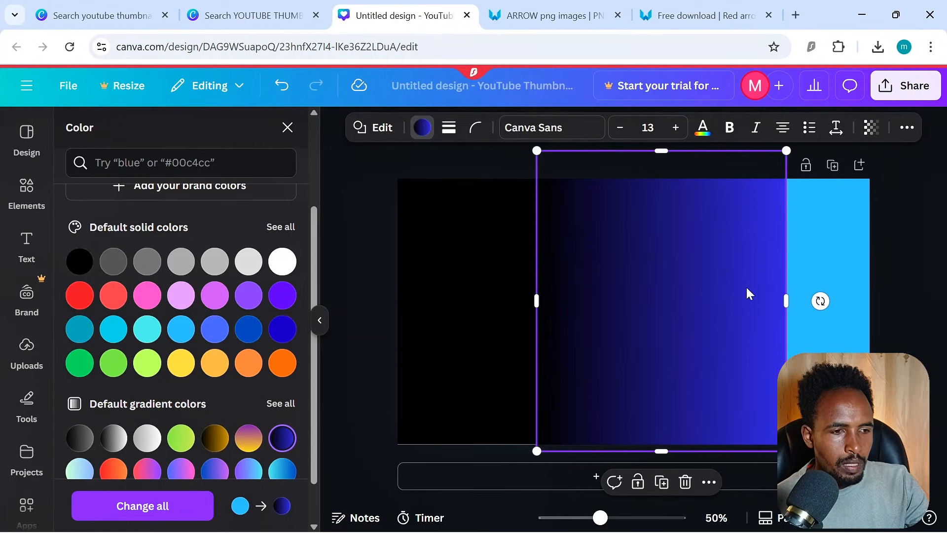
scroll(221, 379, "up", 3)
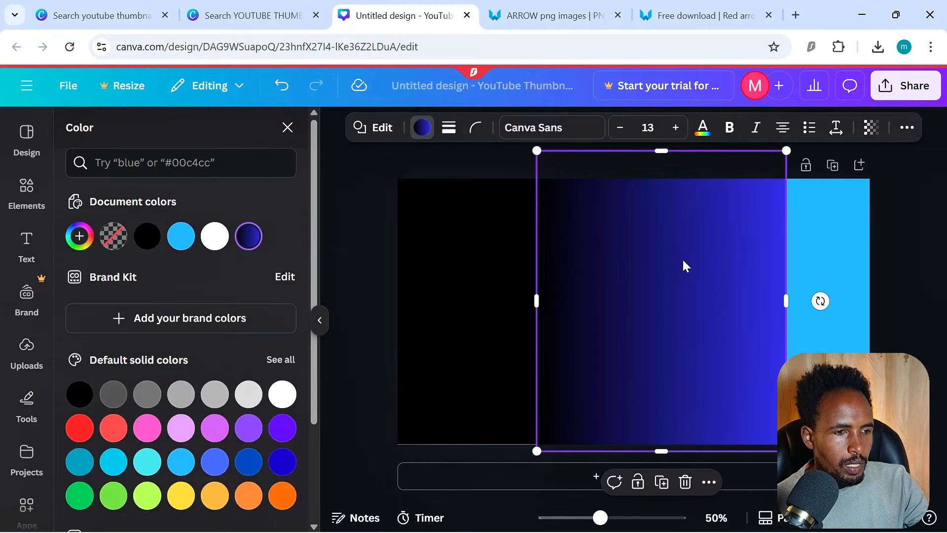
- Change the gradient's blue stop to the sky blue #38B6FF sampled from the solid rectangle, and shift the gradient rectangle right over it
left_click(654, 282)
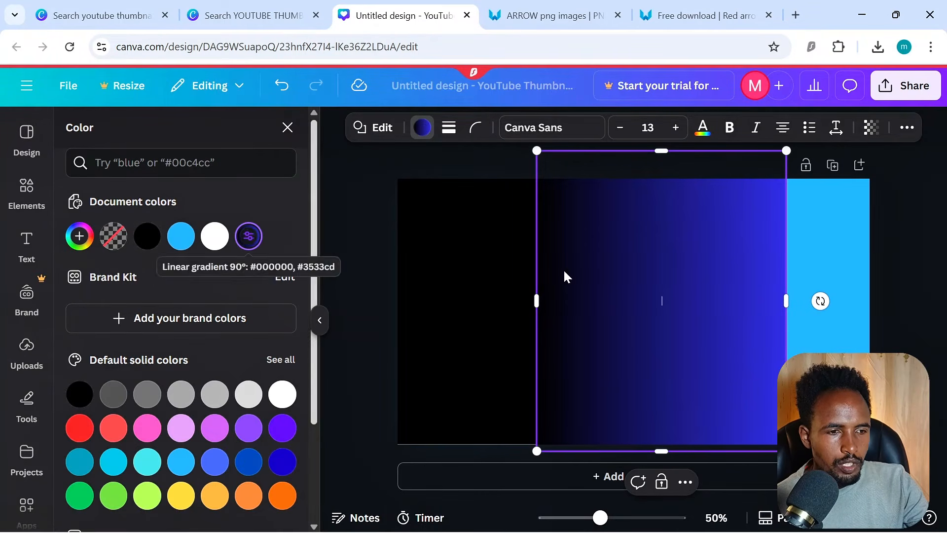
left_click(249, 237)
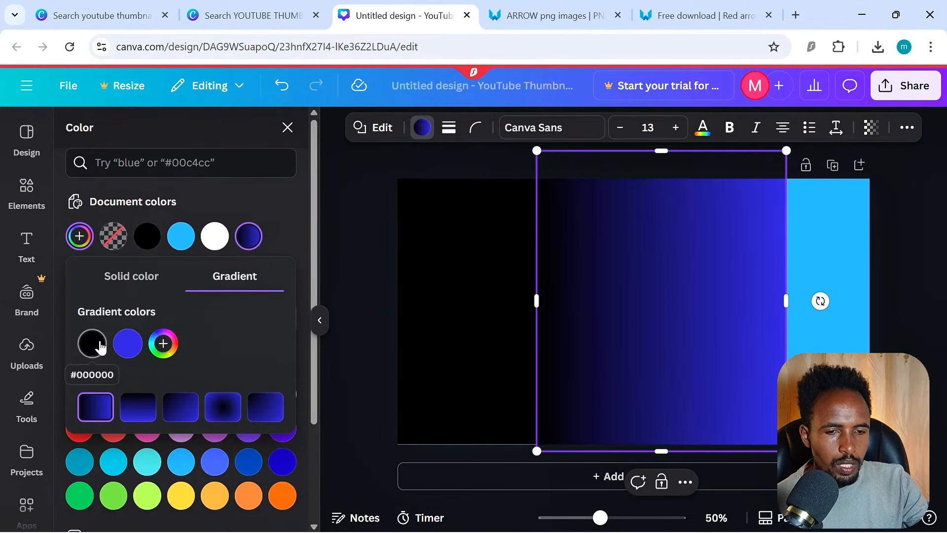
left_click(128, 348)
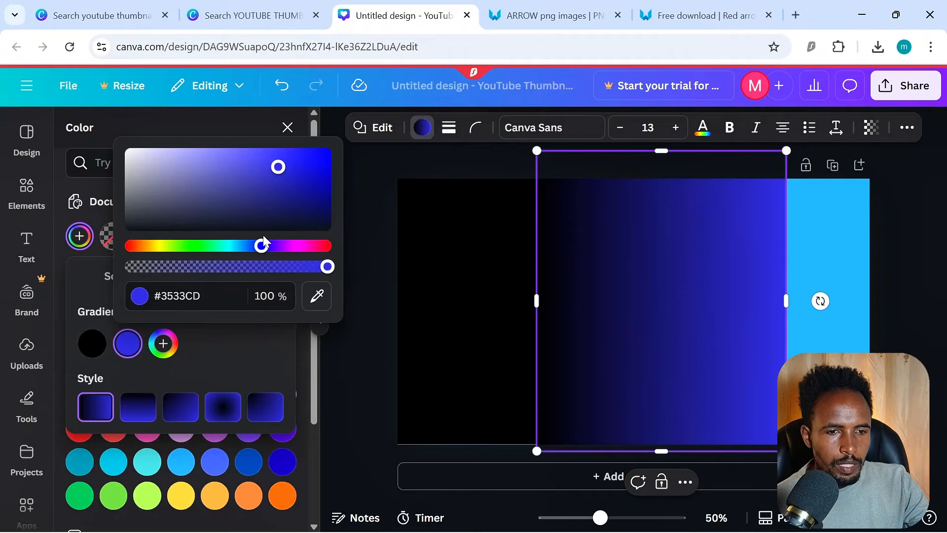
left_click(316, 295)
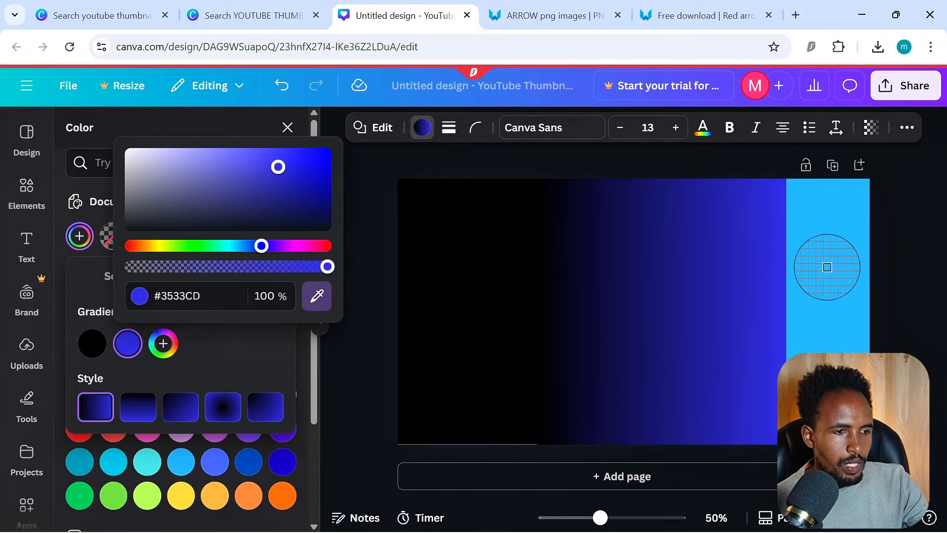
left_click(827, 271)
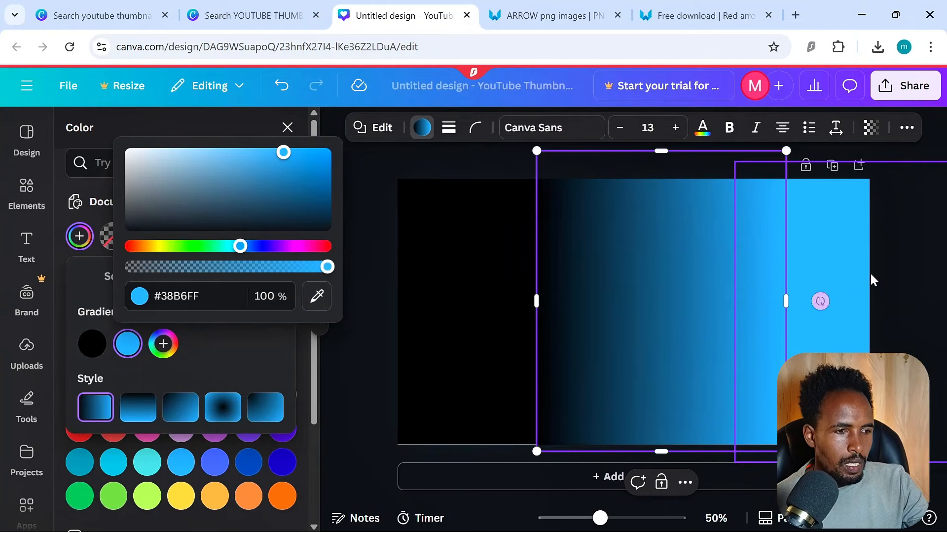
left_click(637, 269)
left_click_drag(617, 277, 688, 295)
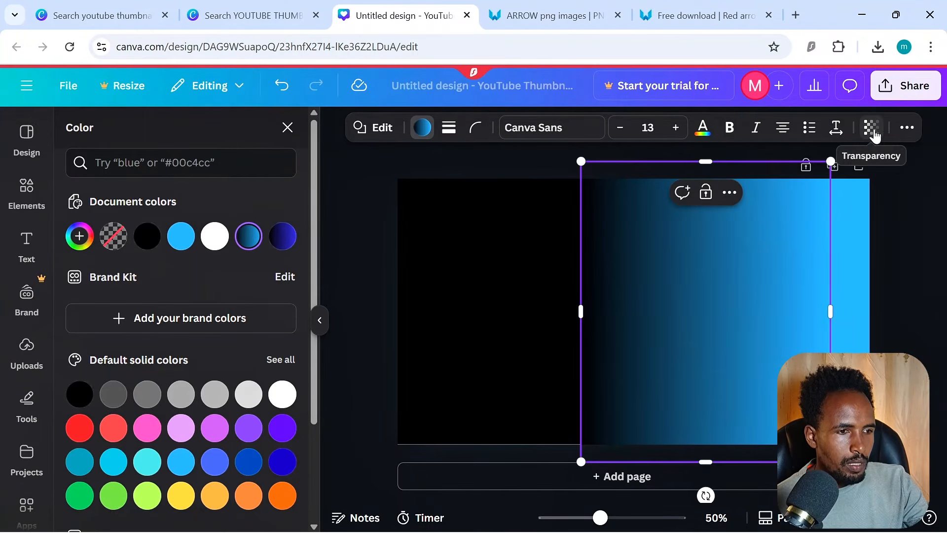
- Try the gradient rectangle beneath the solid light blue one in the layer order, shift it left, and restore it to the top layer
left_click(900, 129)
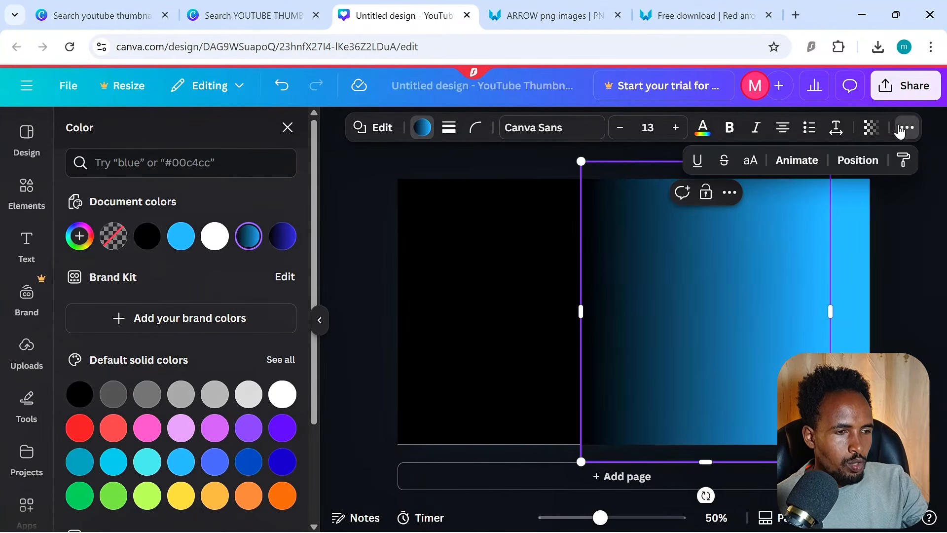
left_click(858, 167)
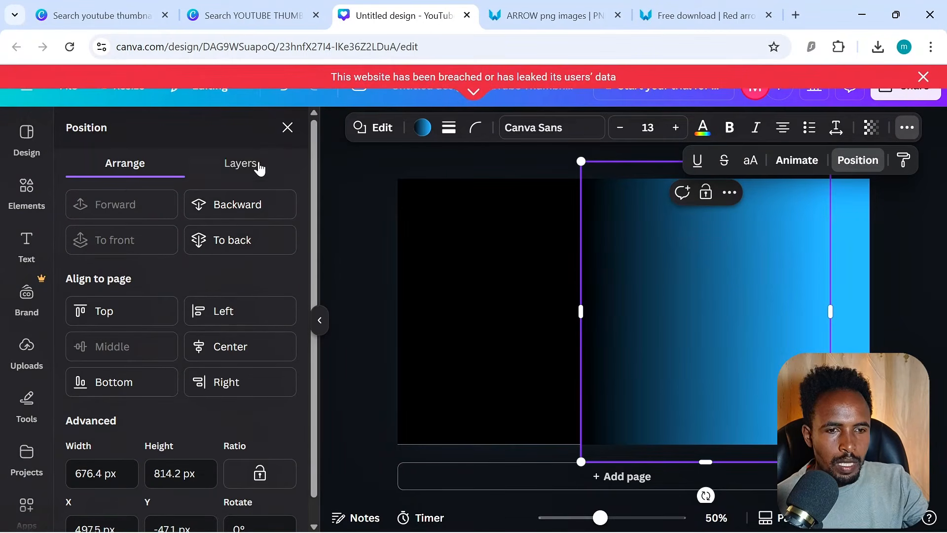
left_click(239, 164)
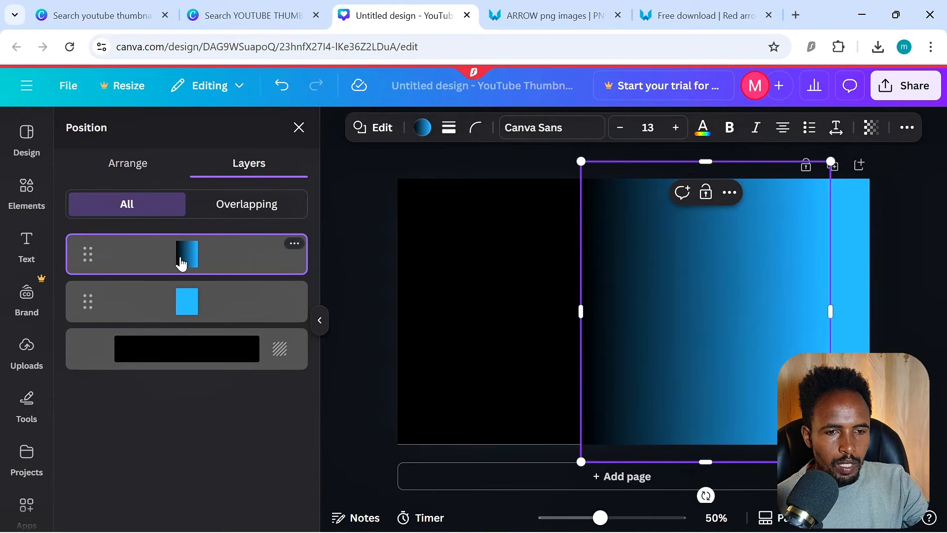
mouse_move(191, 264)
left_mouse_down()
mouse_move(191, 314)
mouse_move(198, 281)
left_mouse_up()
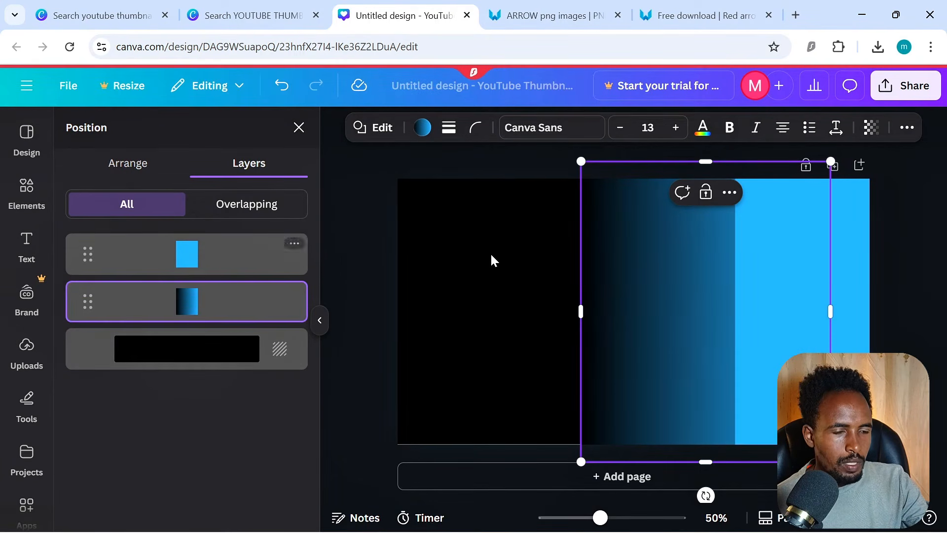
left_click_drag(656, 311, 562, 299)
left_click_drag(196, 286, 190, 242)
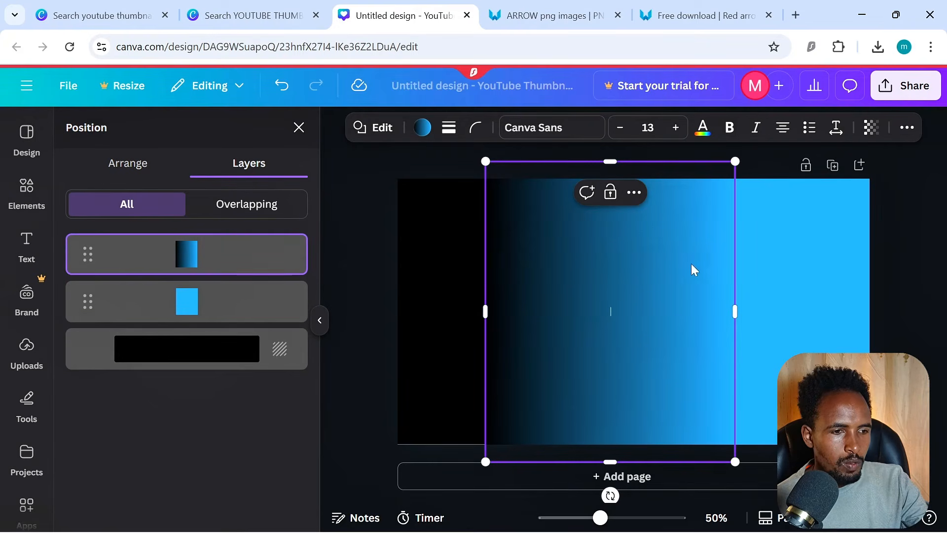
- Move the gradient rectangle right over the solid light blue rectangle so the black blends smoothly into the blue, and deselect it
left_click_drag(656, 295, 747, 290)
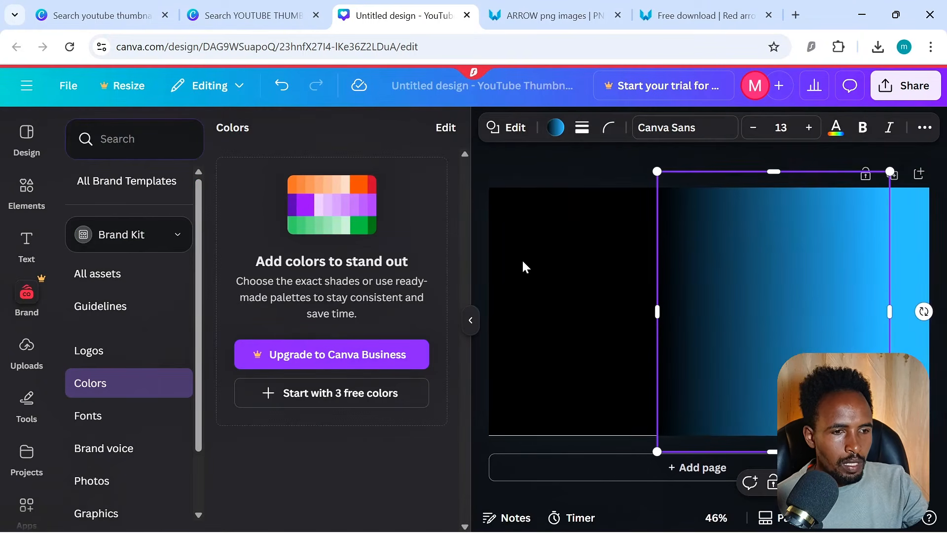
left_click(498, 194)
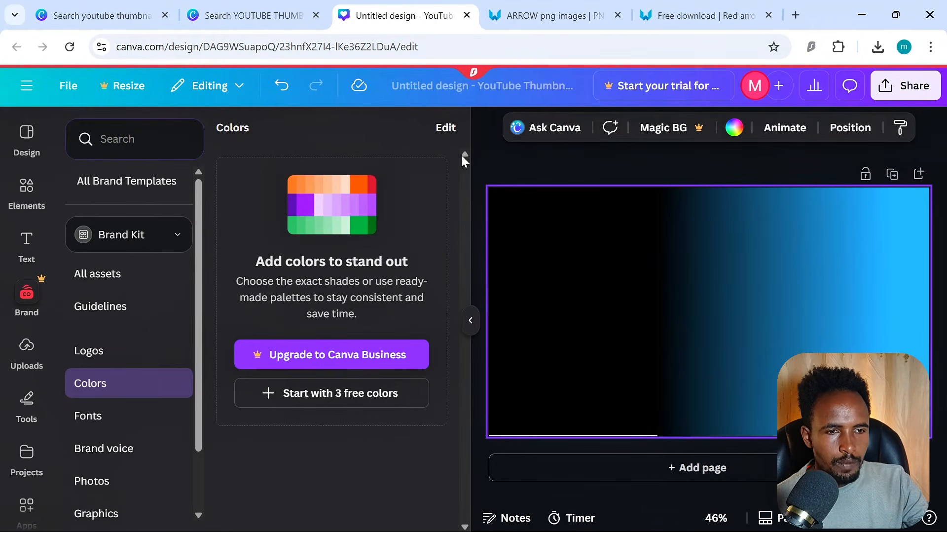
- Insert the uploaded cut-out photo of the shocked man with his hand on his head
left_click(27, 244)
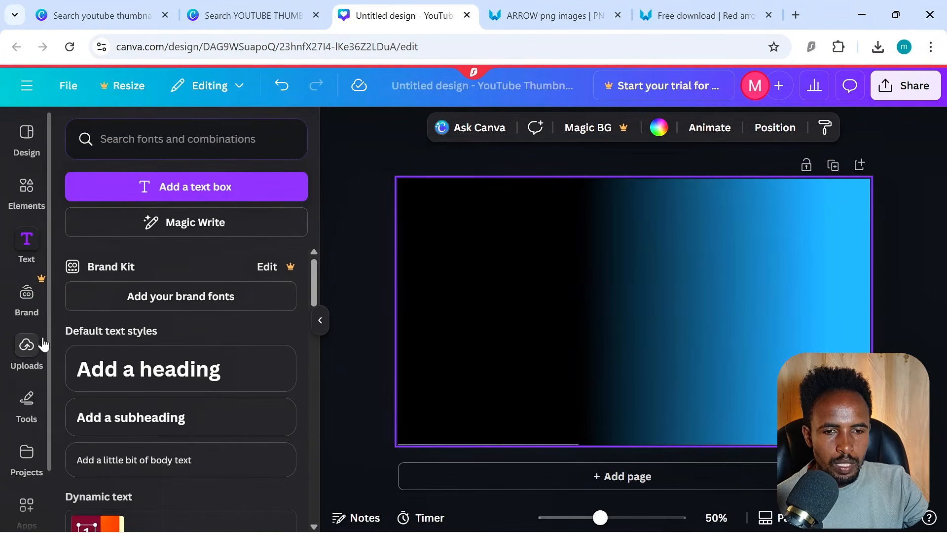
left_click(21, 360)
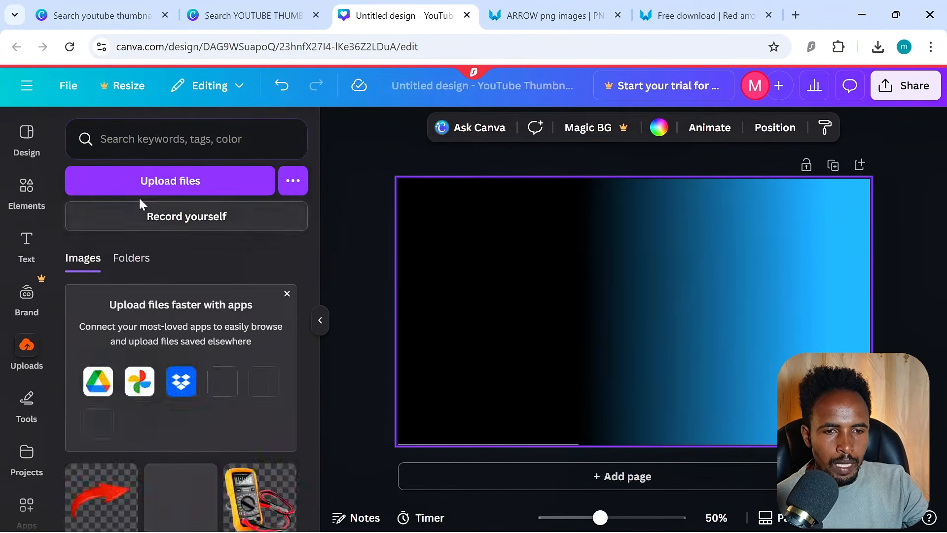
scroll(211, 446, "down", 3)
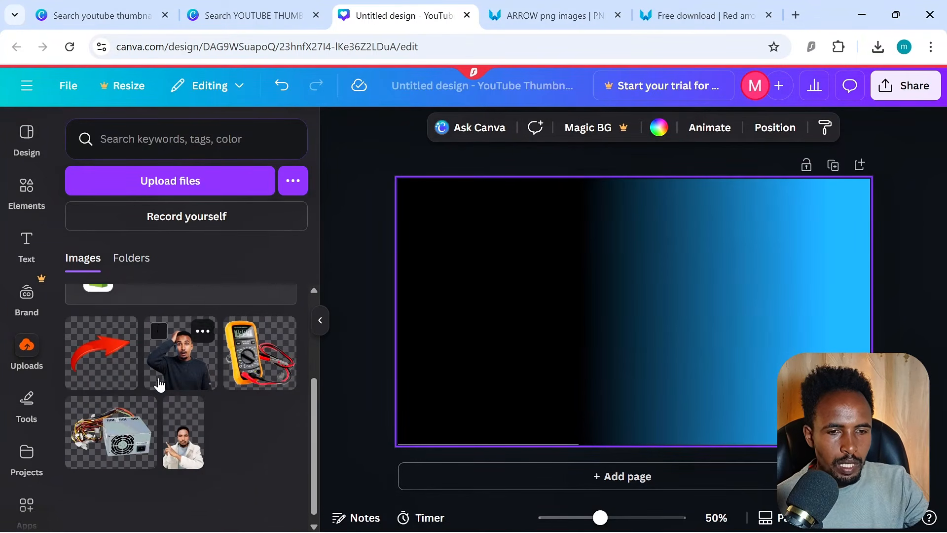
scroll(197, 345, "up", 2)
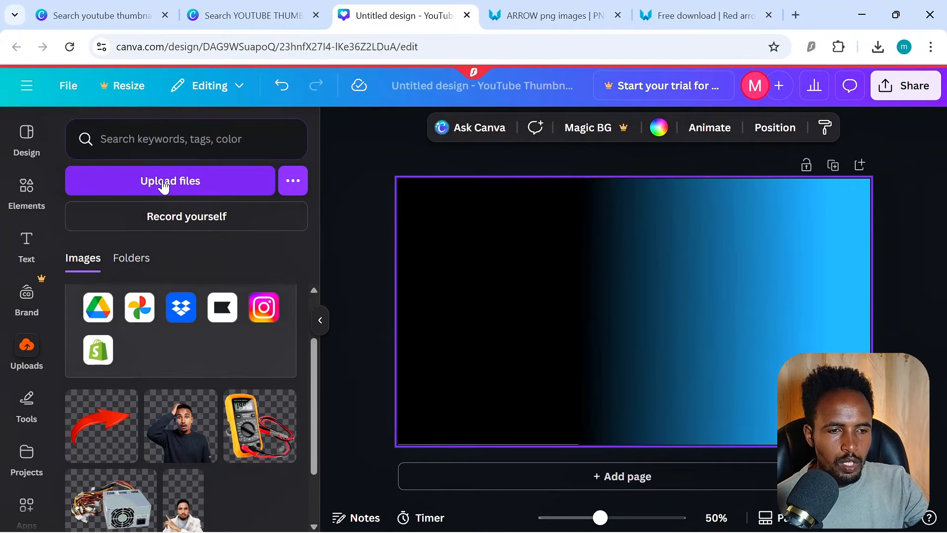
left_click(186, 420)
- Enlarge the man's photo and position it over the blue right half, with his body cropped by the page's bottom edge
left_click_drag(704, 247, 905, 184)
left_click_drag(771, 321, 708, 321)
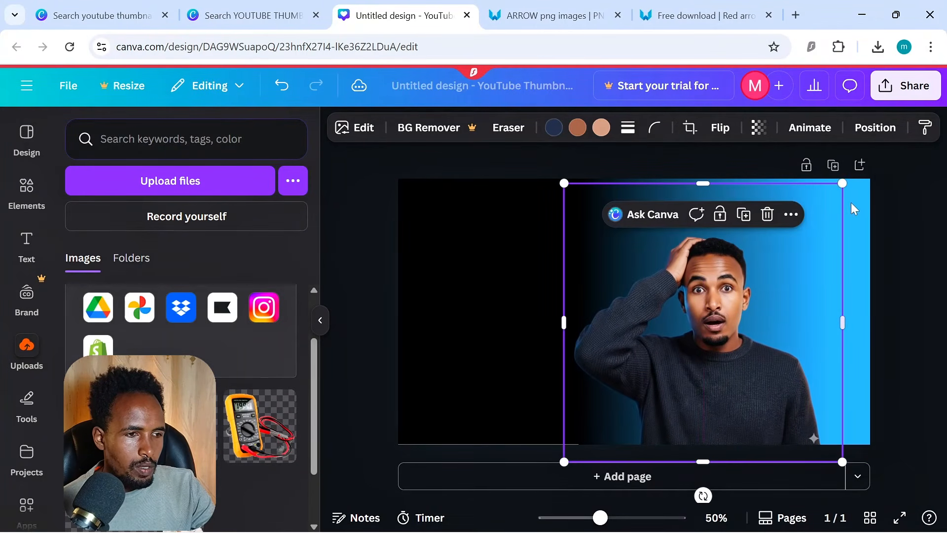
left_click_drag(844, 185, 908, 117)
left_click_drag(763, 310, 735, 332)
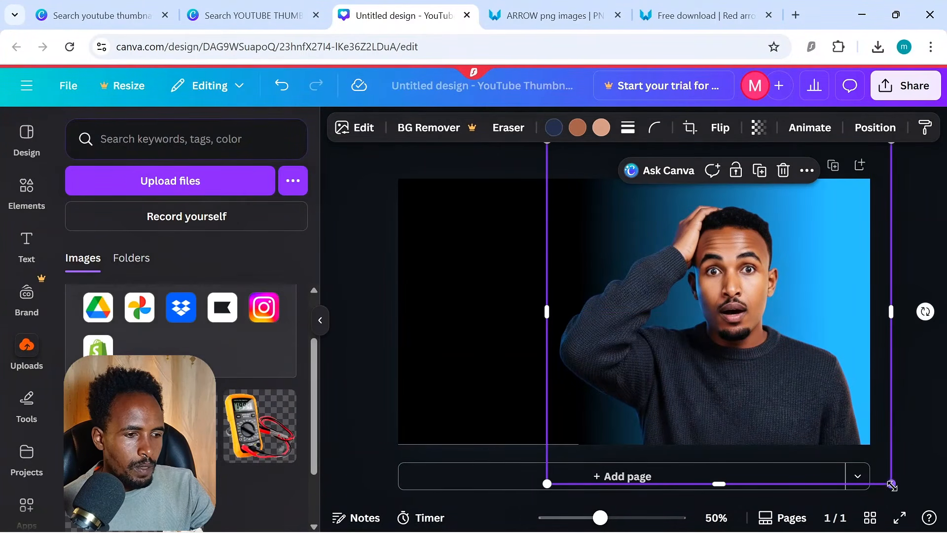
left_click_drag(905, 498, 913, 514)
left_click_drag(753, 368, 754, 361)
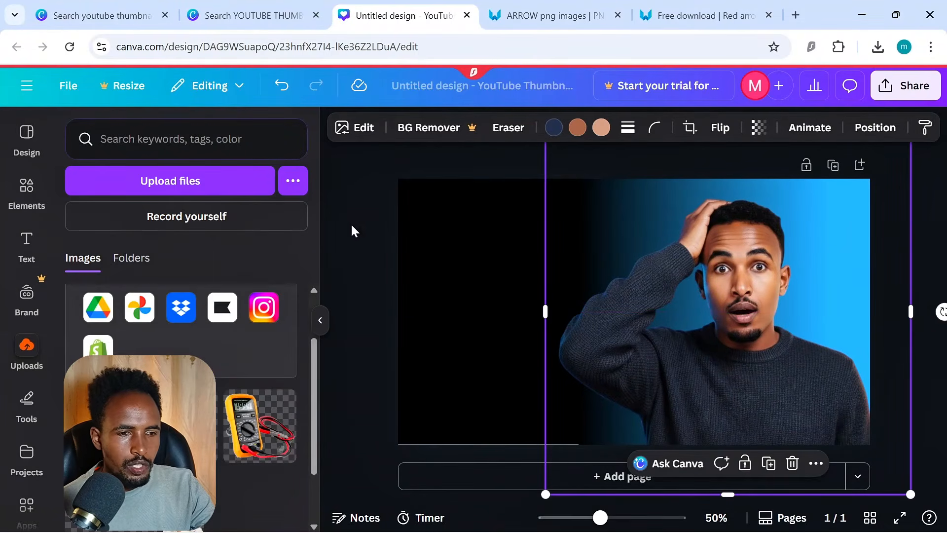
left_click(360, 237)
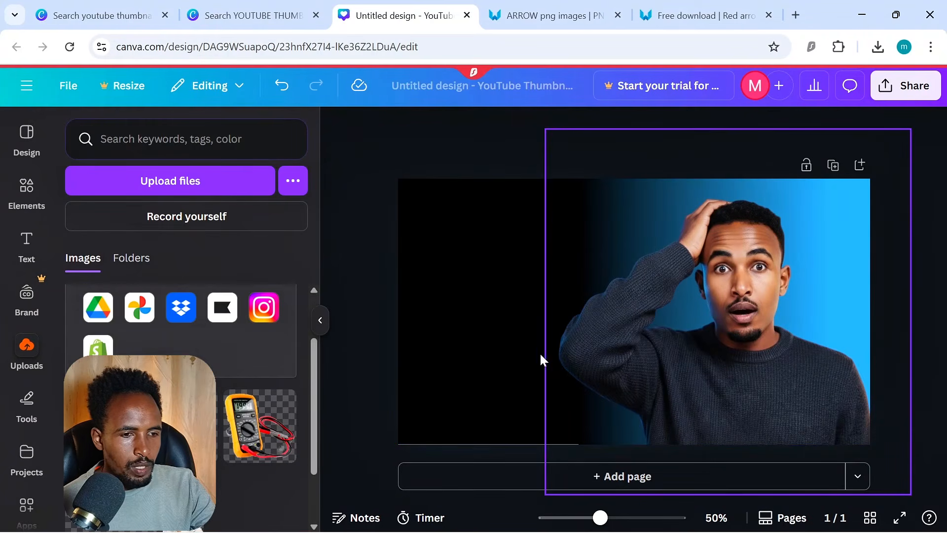
- Add a heading reading "CANVA MADE EASY" with one word per line
left_click(27, 242)
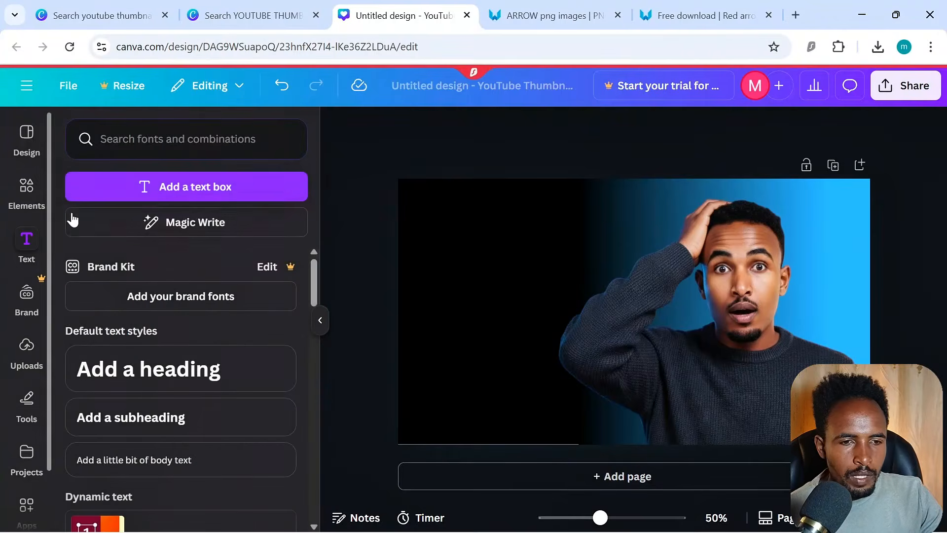
left_click(130, 379)
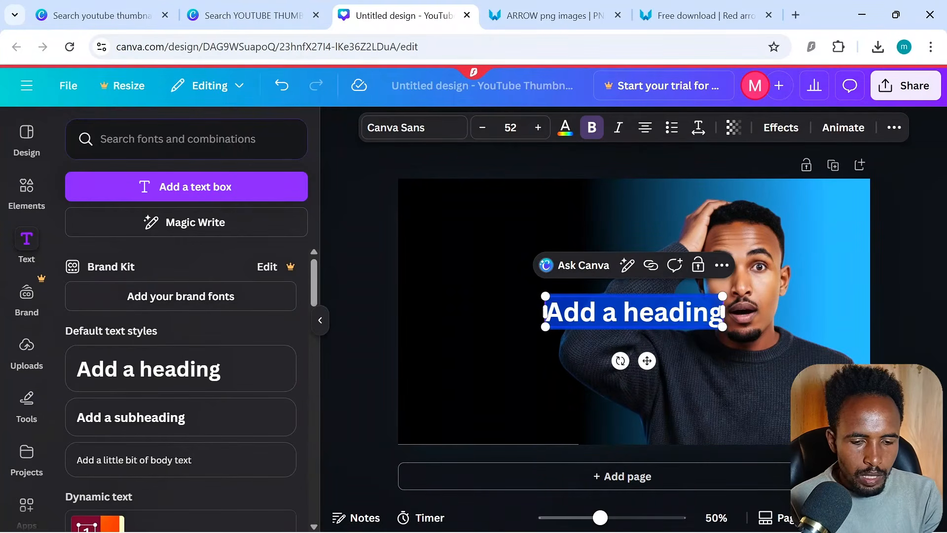
type("CANVA MADE EASY")
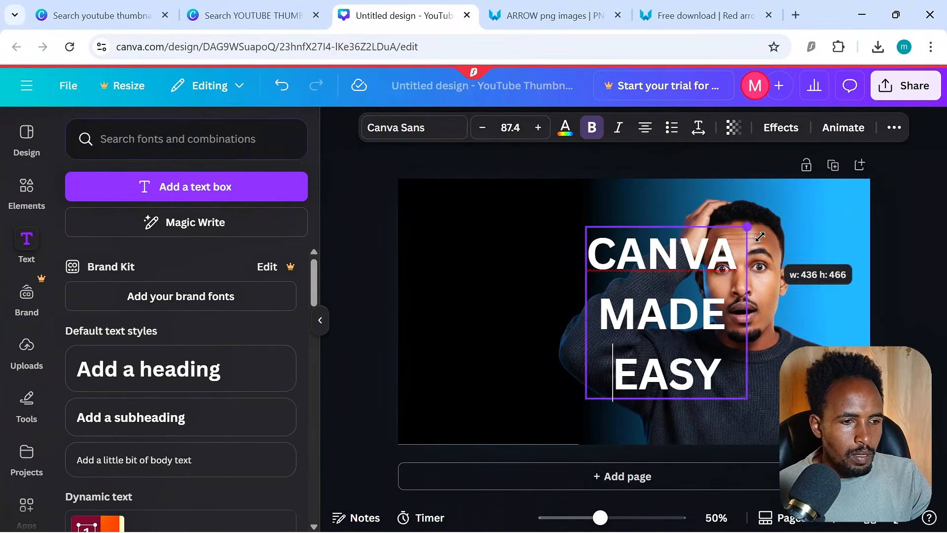
- Enlarge the heading to font size 86.6 and move it onto the black area beside the man
left_click(602, 281)
left_click(641, 266)
left_click_drag(598, 256, 519, 254)
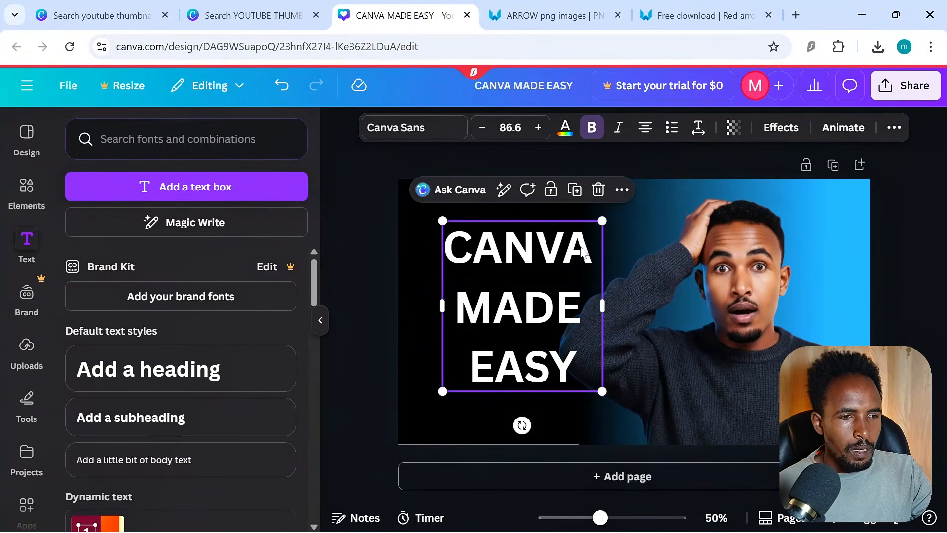
left_click_drag(506, 252, 487, 256)
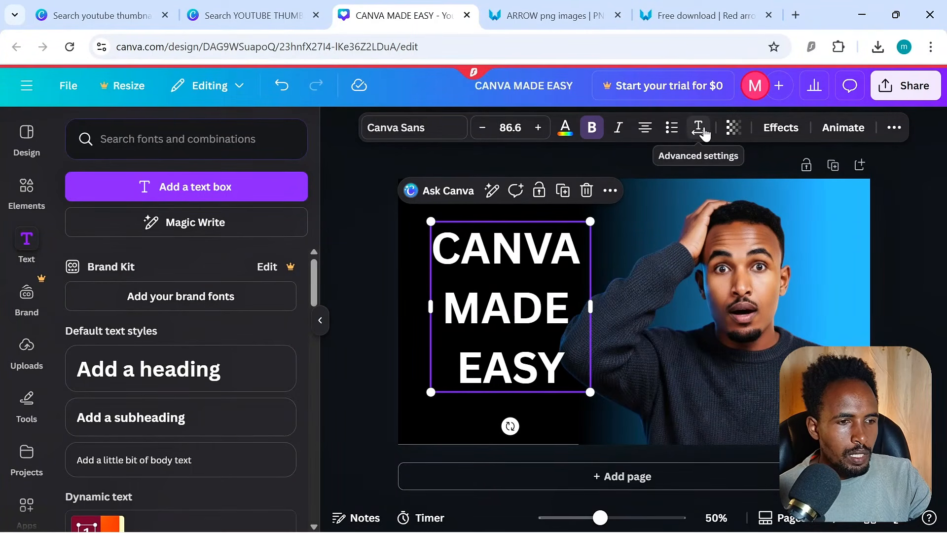
- Set the heading's line spacing to 1.05 and move the heading further left, vertically centred on the page
left_click(700, 129)
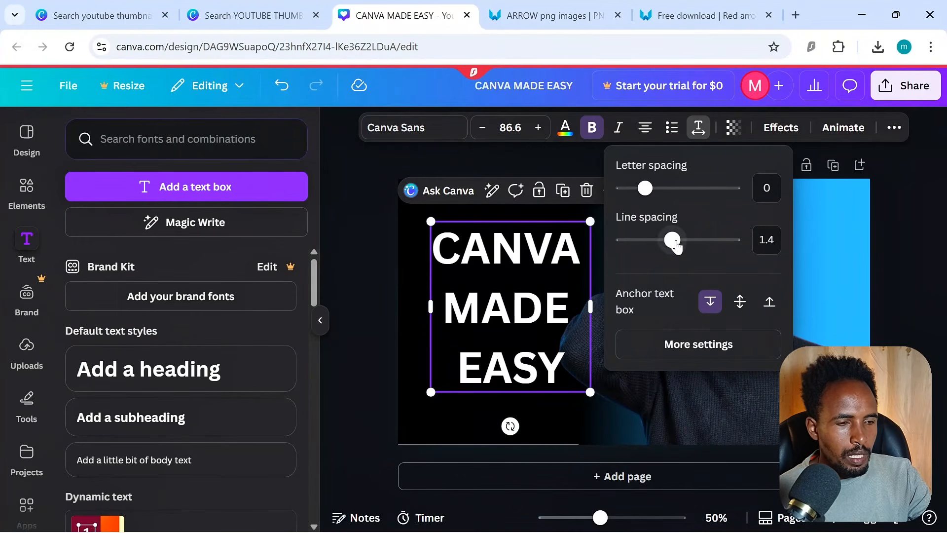
left_click_drag(673, 245, 652, 243)
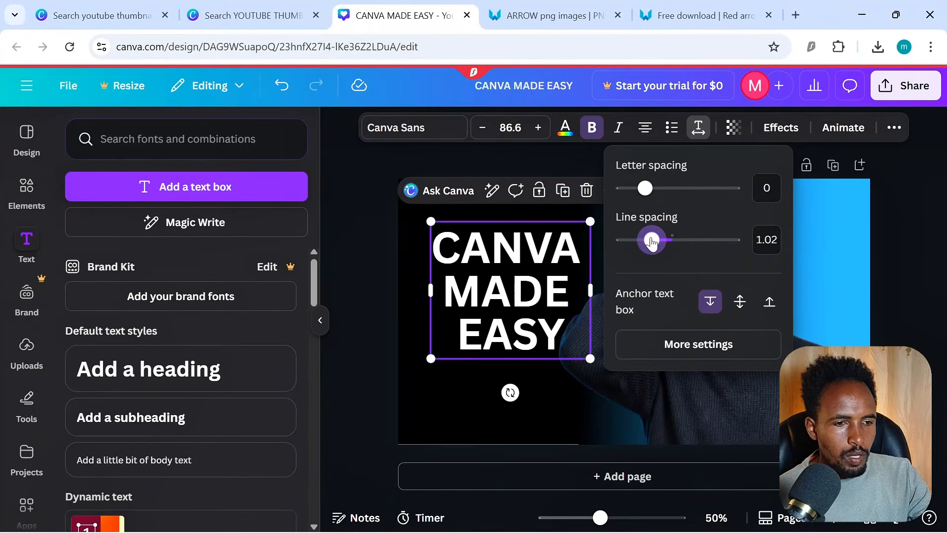
mouse_move(650, 195)
left_mouse_down()
mouse_move(682, 197)
mouse_move(644, 202)
left_mouse_up()
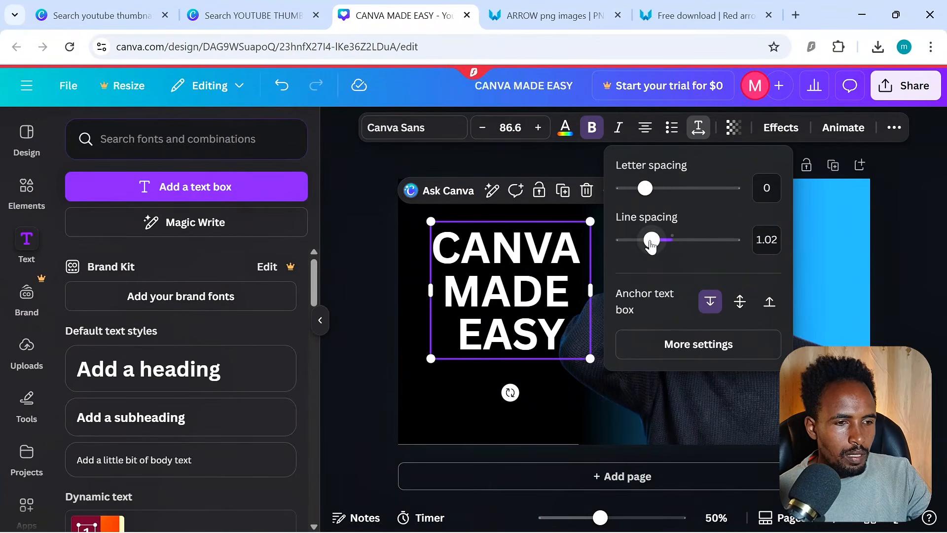
left_click_drag(653, 247, 655, 246)
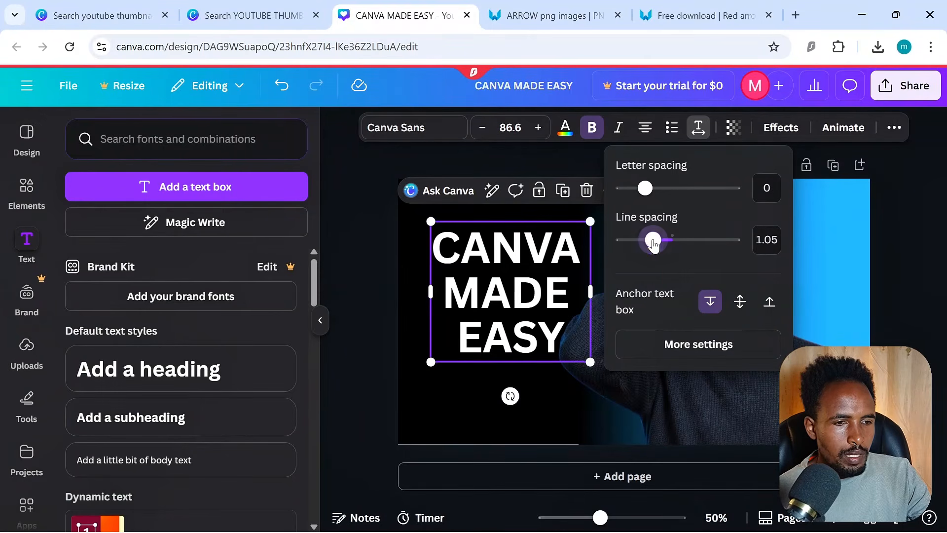
left_click(583, 294)
left_click_drag(545, 295, 501, 277)
left_click(369, 296)
- Change the heading's font to Archivo Black
left_click(512, 250)
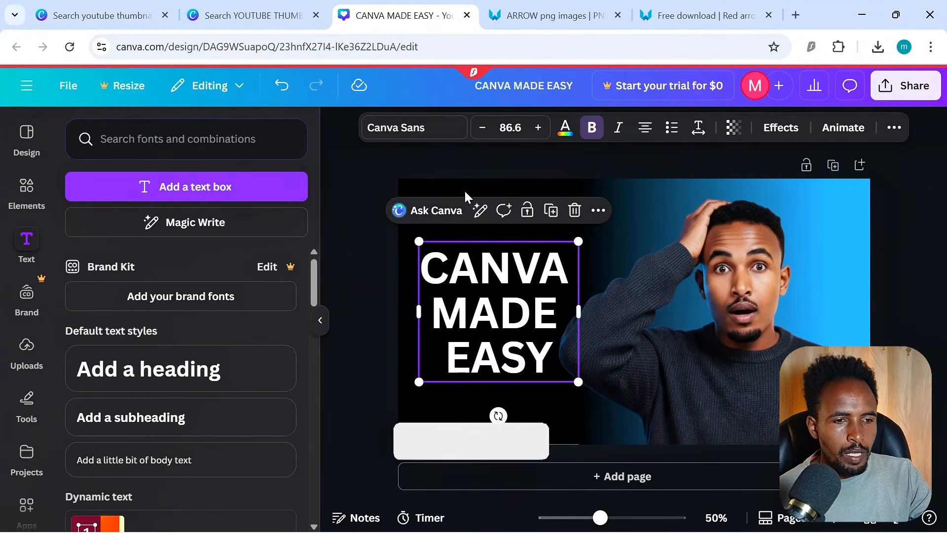
left_click(396, 129)
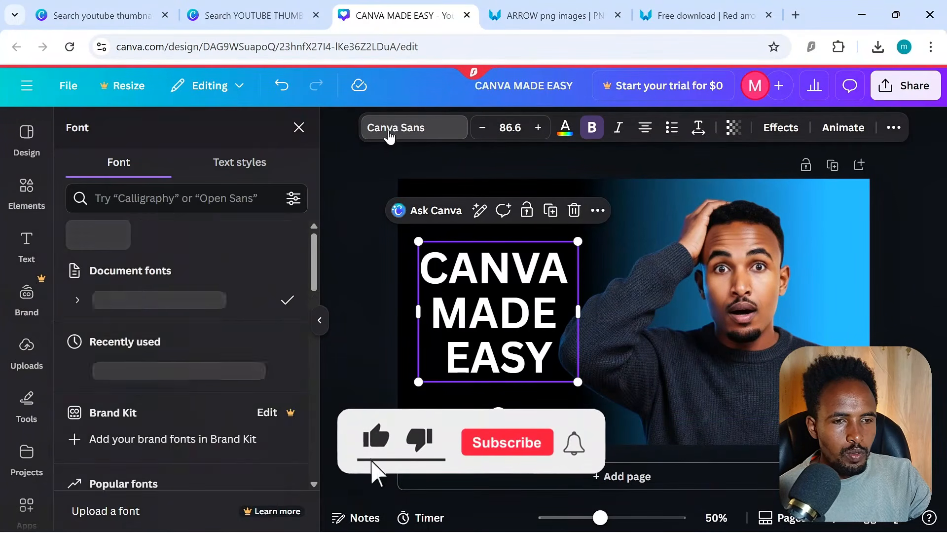
scroll(184, 396, "down", 2)
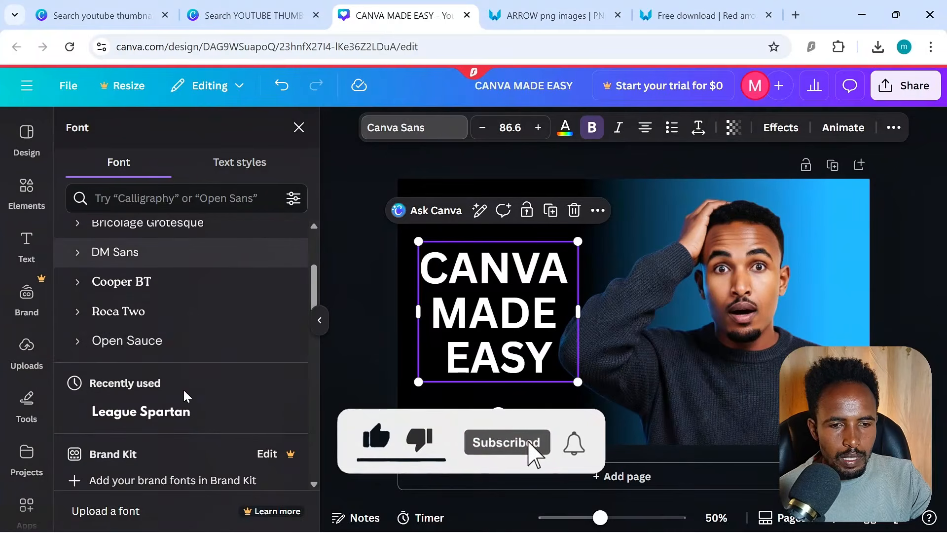
scroll(172, 355, "down", 3)
scroll(180, 367, "down", 2)
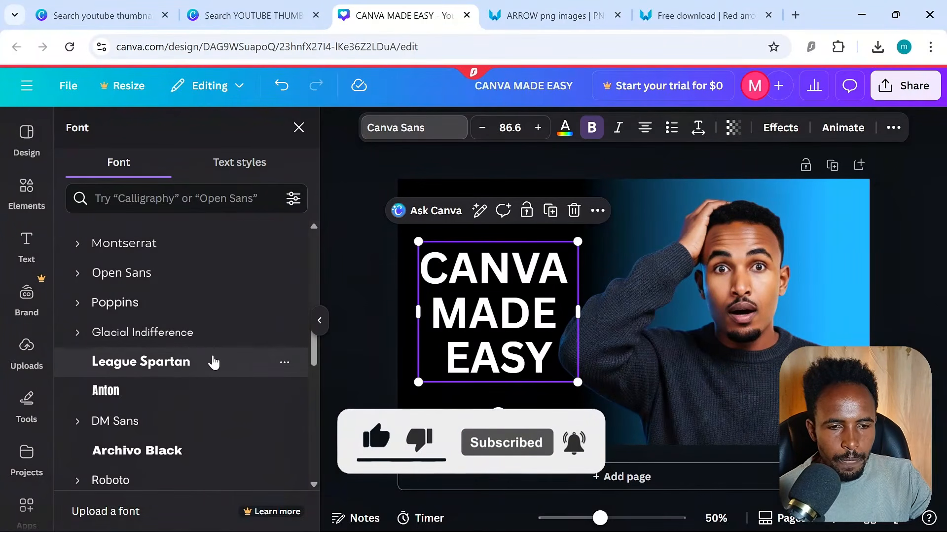
scroll(178, 410, "down", 2)
left_click(161, 376)
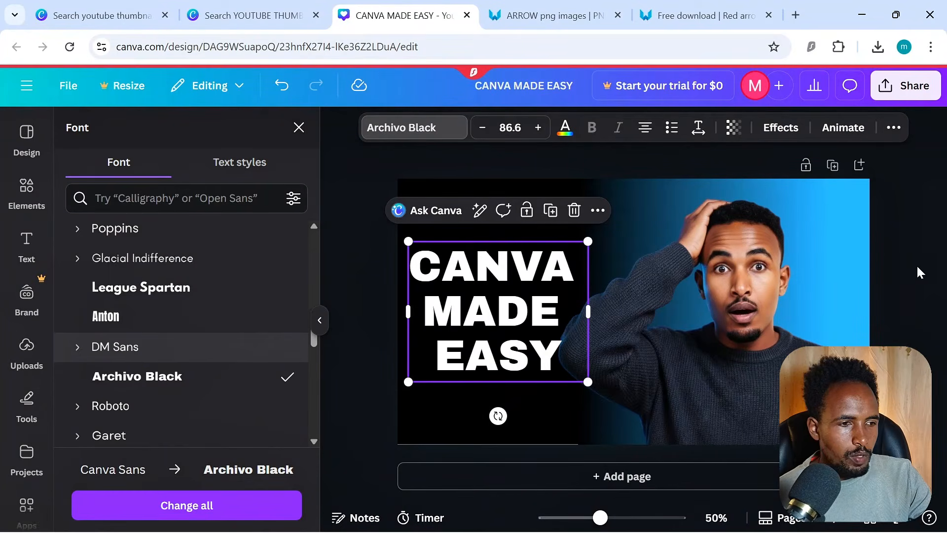
- Move the heading slightly lower on the black area, leaving free space above it
key("Escape")
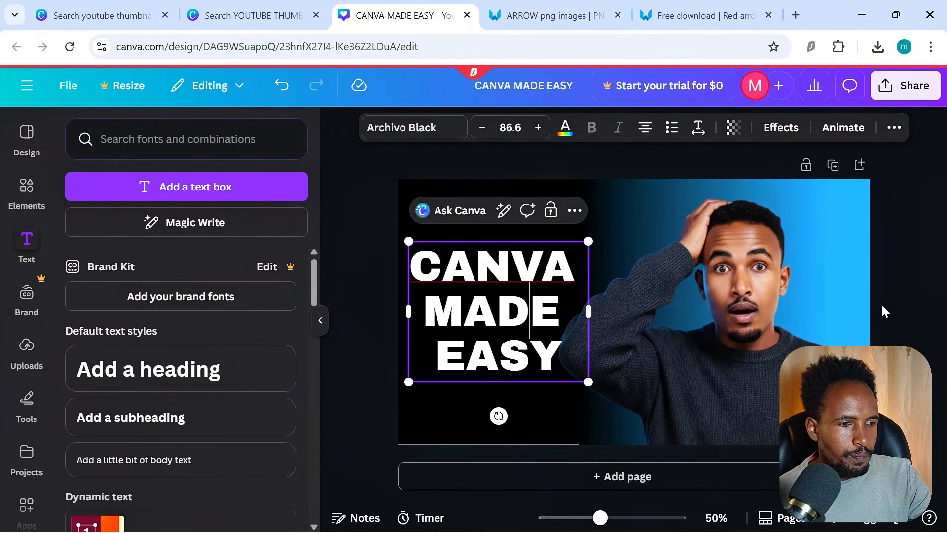
left_click(883, 310)
left_click(519, 321)
left_click_drag(517, 315, 514, 326)
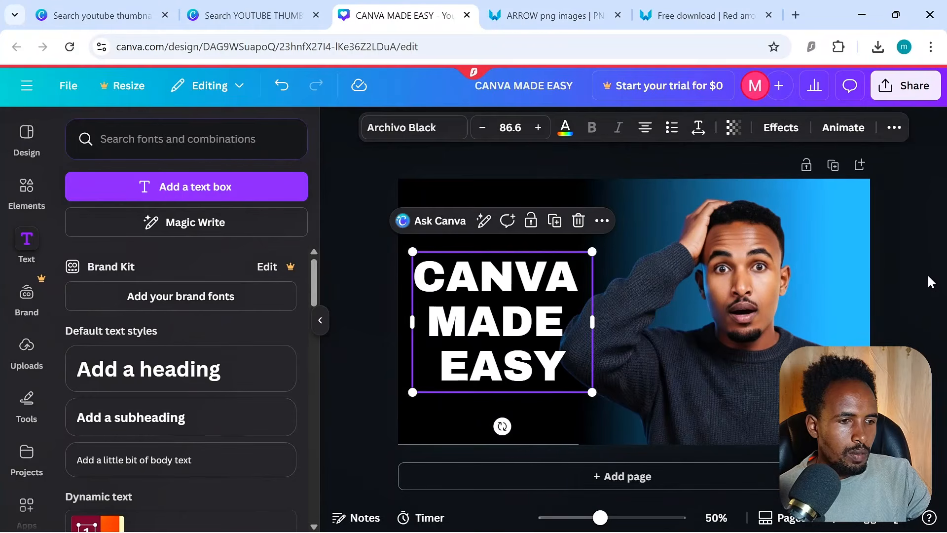
left_click(914, 297)
left_click_drag(498, 280, 488, 292)
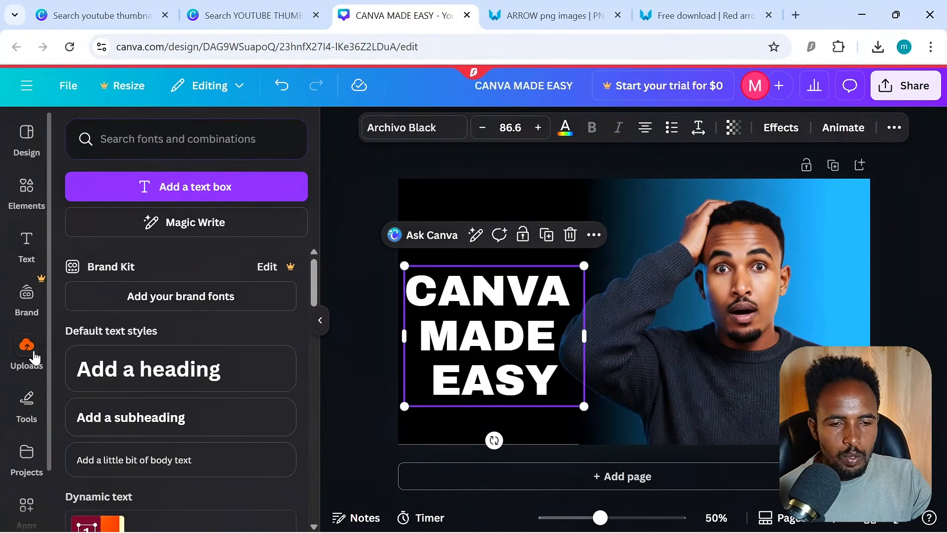
left_click(34, 356)
scroll(192, 360, "down", 2)
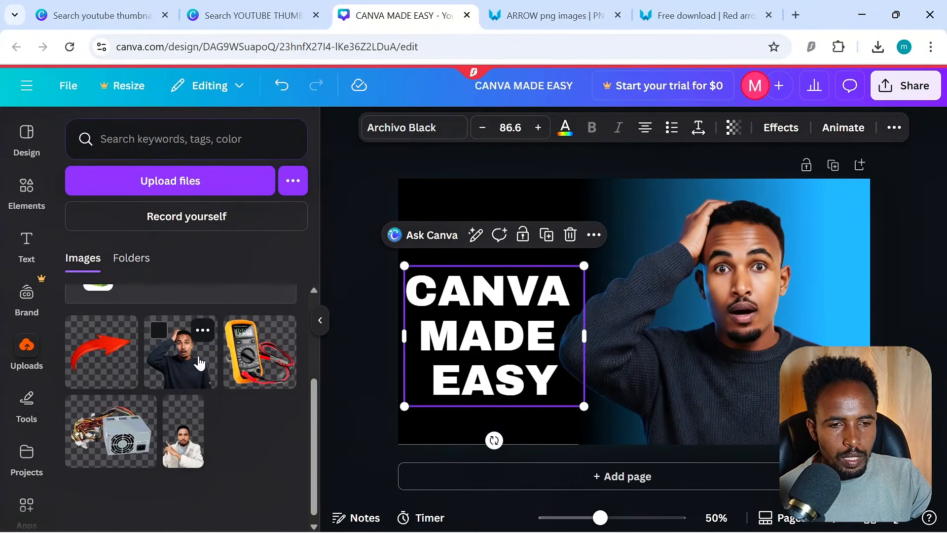
scroll(181, 380, "up", 3)
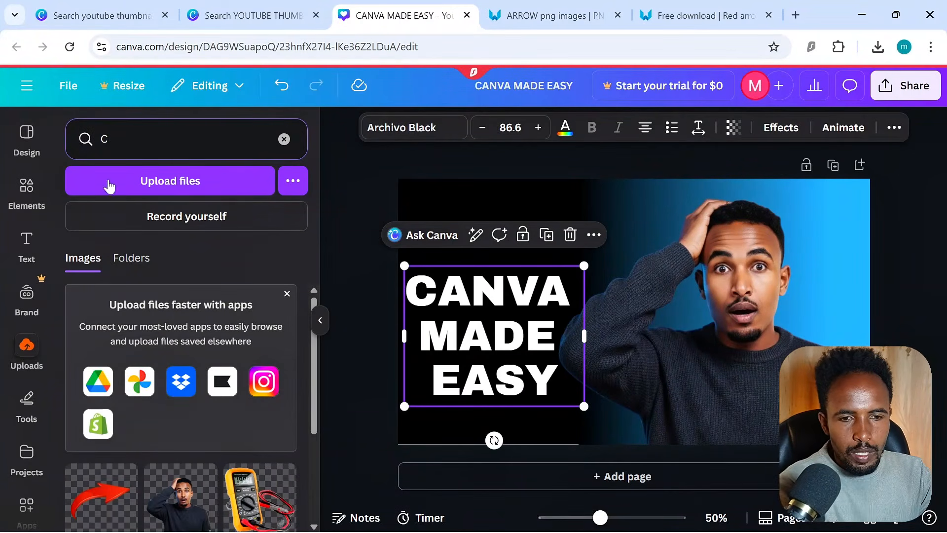
- Search the elements library for "CANVA" and limit the results to photos
left_click(27, 187)
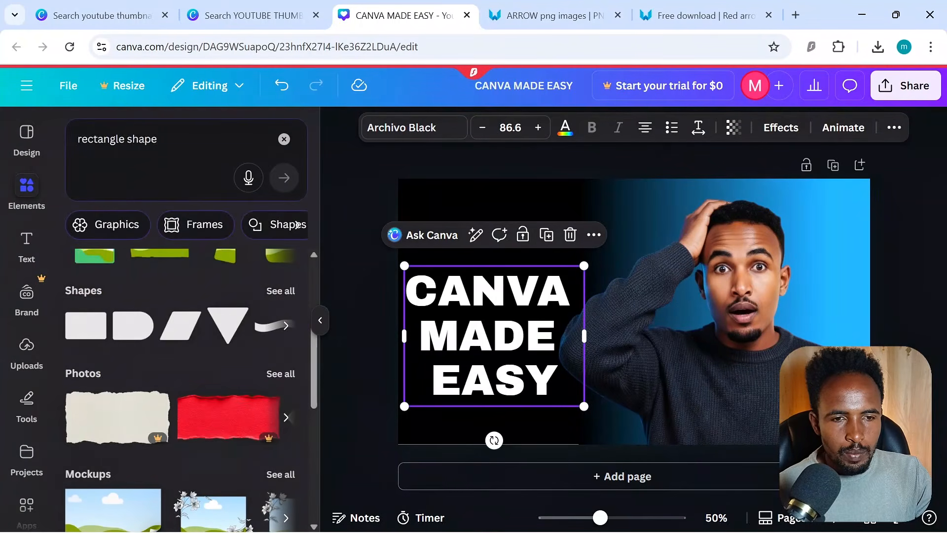
type("CANVA")
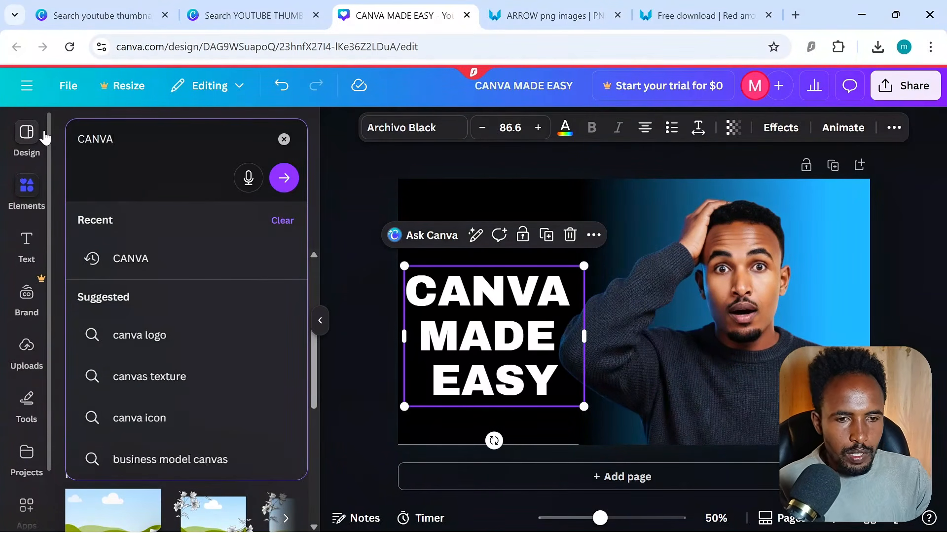
key("Return")
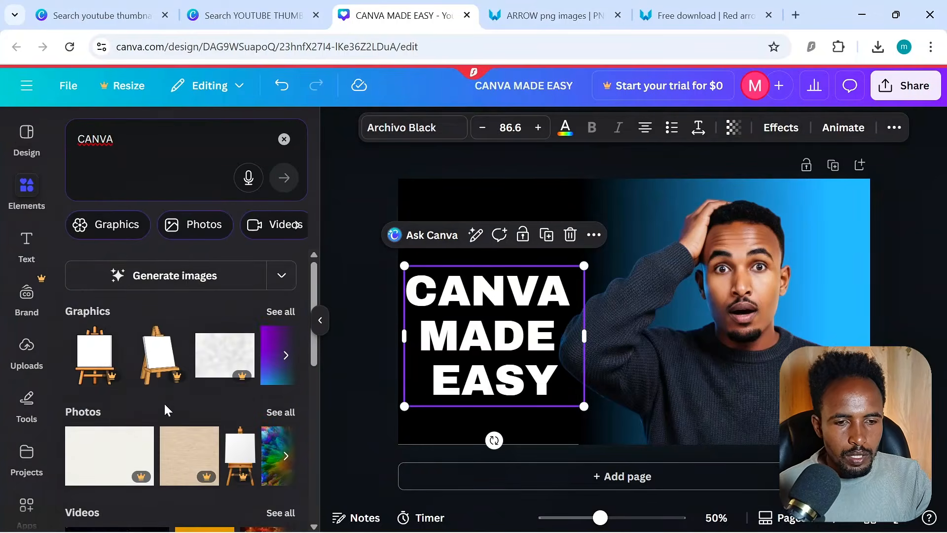
scroll(166, 399, "down", 4)
scroll(165, 412, "down", 2)
left_click(195, 226)
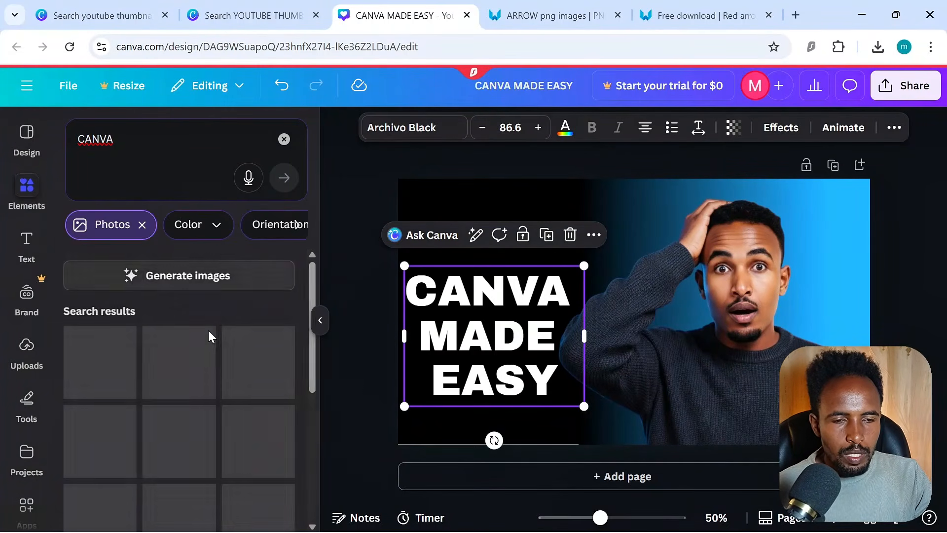
- Add the round blue-purple Canva logo to the page at a small size, directly above the heading
scroll(215, 394, "down", 3)
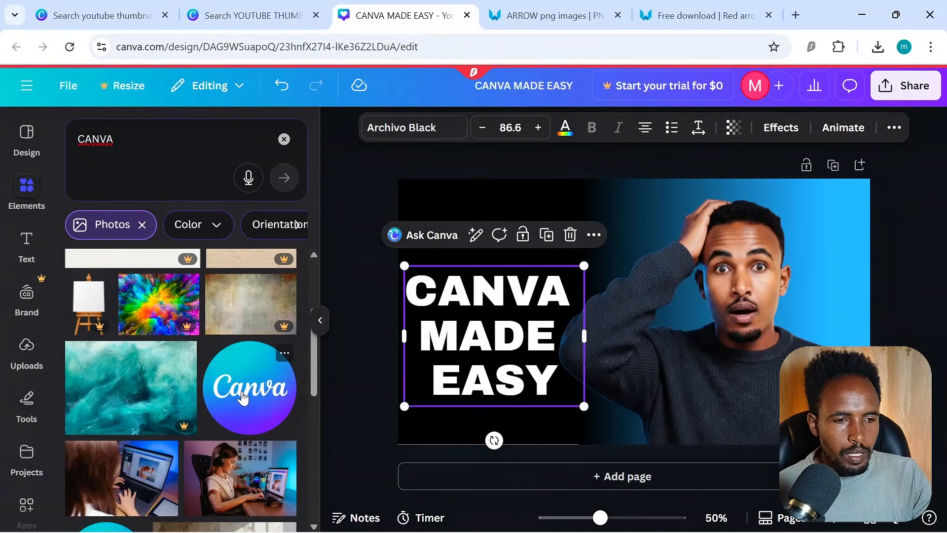
left_click_drag(740, 206, 527, 181)
left_click_drag(510, 212, 485, 225)
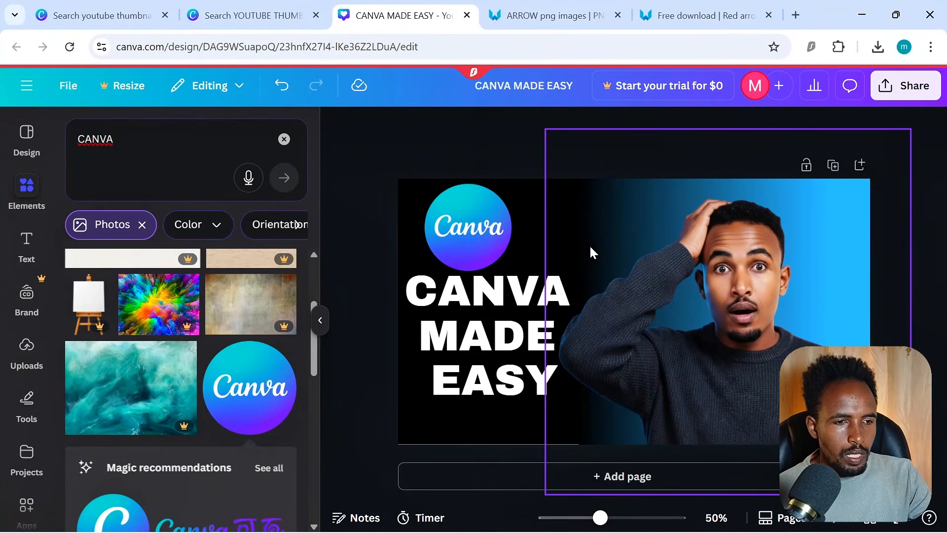
- Add the uploaded red curved arrow to the page, between the Canva logo and the man
left_click(23, 352)
scroll(128, 365, "down", 3)
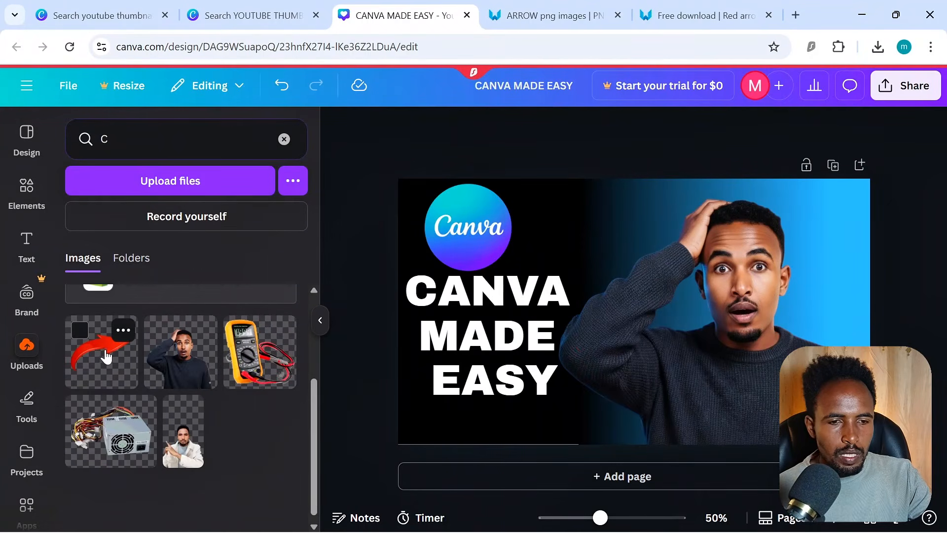
left_click(104, 359)
left_click_drag(667, 312, 651, 267)
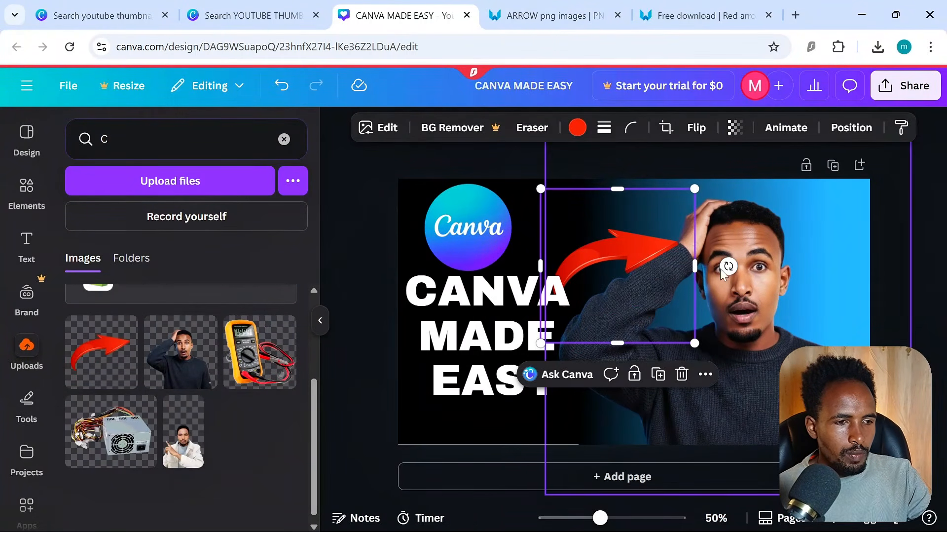
- Rotate the red arrow so its tip points at the Canva logo, shrink it slightly and place it beside the logo
left_click_drag(728, 266, 522, 163)
left_click_drag(590, 256, 546, 231)
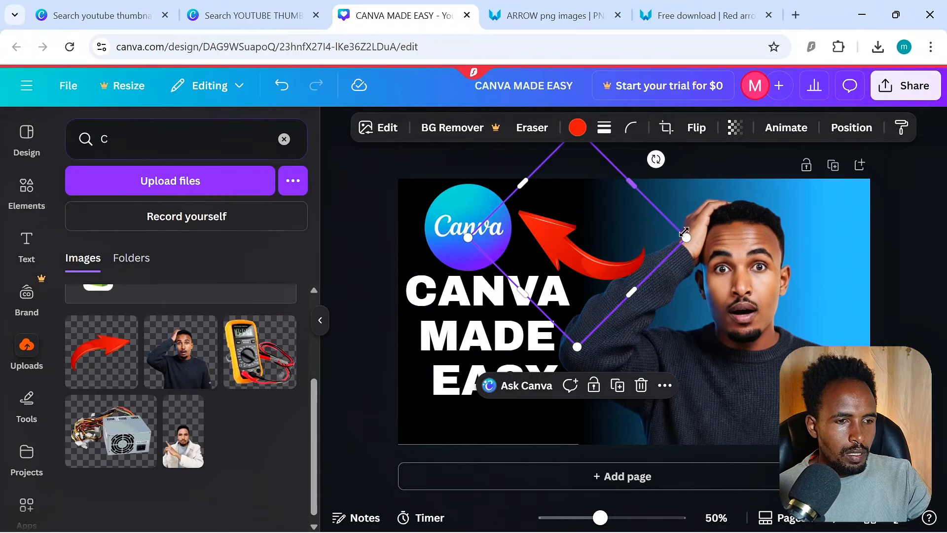
left_click_drag(684, 240, 655, 238)
left_click_drag(551, 245, 557, 252)
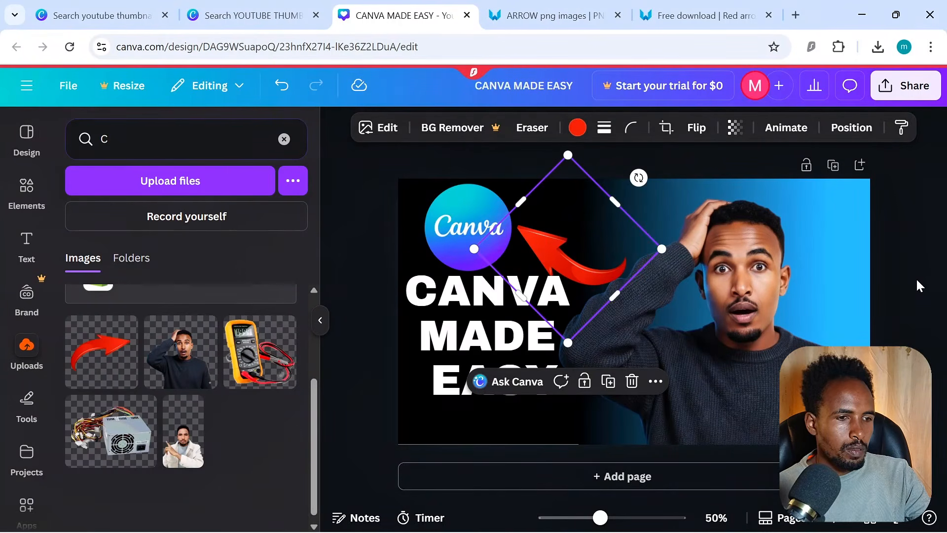
- Nudge the heading and the Canva logo slightly lower, keeping the logo just above the word CANVA at the arrow's tip
left_click(917, 285)
left_click(508, 337)
left_click_drag(508, 336, 509, 340)
left_click(477, 220)
left_click_drag(479, 220, 484, 231)
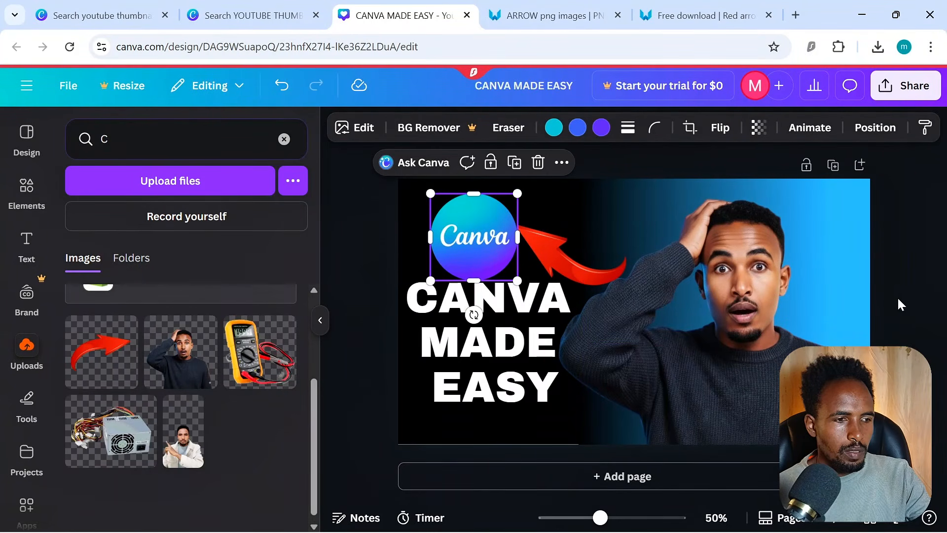
left_click(888, 307)
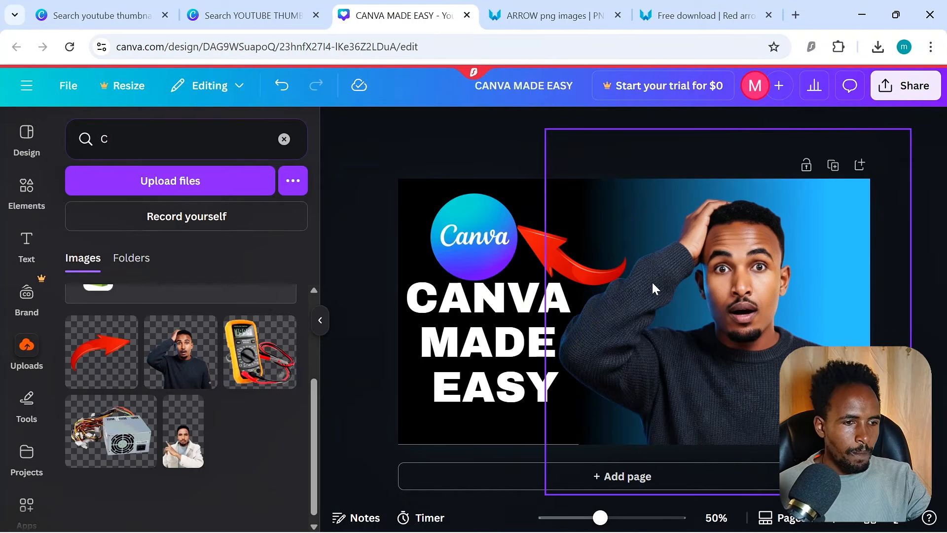